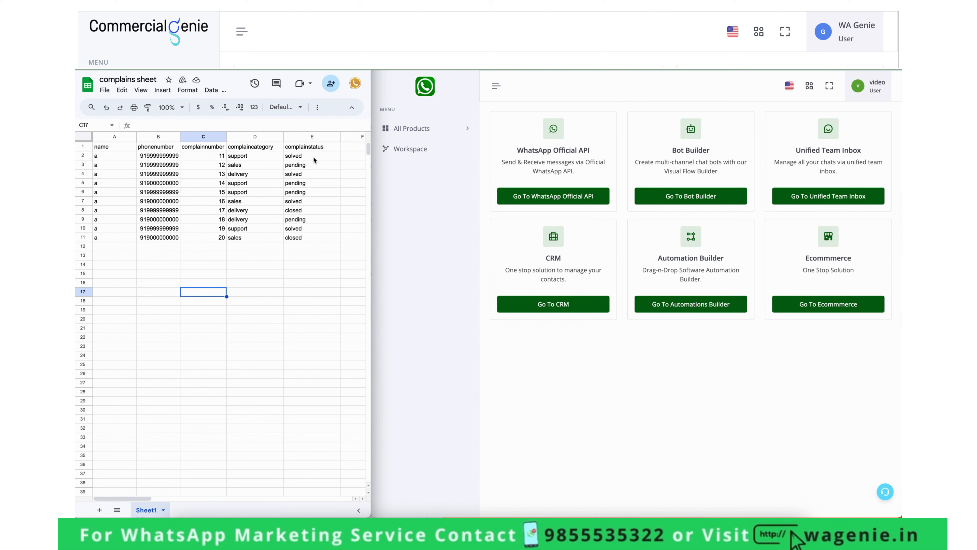
left_click_drag(313, 157, 314, 217)
left_click(297, 300)
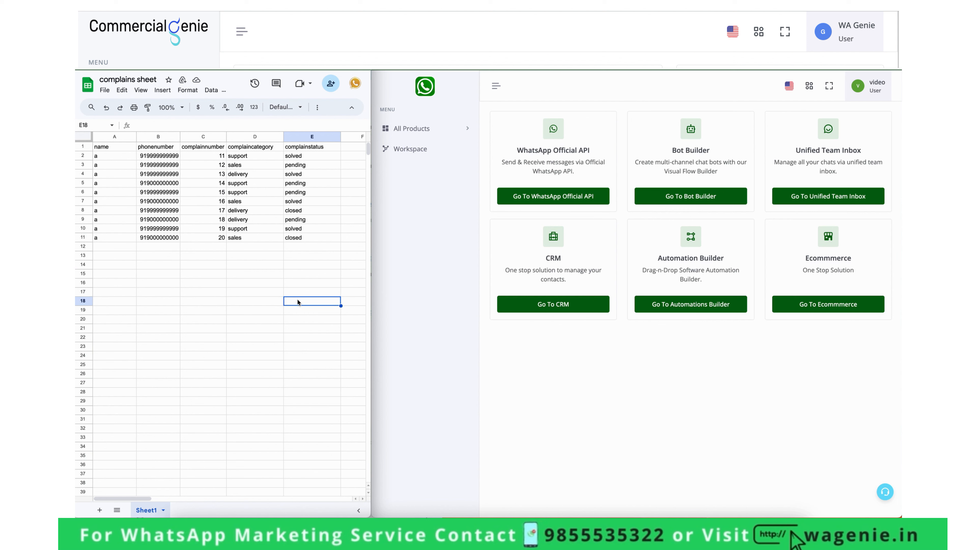
left_click_drag(217, 156, 219, 228)
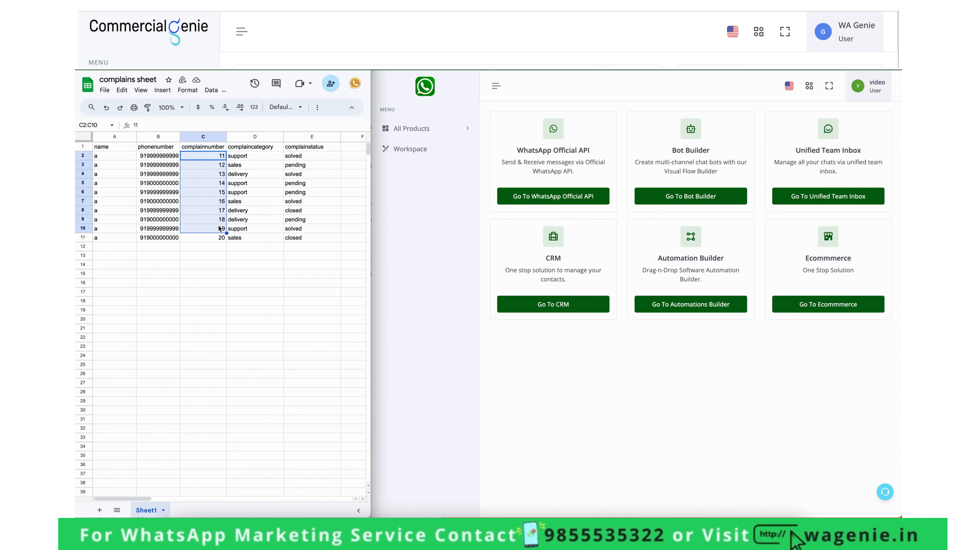
left_click(219, 270)
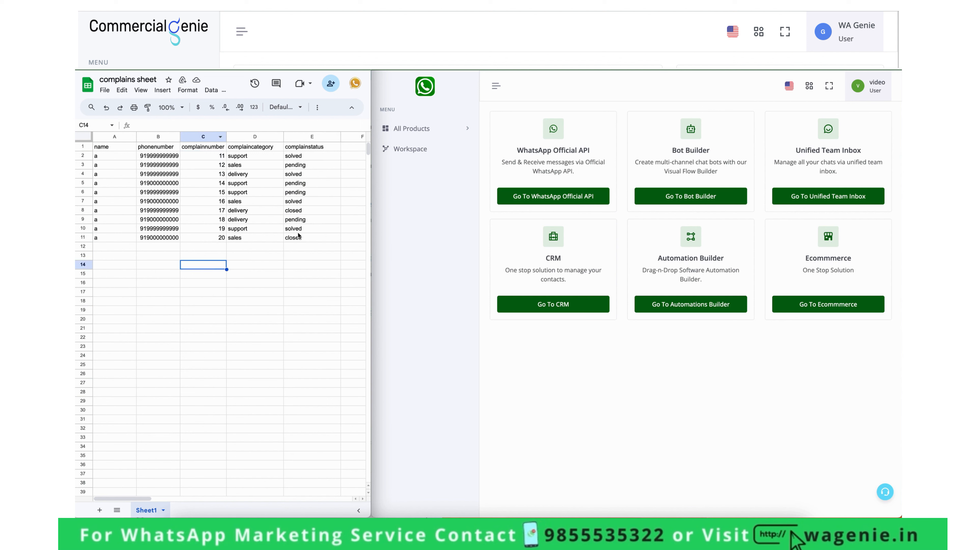
- Switch to the WhatsApp platform dashboard, widen its window over the spreadsheet and open the Bot Builder
left_click(563, 456)
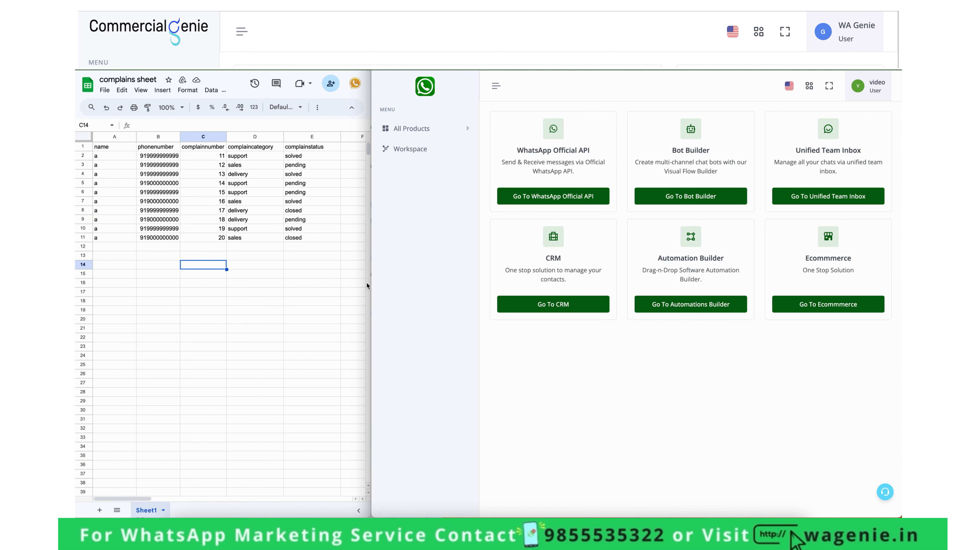
left_click_drag(367, 285, 235, 279)
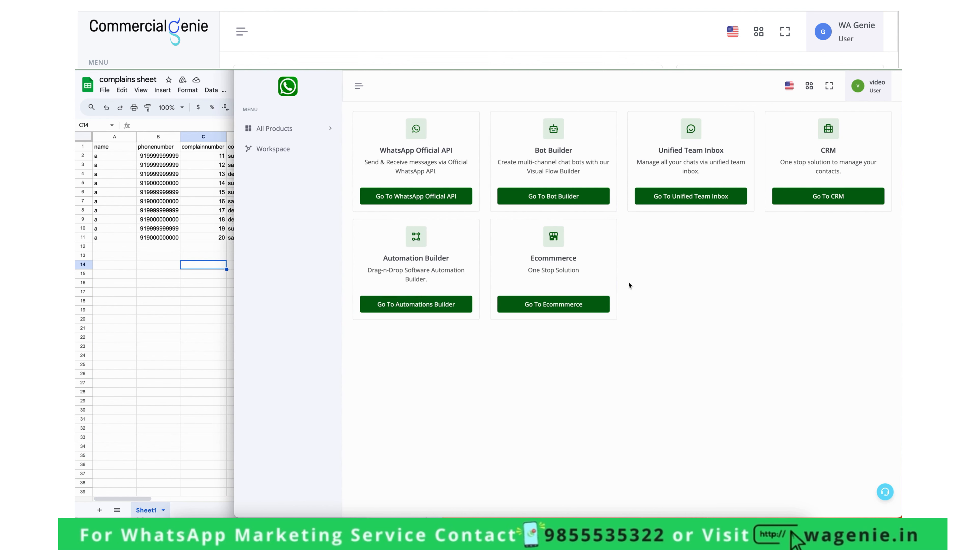
left_click(570, 192)
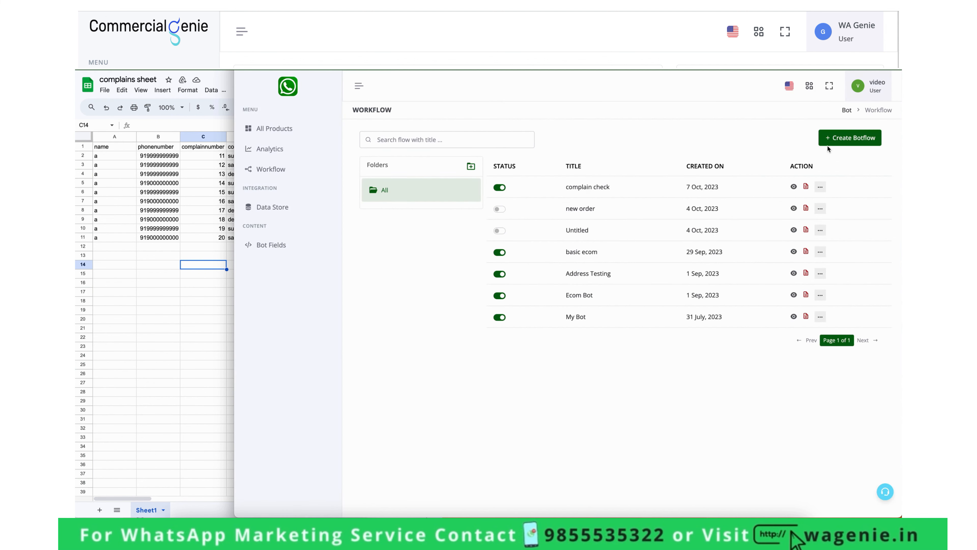
- Create a new botflow and title it "complain from sheet"
left_click(832, 139)
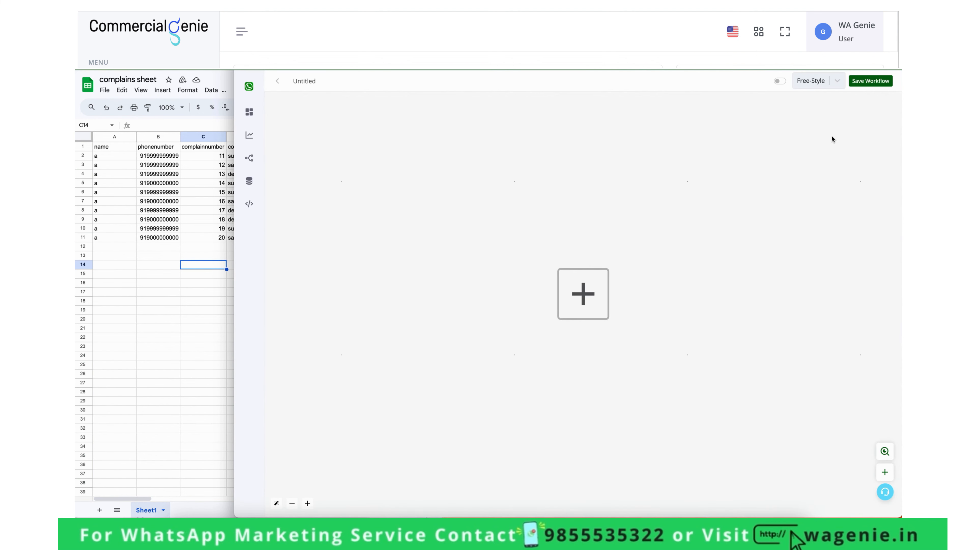
double_click(317, 80)
type("complain from sheet")
- Add a WhatsApp Chat Bot trigger of the Hot Keywords type to the empty flow
left_click(592, 296)
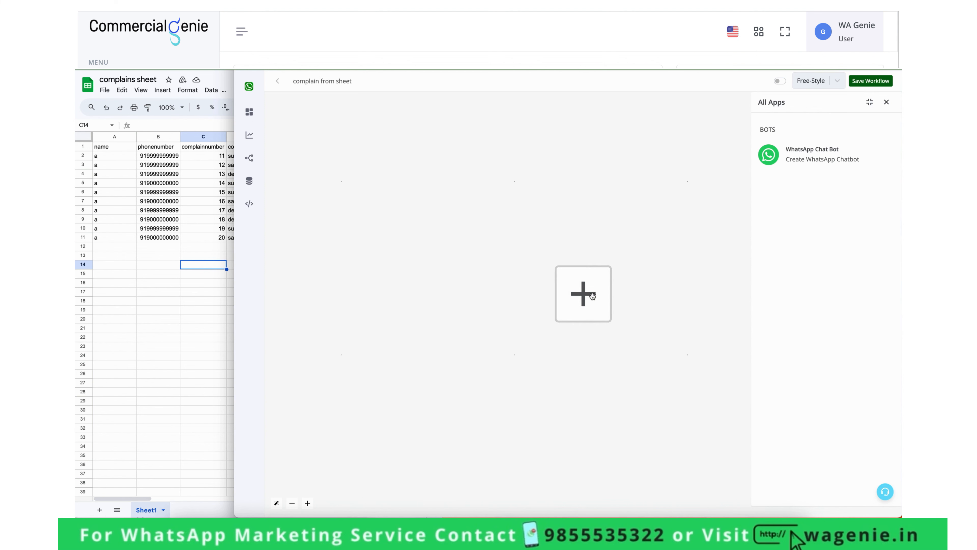
left_click(812, 169)
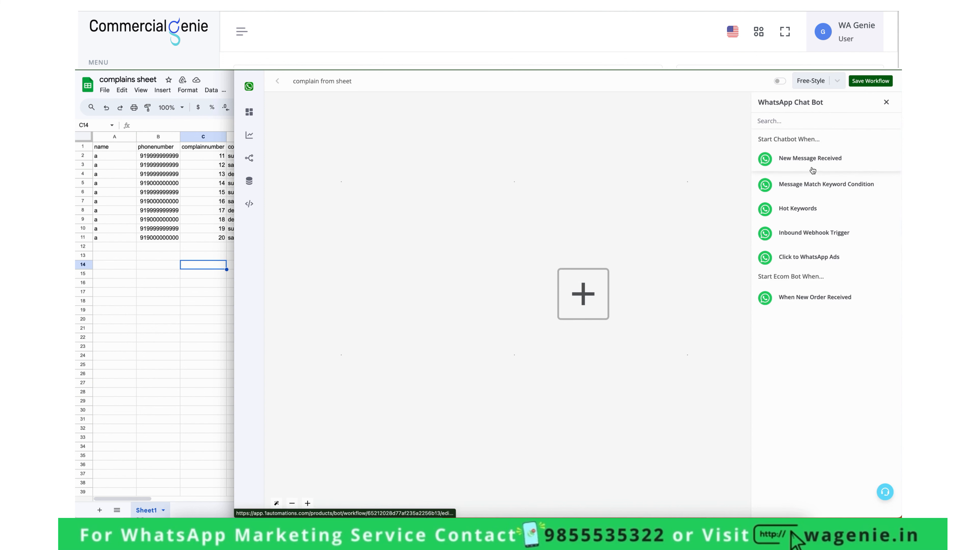
left_click(809, 208)
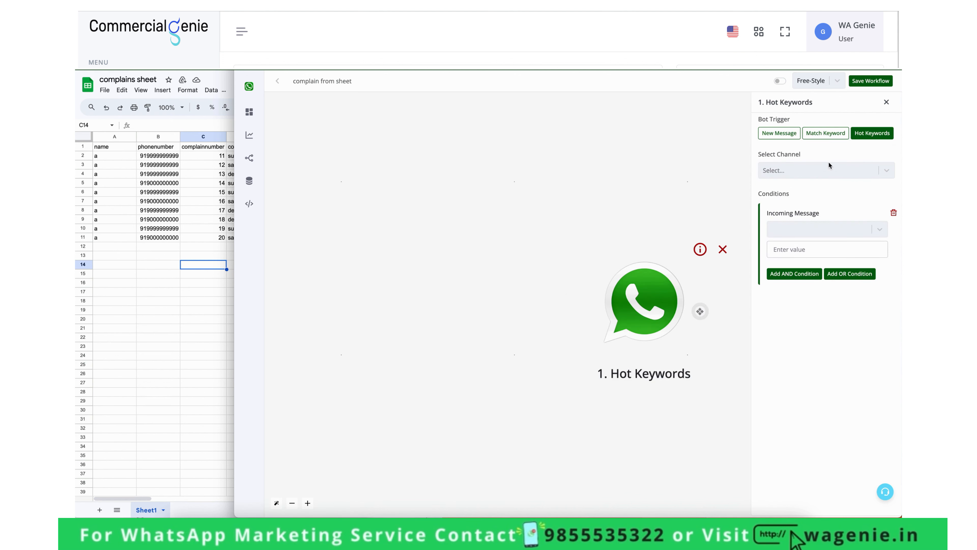
- Set the trigger to Working Channel with the condition that the incoming message is "complainsheet", and save it
left_click(827, 169)
left_click(809, 237)
left_click(808, 174)
left_click(809, 210)
left_click(808, 229)
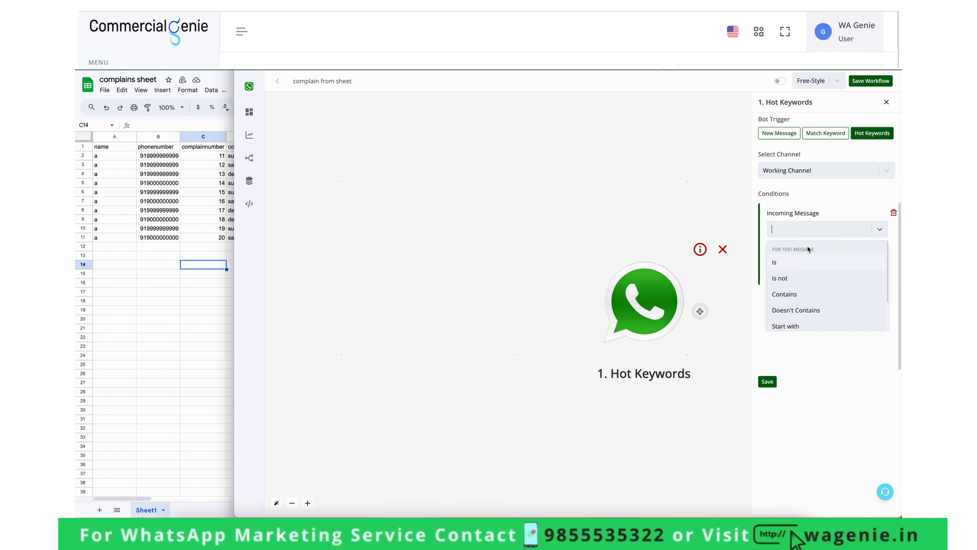
left_click(806, 257)
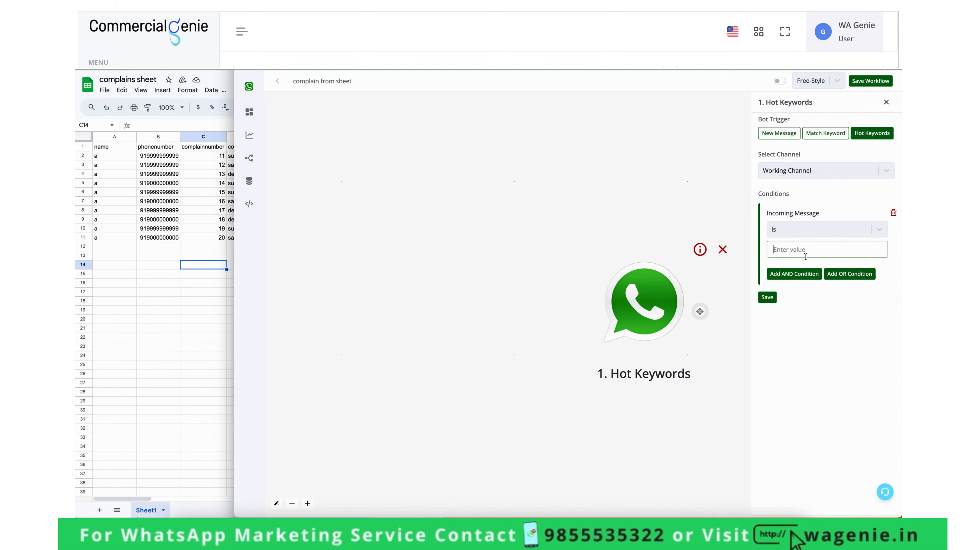
type("complainsheet")
left_click(767, 297)
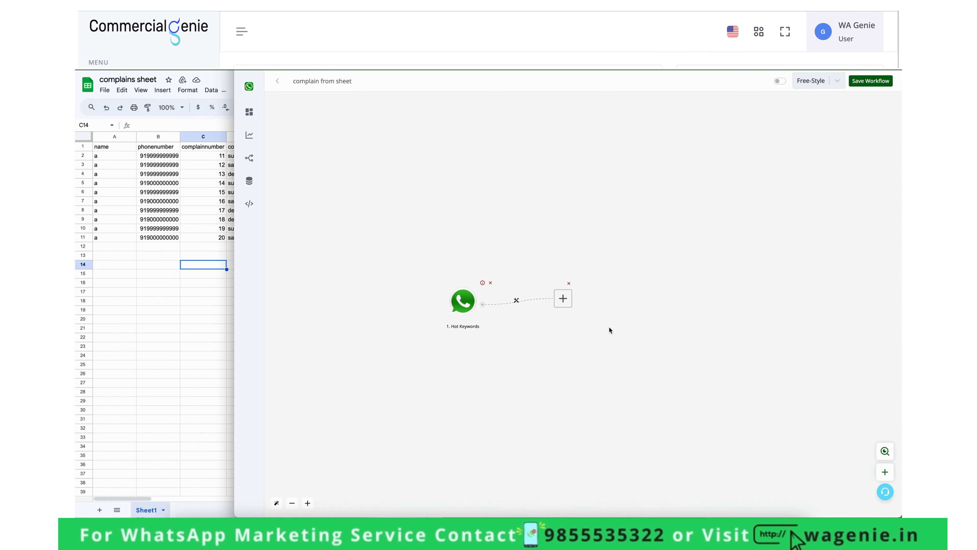
- Add an Ask Question step after the Hot Keywords trigger, using the Interactive Message type
left_click(562, 298)
left_click(807, 196)
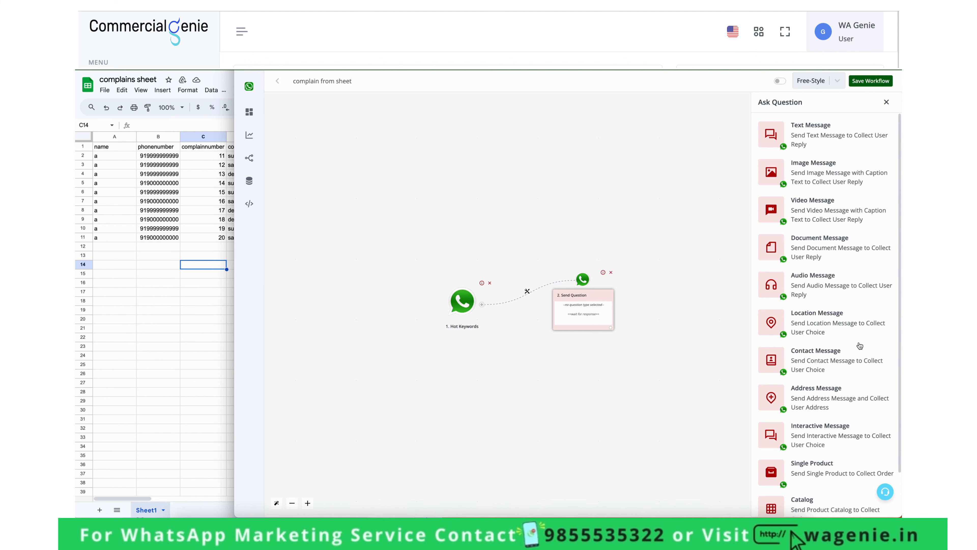
scroll(859, 345, "down", 2)
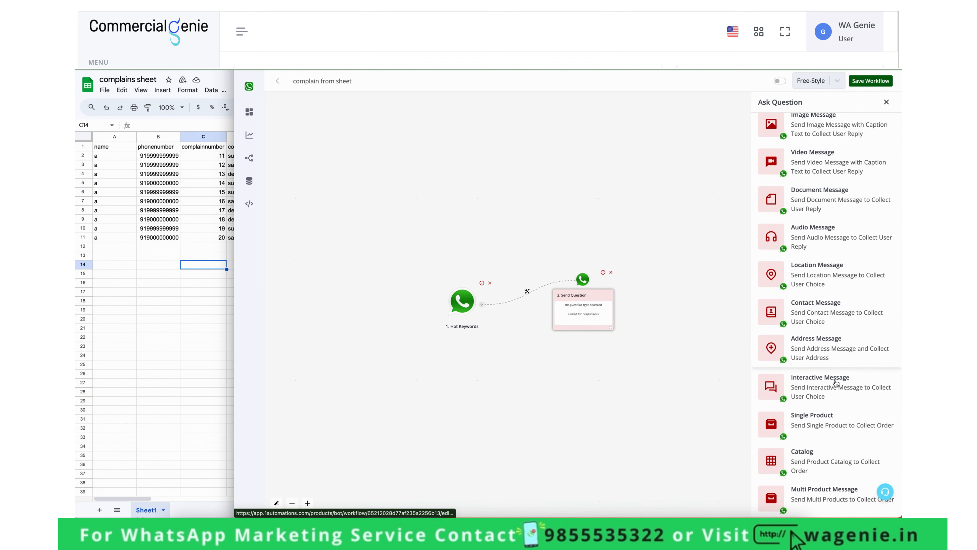
left_click(825, 387)
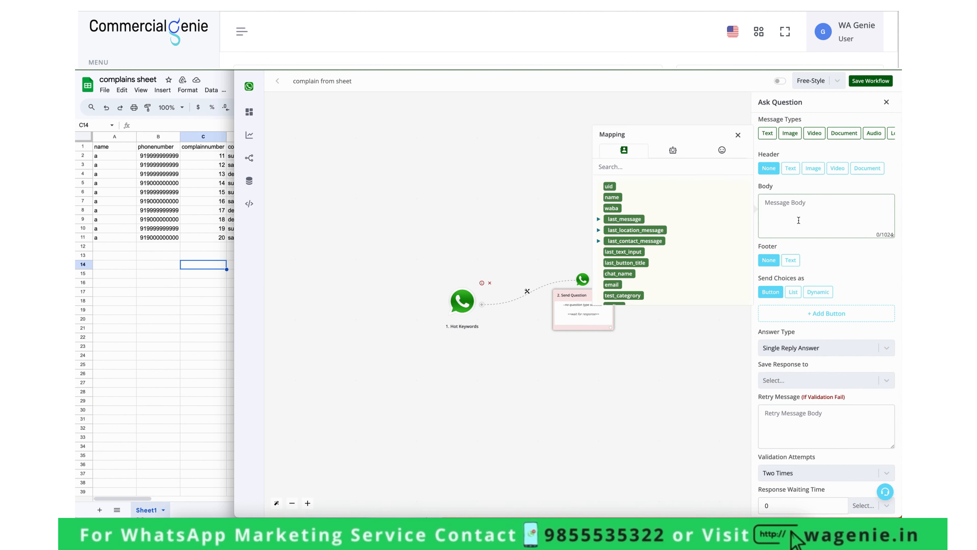
- Write the question body "Hi {{name}}, is +{{waba}} is your billing number ?", inserting name and waba as mapped fields
type("Hi")
left_click(612, 196)
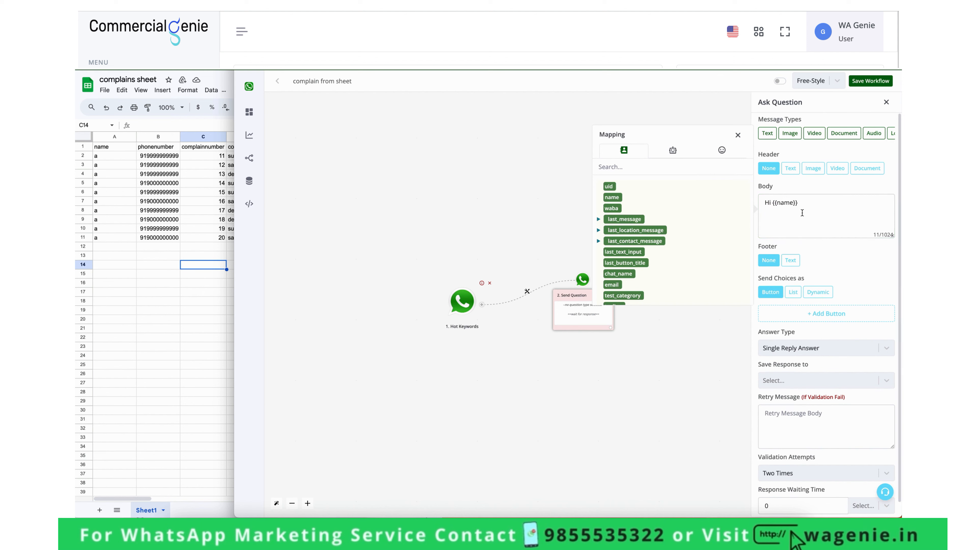
left_click_drag(796, 203, 774, 204)
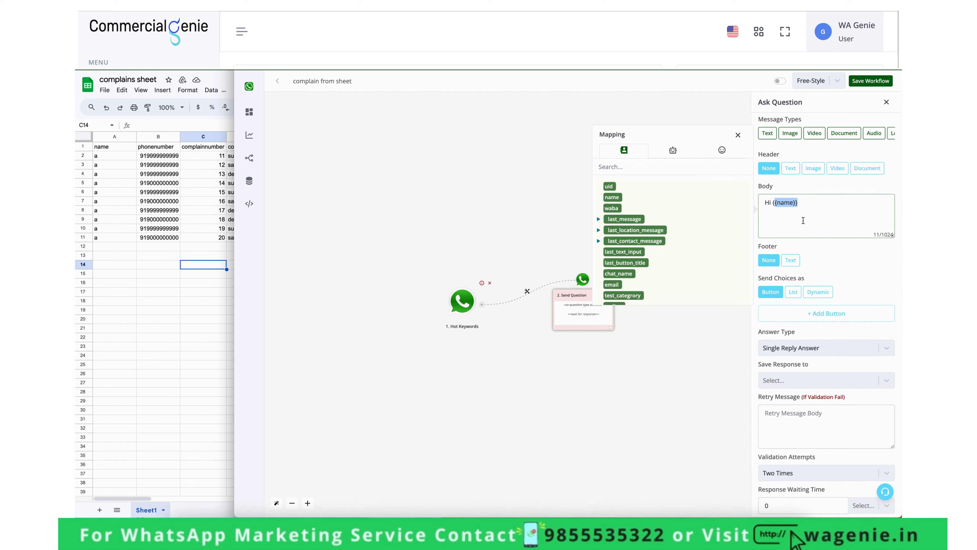
left_click(812, 209)
left_click(612, 208)
left_click_drag(807, 213, 774, 212)
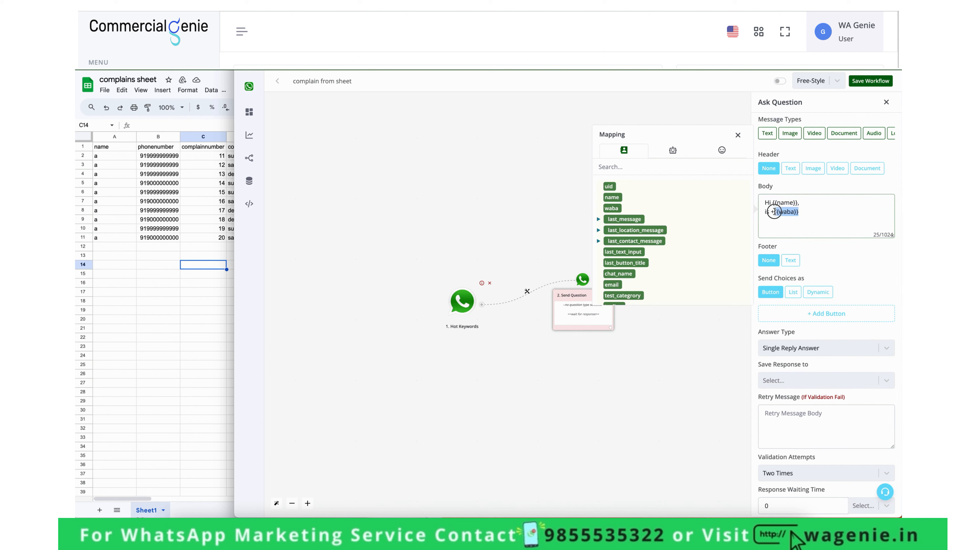
left_click(819, 216)
type("is your billing ")
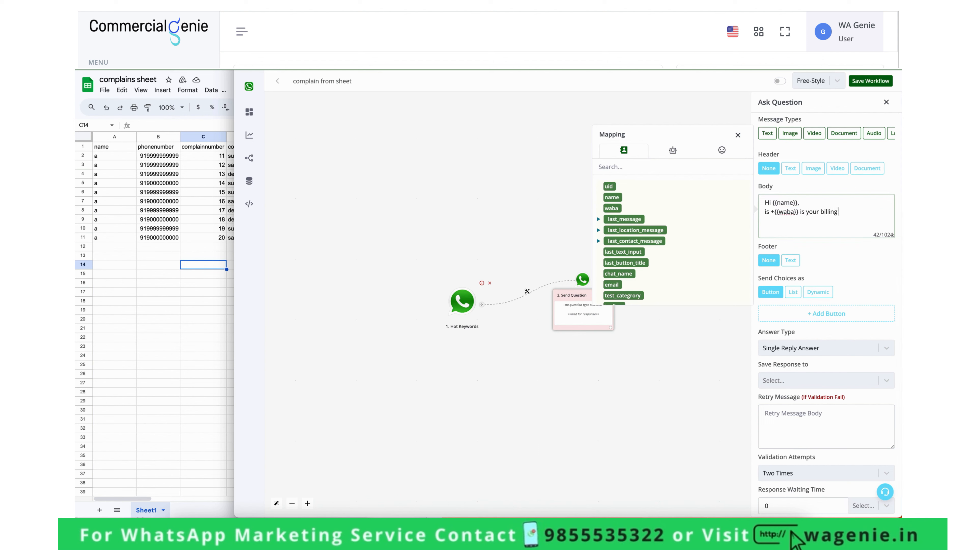
type("number ?")
- Add two reply buttons to the question and label the first one "Yes"
left_click(826, 310)
left_click(828, 331)
left_click(823, 314)
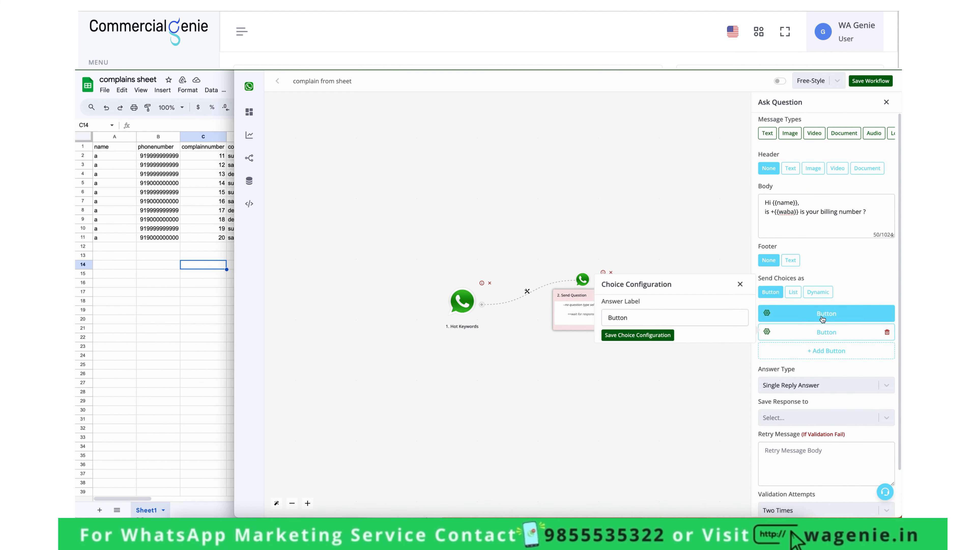
double_click(720, 311)
type("Yes")
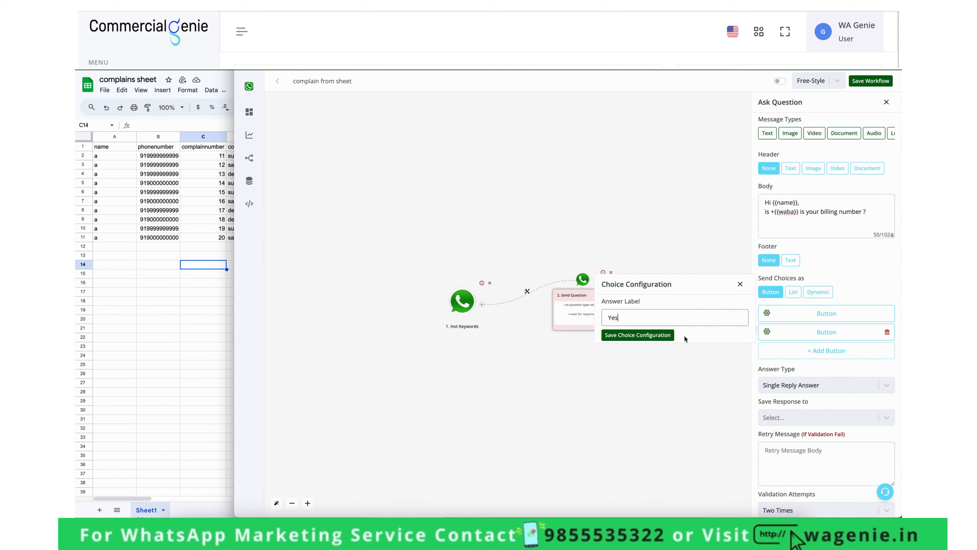
left_click(652, 335)
- Label the second reply button "No" and save the question step
left_click(794, 337)
double_click(720, 332)
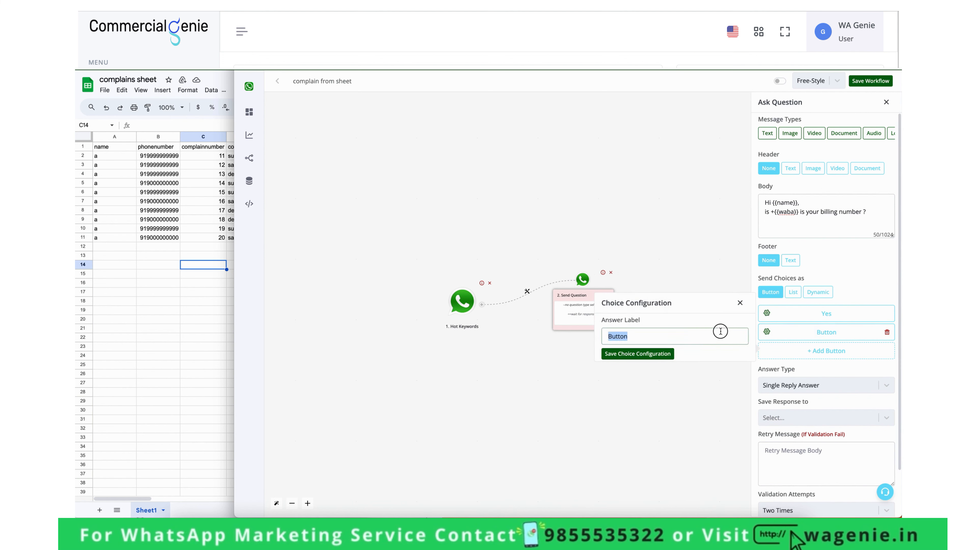
type("No")
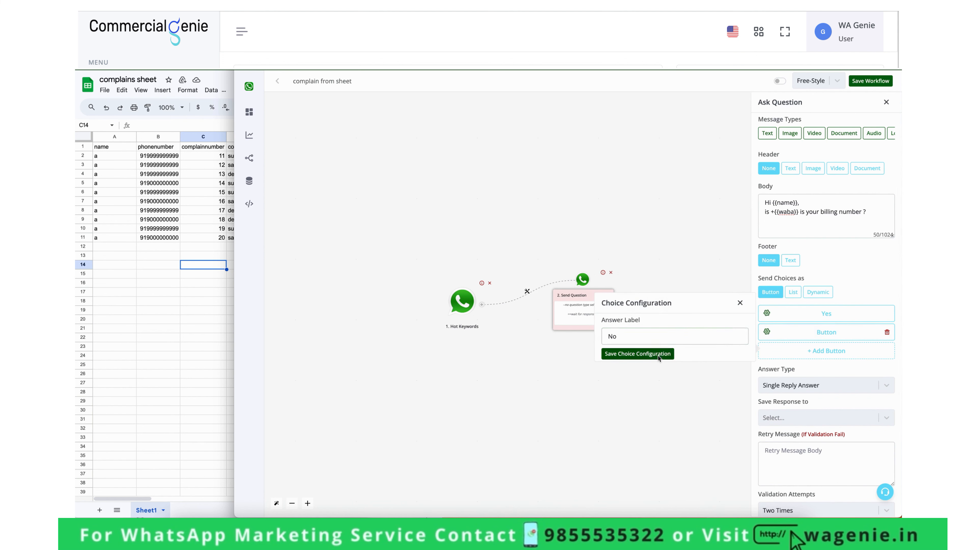
left_click(638, 353)
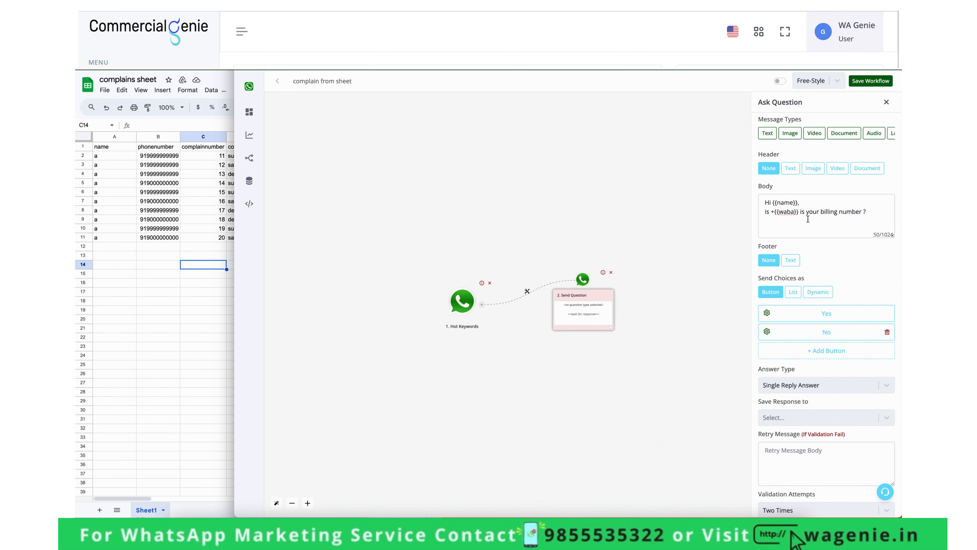
scroll(828, 353, "down", 1)
left_click(784, 509)
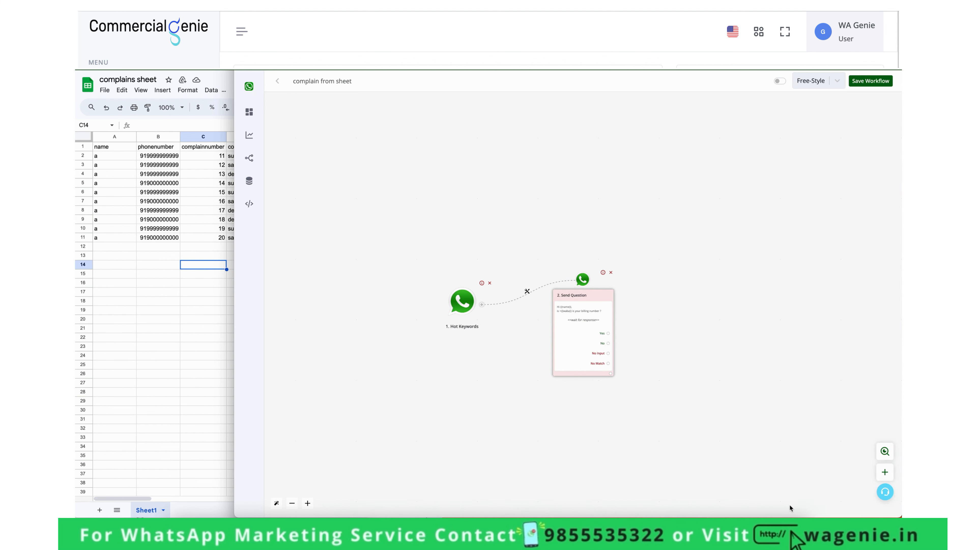
- Add a Save Variable Value action to the question's Yes branch and look through its selectable custom and bot fields
left_click(608, 333)
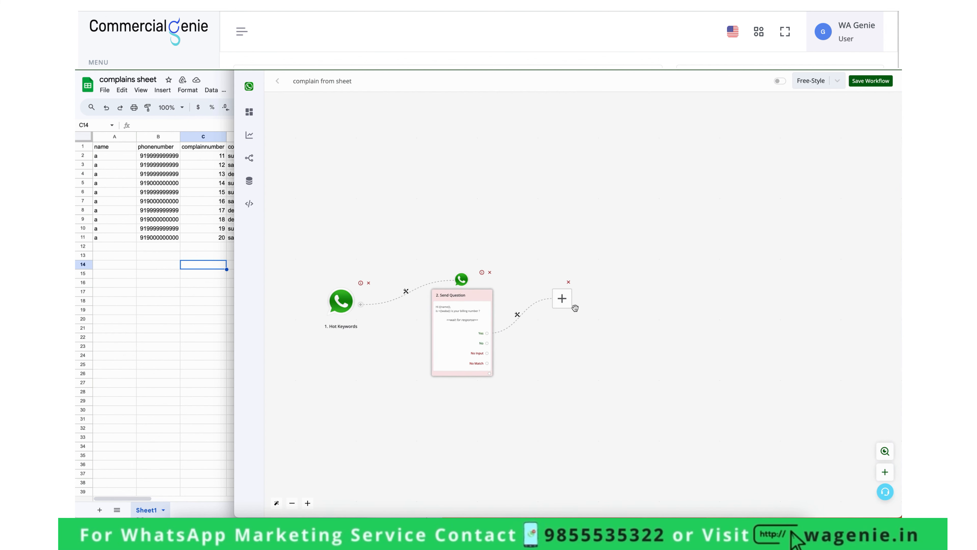
left_click(563, 299)
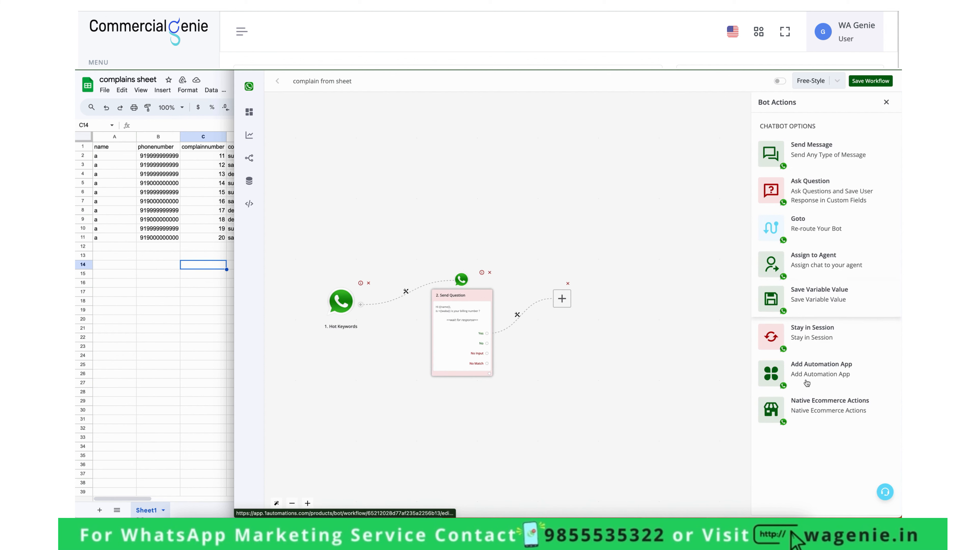
left_click(812, 300)
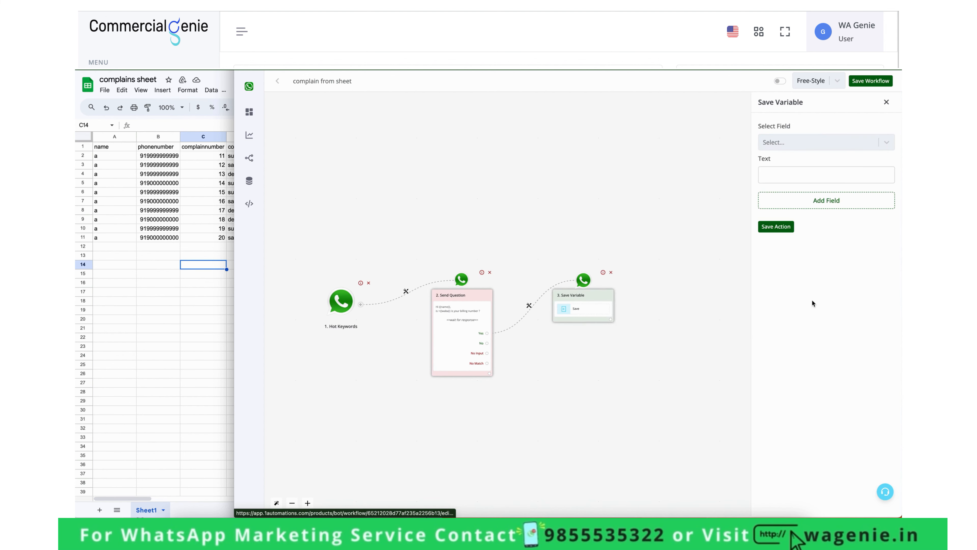
left_click(795, 138)
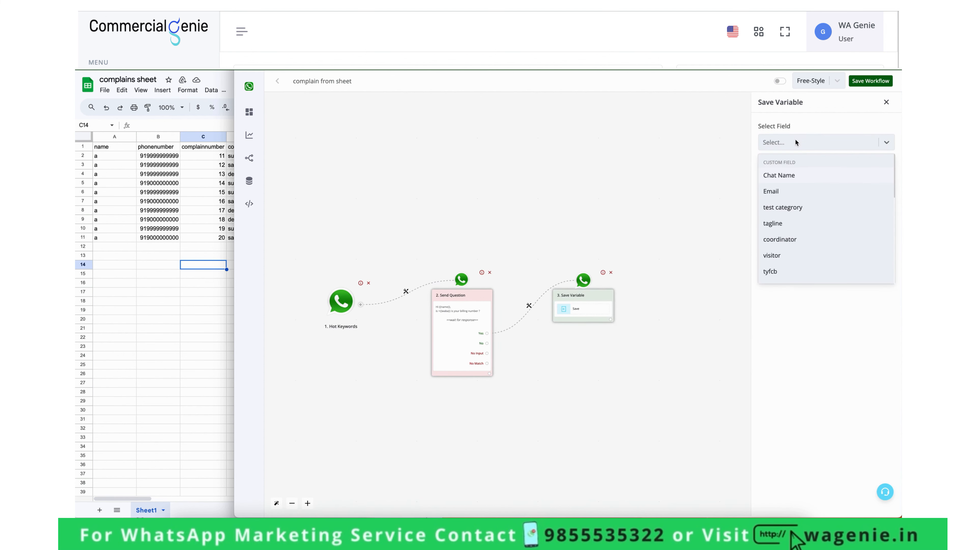
scroll(797, 230, "down", 4)
scroll(797, 230, "down", 3)
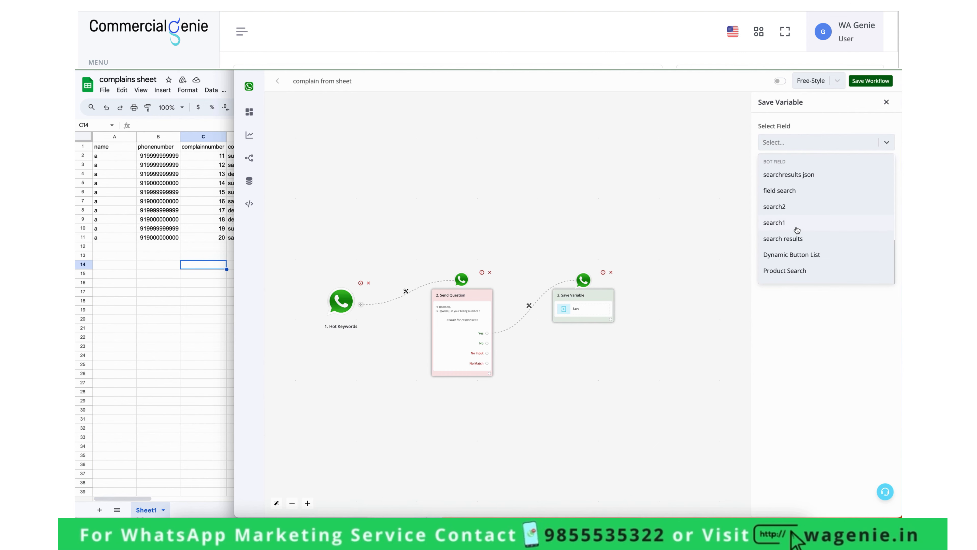
scroll(796, 230, "up", 5)
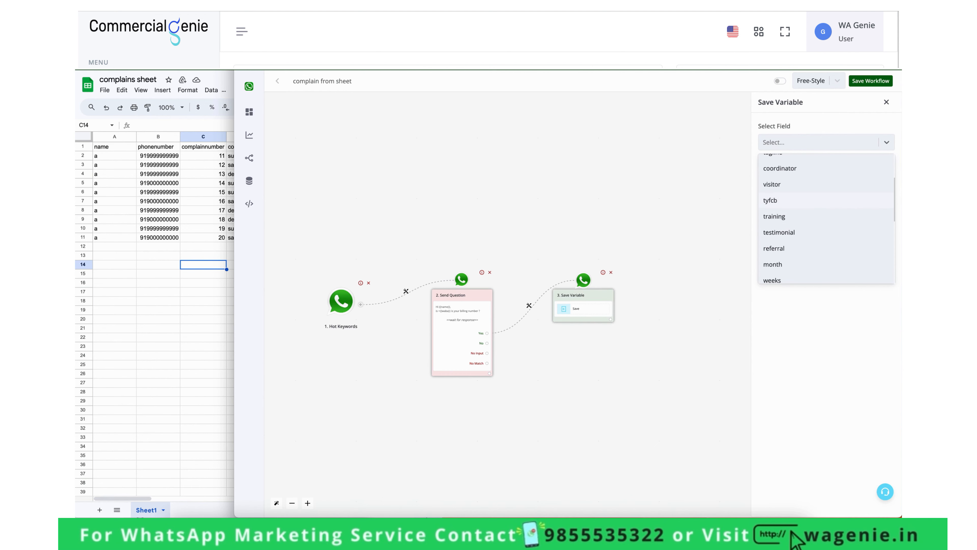
- Open the platform's app dashboard in a new browser tab and go to the Bot Builder there
key("super+t")
type("gmail.coma")
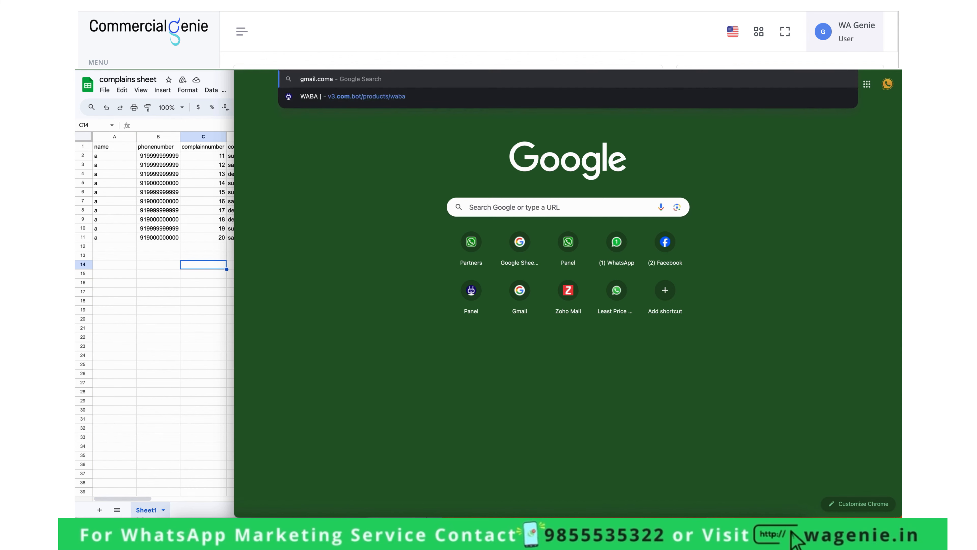
key("super+a")
type("app")
key("Return")
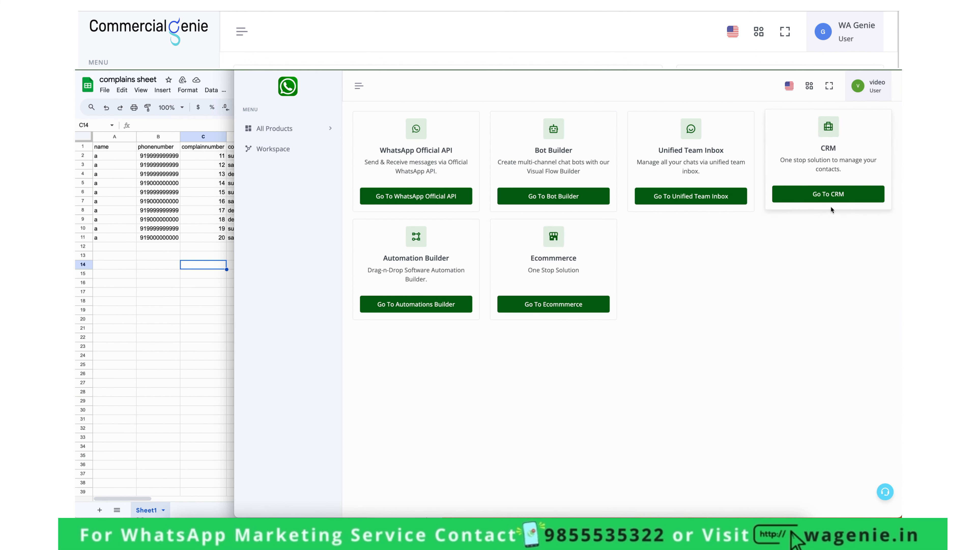
left_click(547, 194)
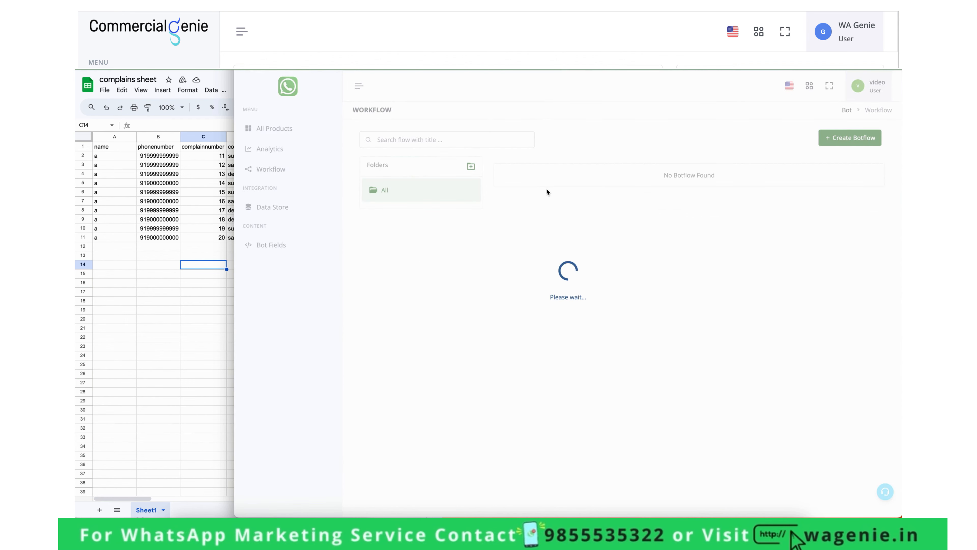
- Create a bot field of type String labelled "number"
left_click(282, 250)
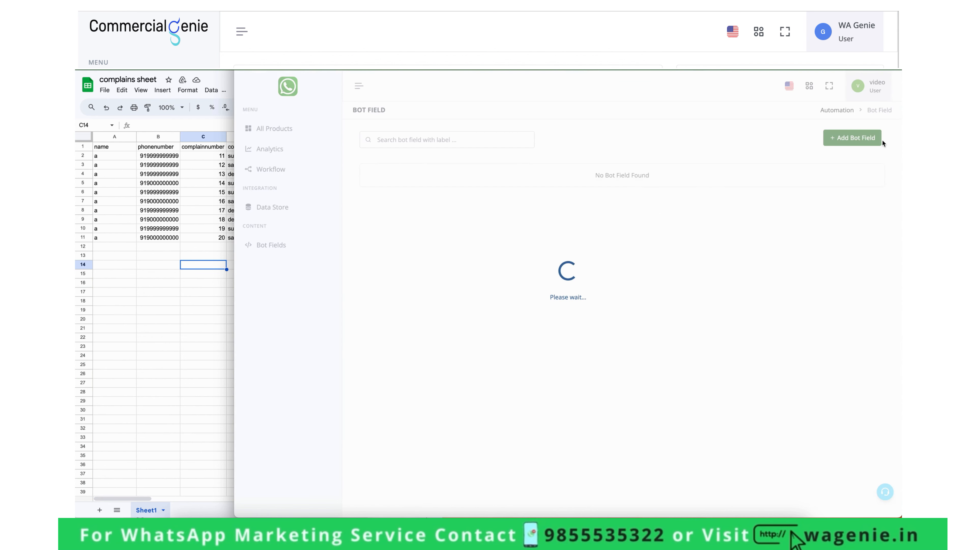
left_click(851, 136)
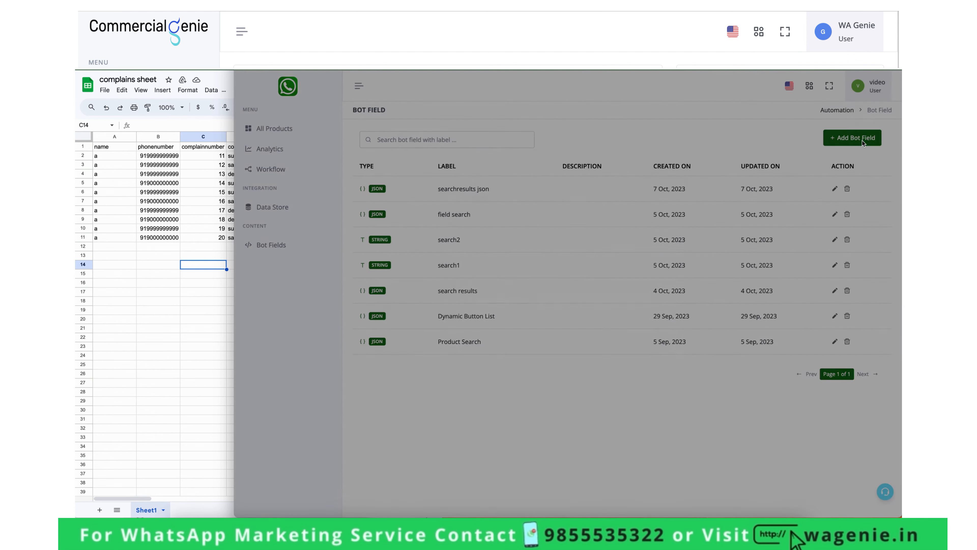
left_click(548, 274)
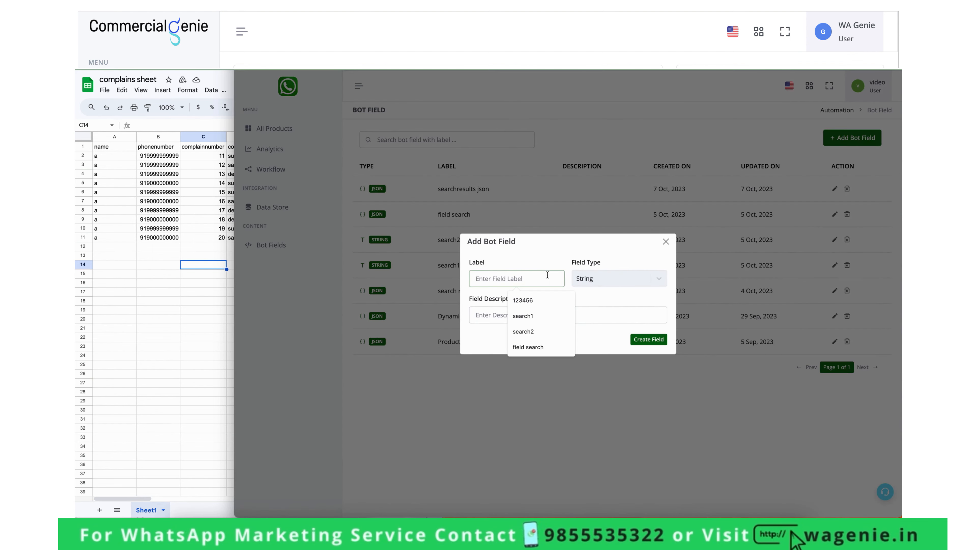
type("d")
key("BackSpace")
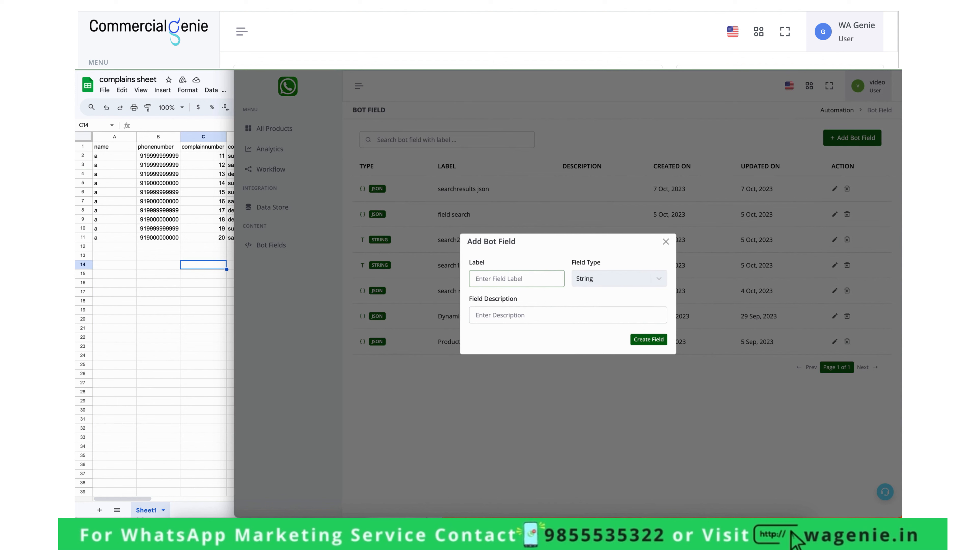
type("number")
left_click(650, 339)
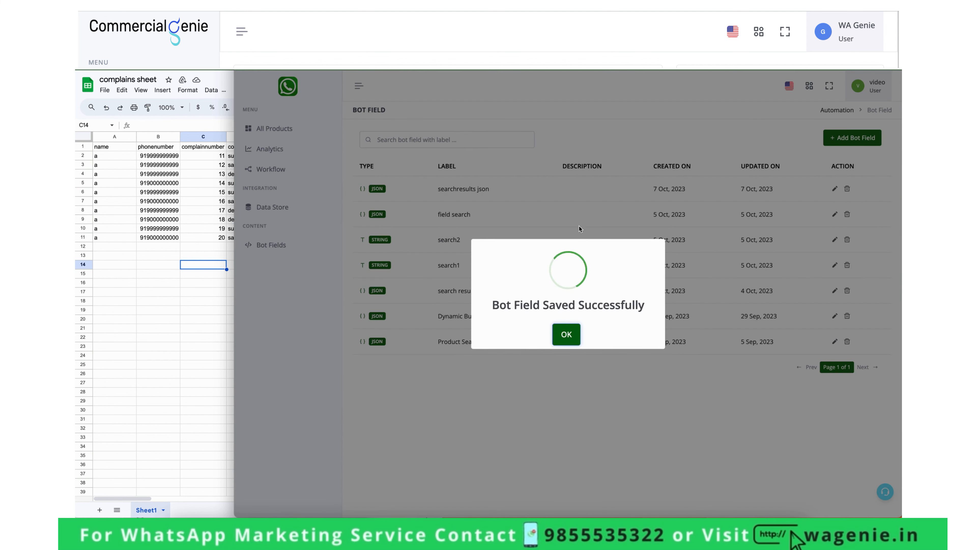
left_click(565, 333)
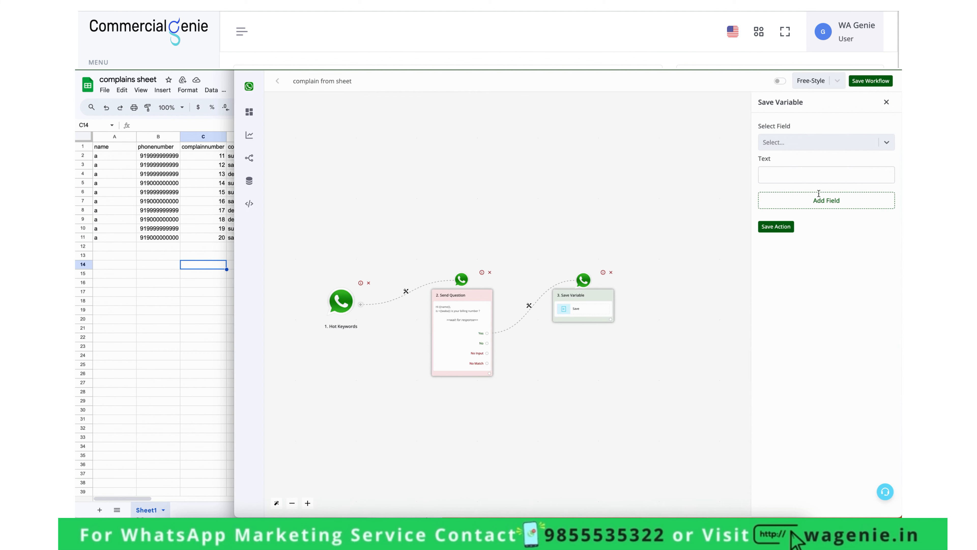
- Save the Save Variable step in the complaint workflow and reload the workflow to refresh its selectable fields
left_click(790, 234)
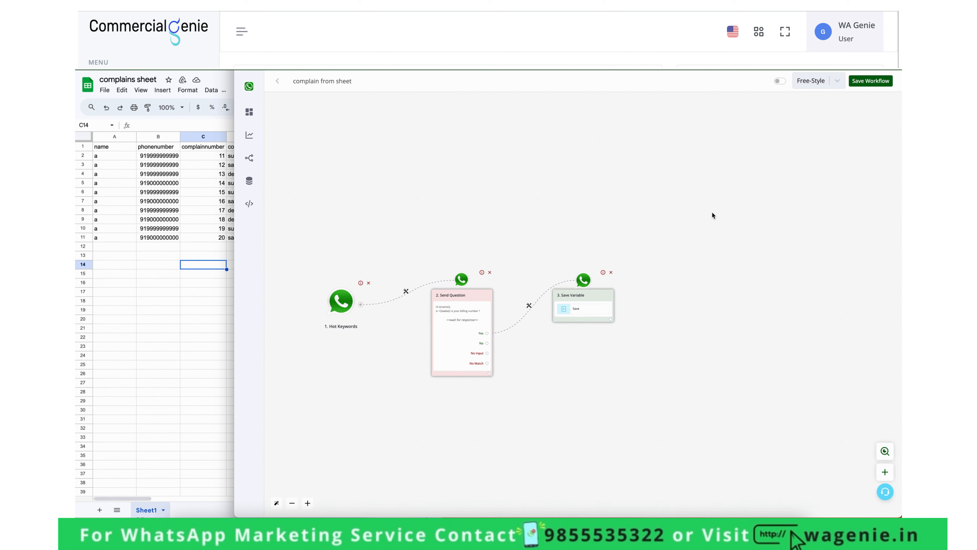
left_click(584, 311)
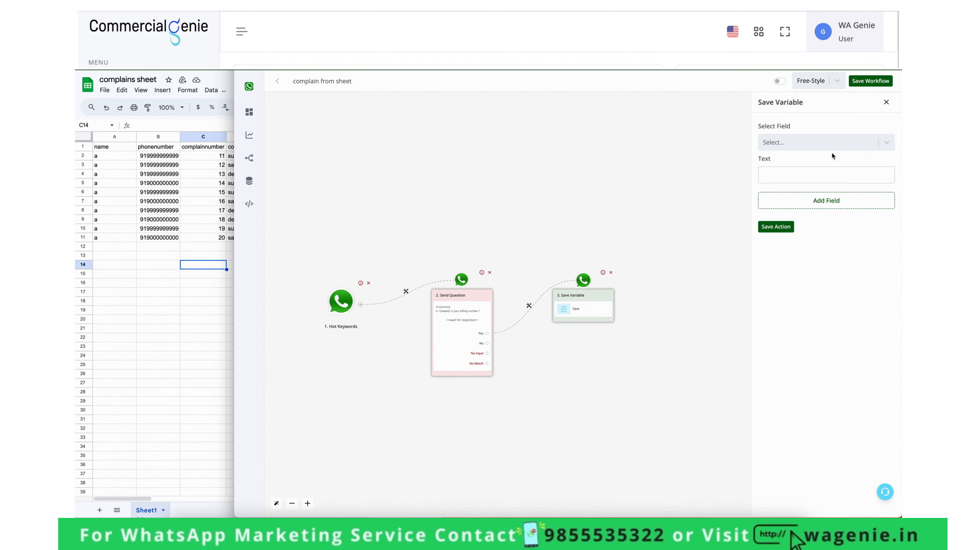
left_click(829, 145)
scroll(806, 247, "down", 5)
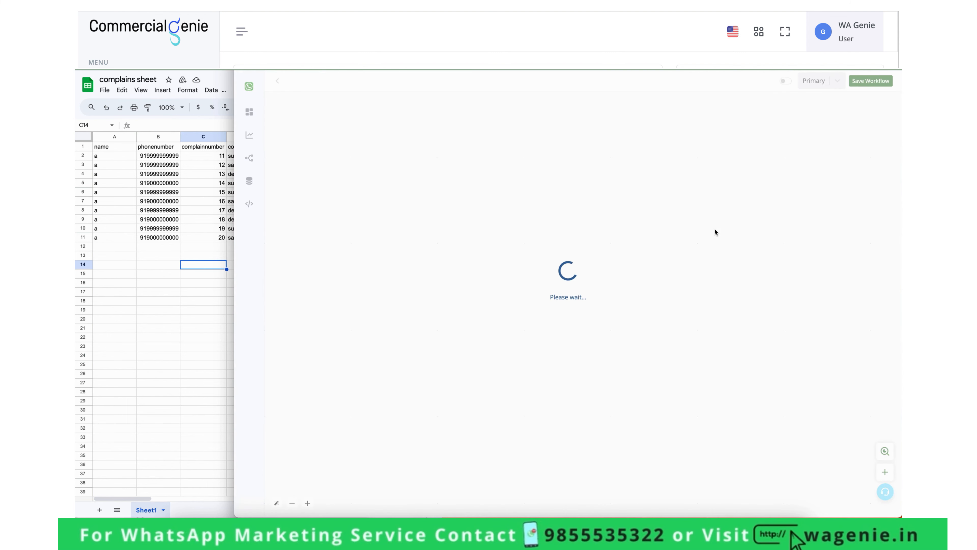
left_click(798, 254)
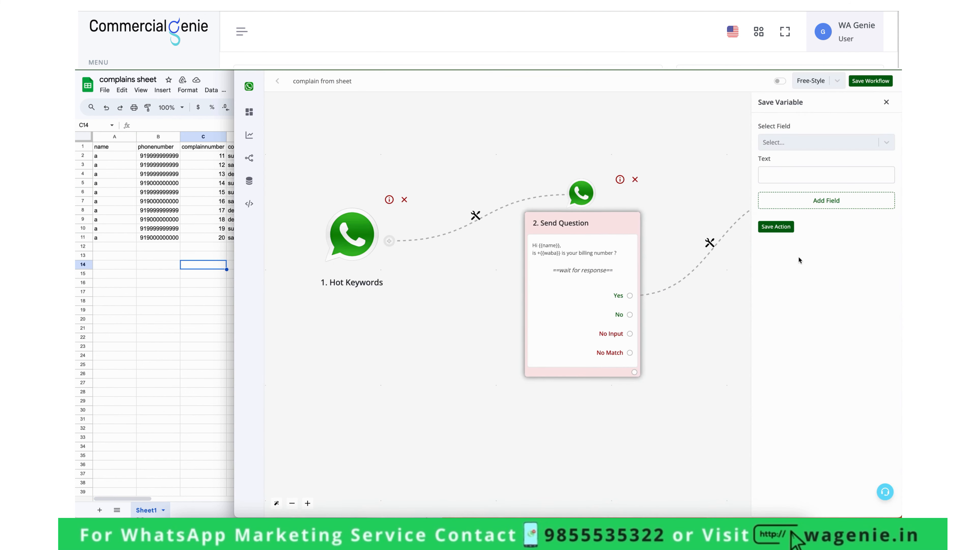
- Set the Yes branch's Save Variable step to store {{waba}} in the number field and save the action
left_click(788, 137)
scroll(795, 246, "down", 5)
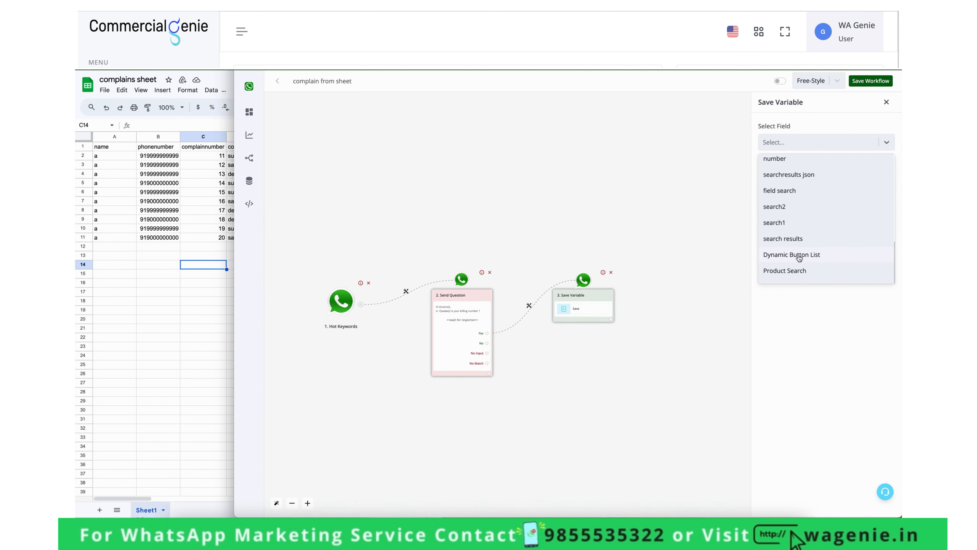
scroll(794, 188, "up", 3)
left_click(788, 186)
left_click(789, 178)
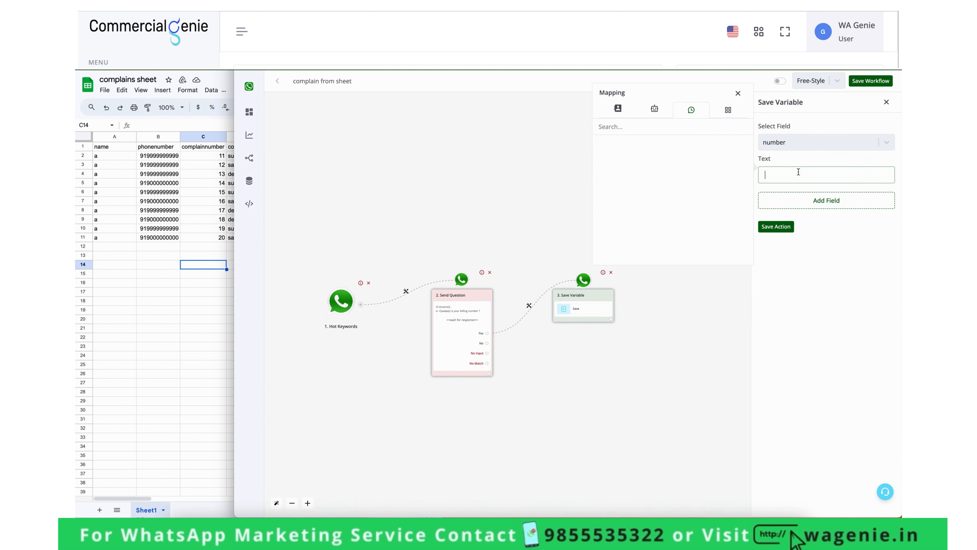
left_click(616, 110)
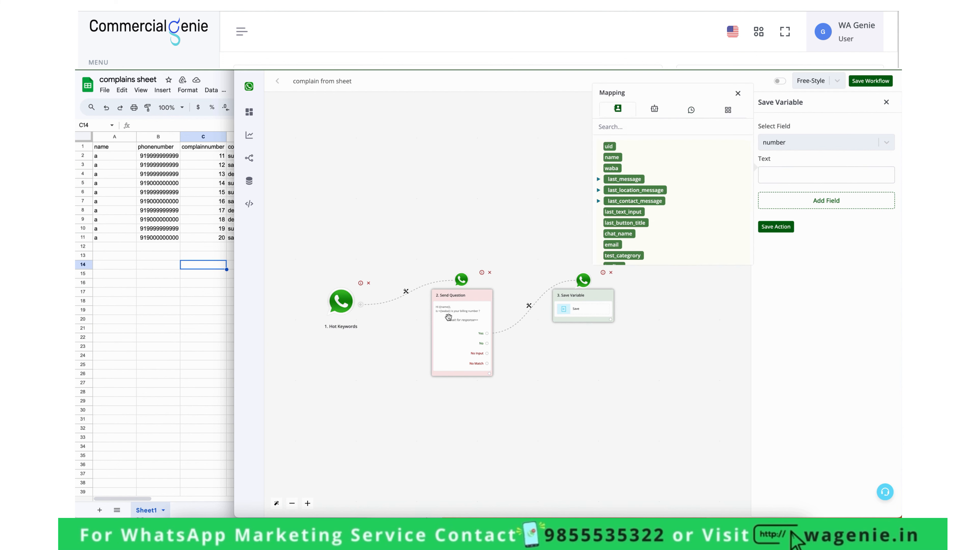
left_click(611, 167)
left_click(819, 174)
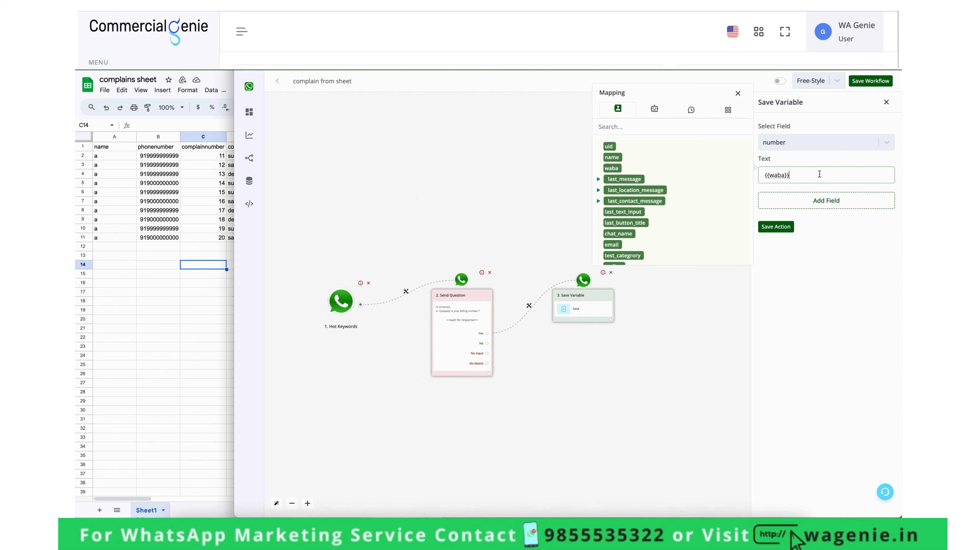
left_click(783, 228)
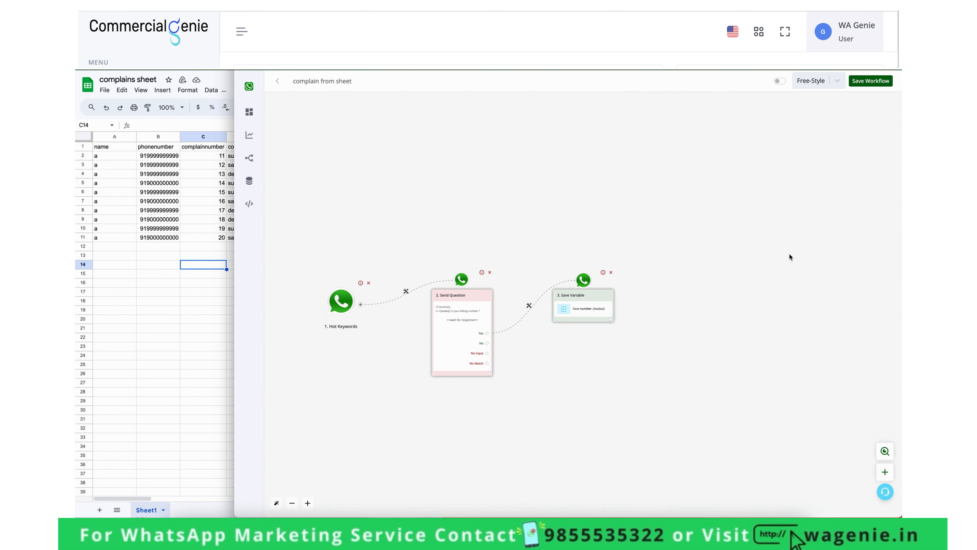
- Add a text question to the No branch reading "Kindly enter your billing number" and save it
left_click(487, 342)
left_click_drag(561, 298, 572, 380)
left_click(573, 380)
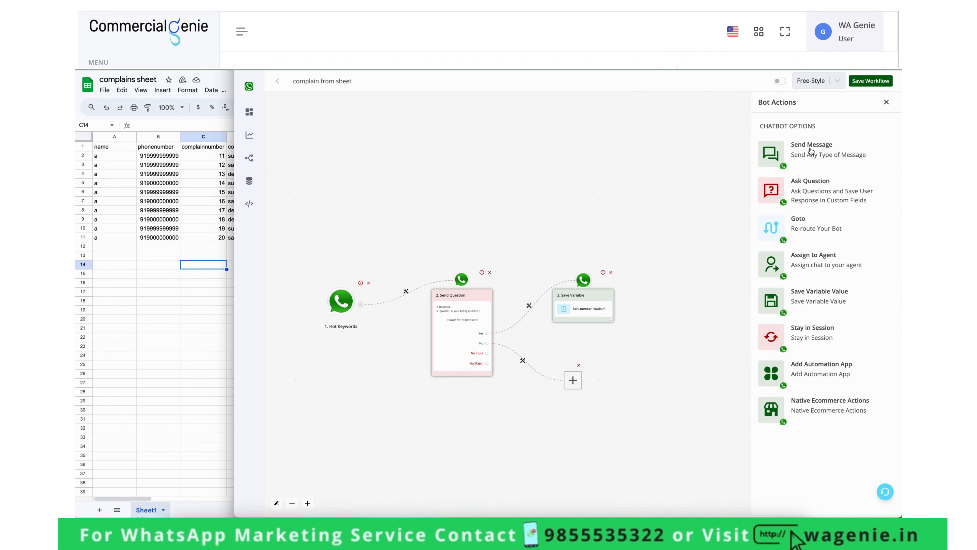
left_click(824, 182)
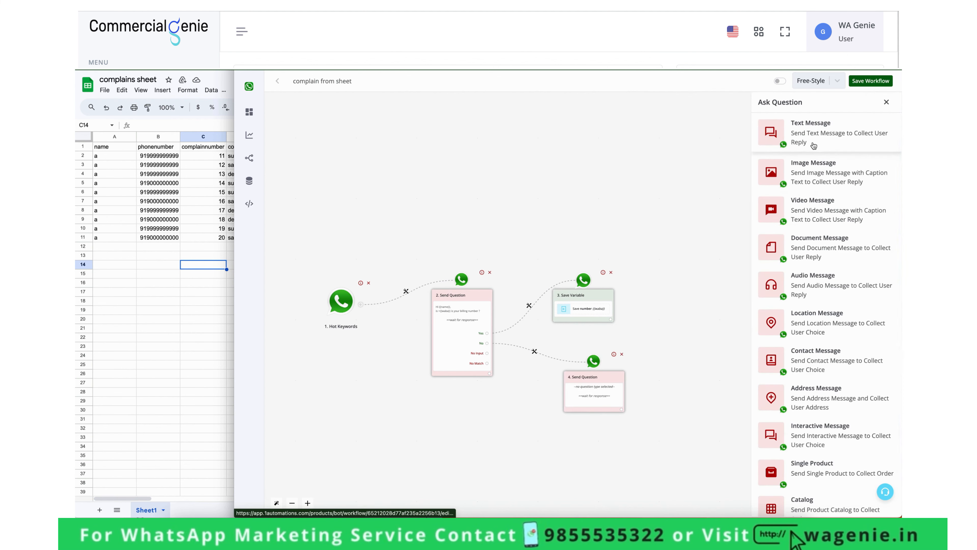
left_click(813, 146)
left_click(807, 171)
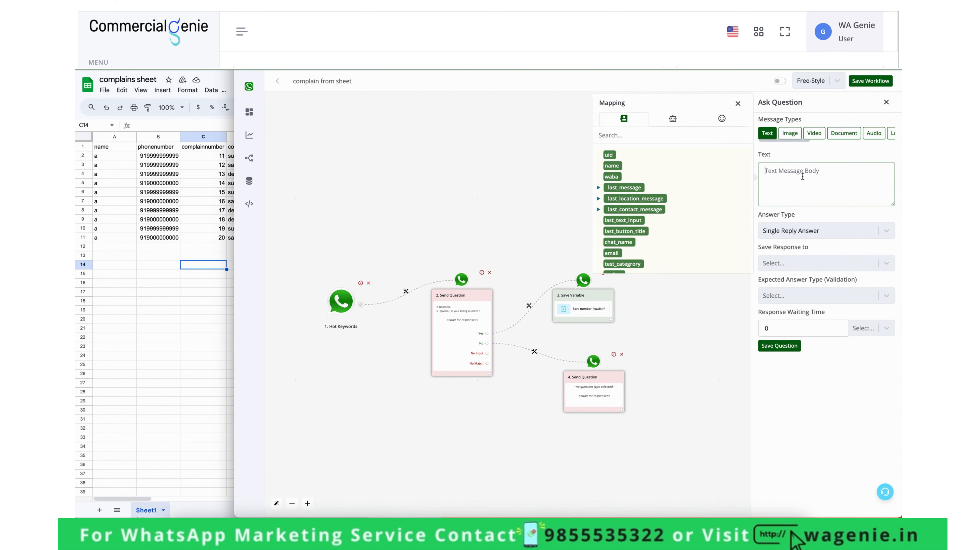
type("Kindly enter your billing num")
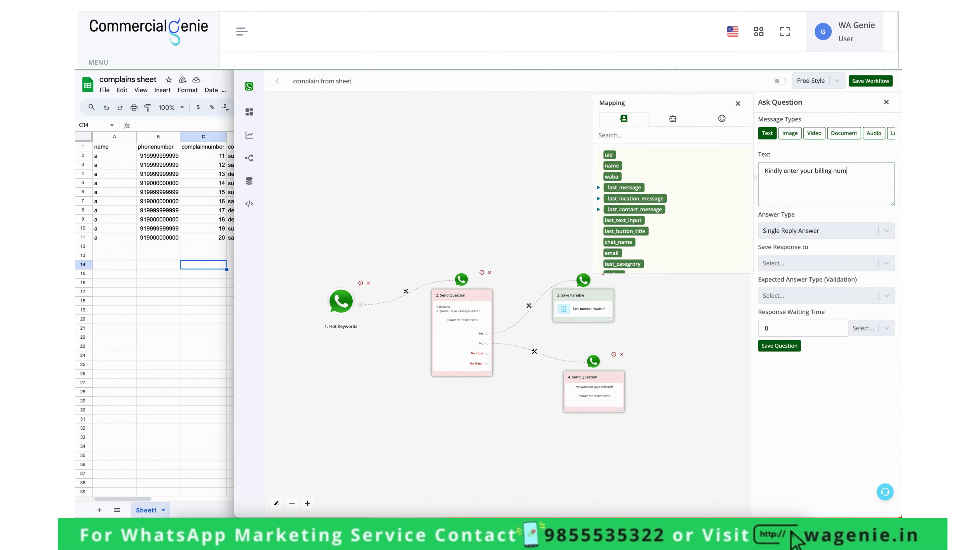
type("ber")
left_click(779, 344)
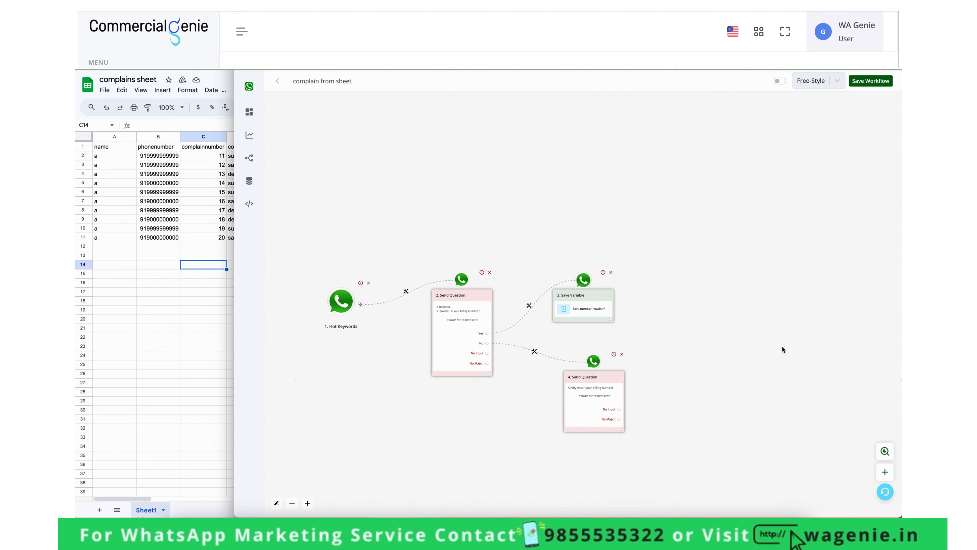
- Add a Save Variable Value action after the billing number question and select the number field for it
left_click(619, 429)
left_click(562, 298)
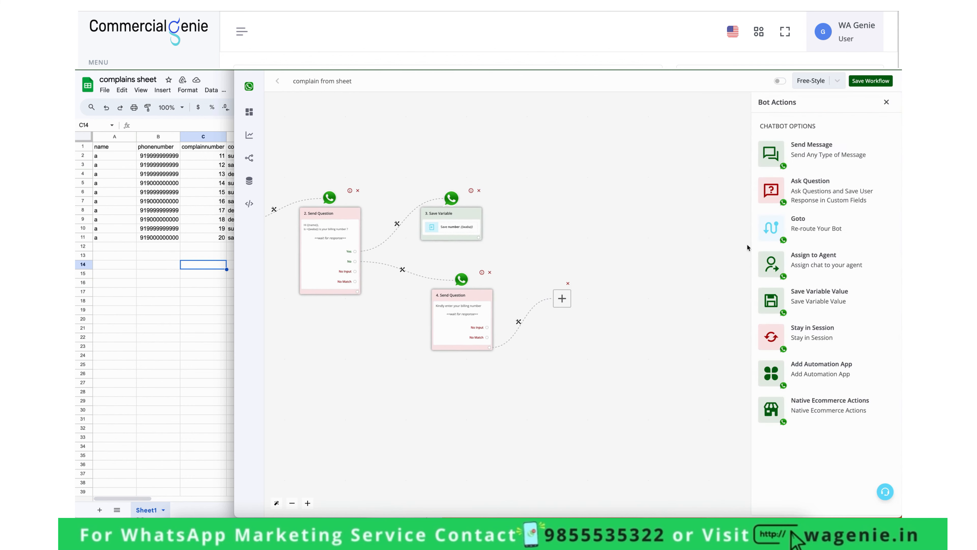
left_click(818, 297)
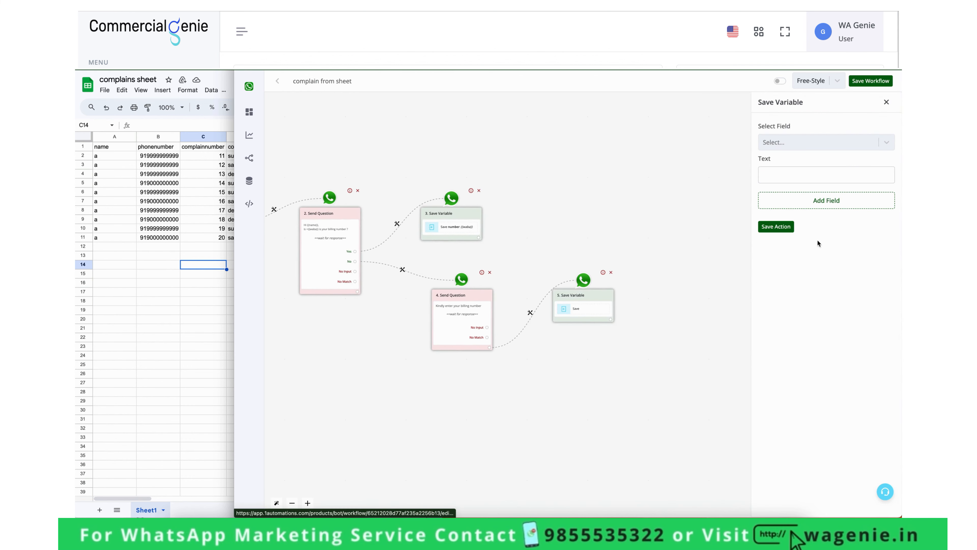
left_click(836, 145)
scroll(802, 235, "down", 2)
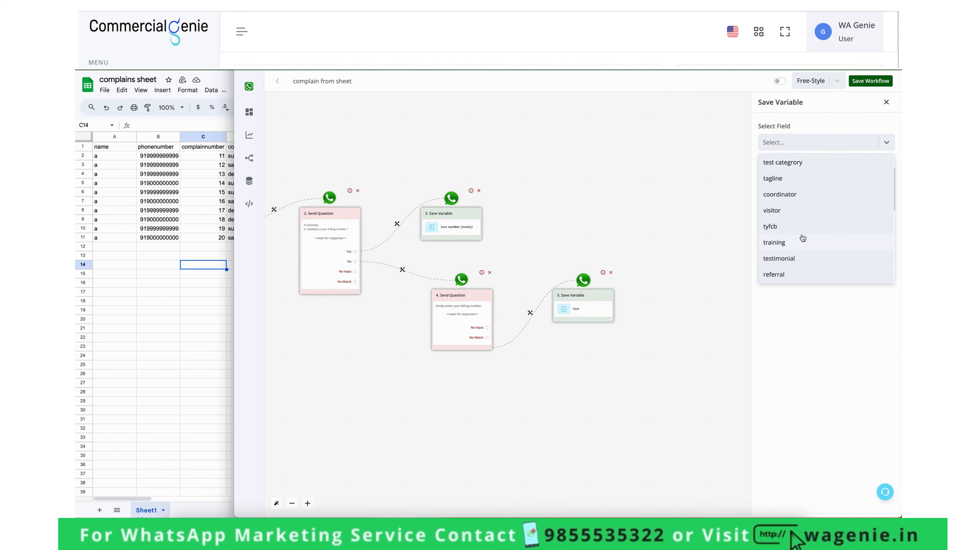
scroll(803, 238, "down", 3)
scroll(802, 247, "down", 2)
left_click(796, 253)
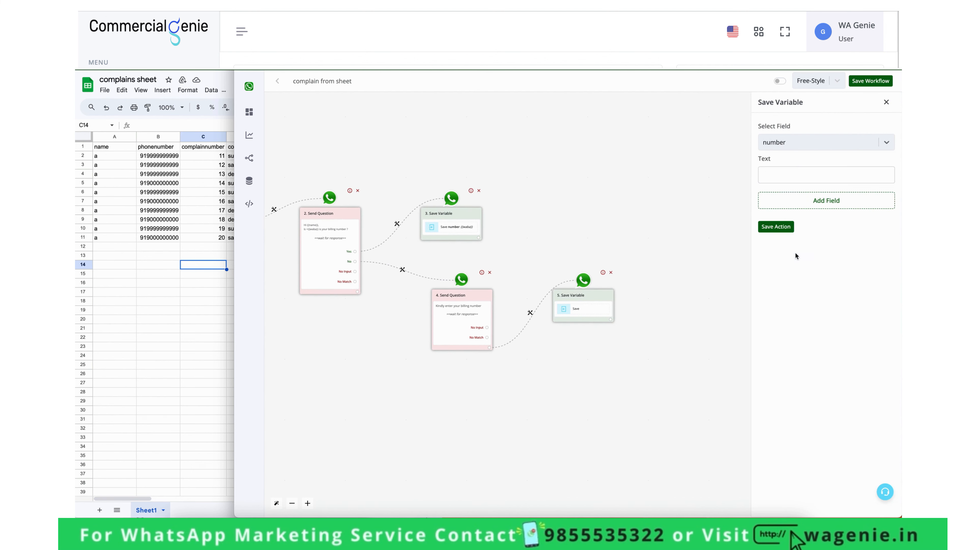
- Map {{last_text_input}} as the value of the number field and save the action
left_click(795, 176)
left_click(617, 108)
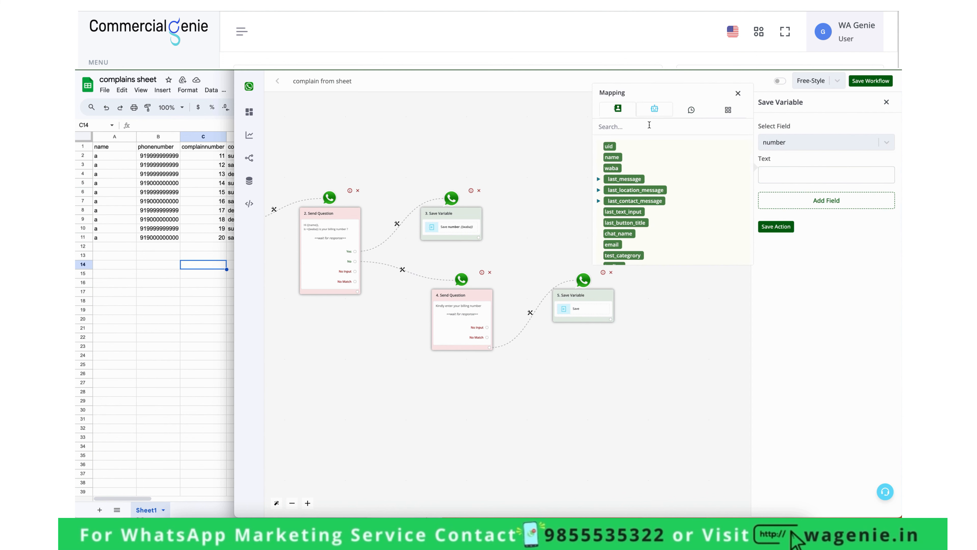
scroll(627, 235, "down", 1)
left_click(622, 195)
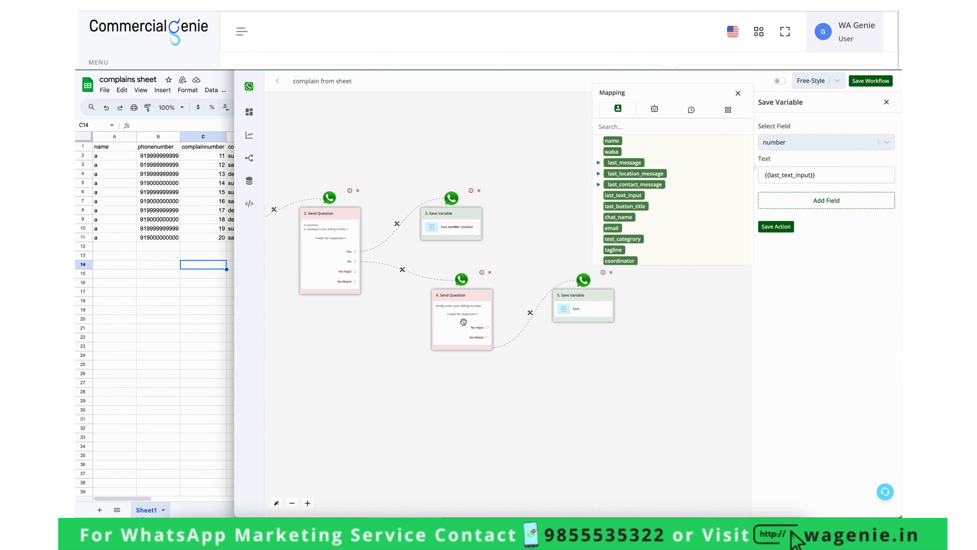
left_click(781, 226)
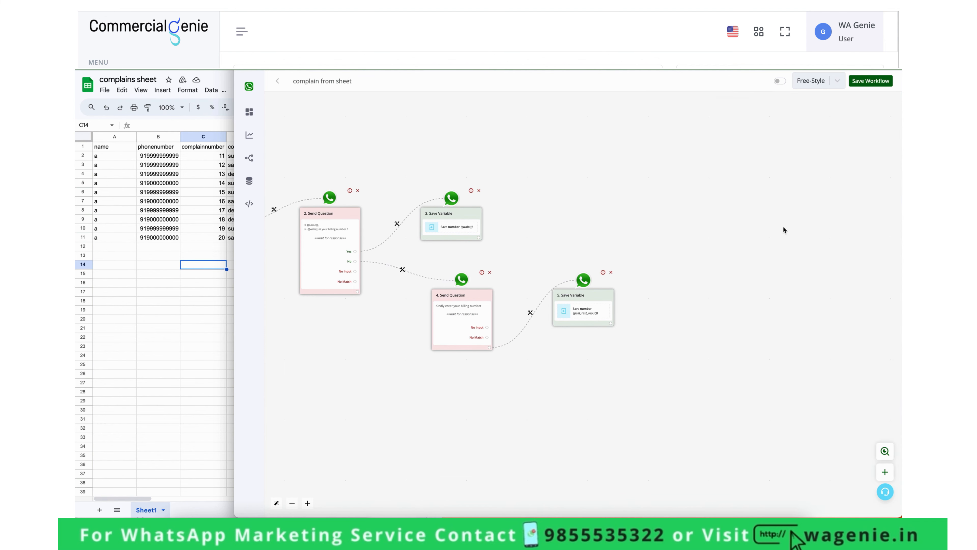
- Add a Google Sheet Lookup Spreadsheet Rows action after the No branch's Save Variable step and select the wainbox authentication
left_click(611, 323)
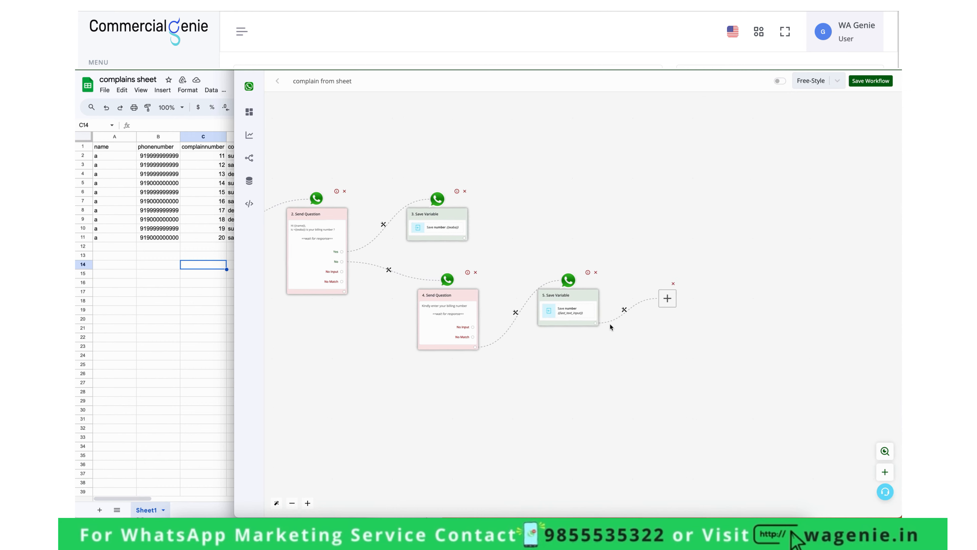
left_click(564, 298)
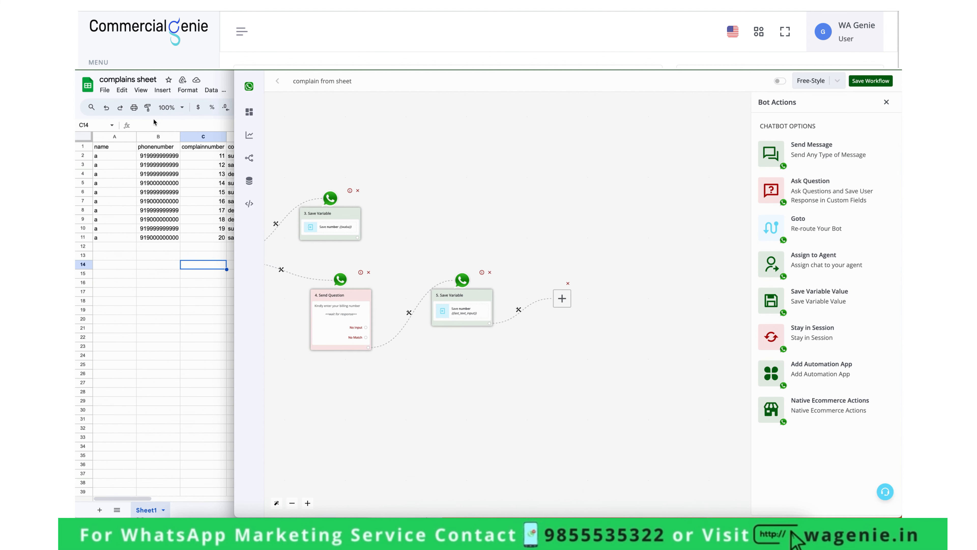
left_click(825, 365)
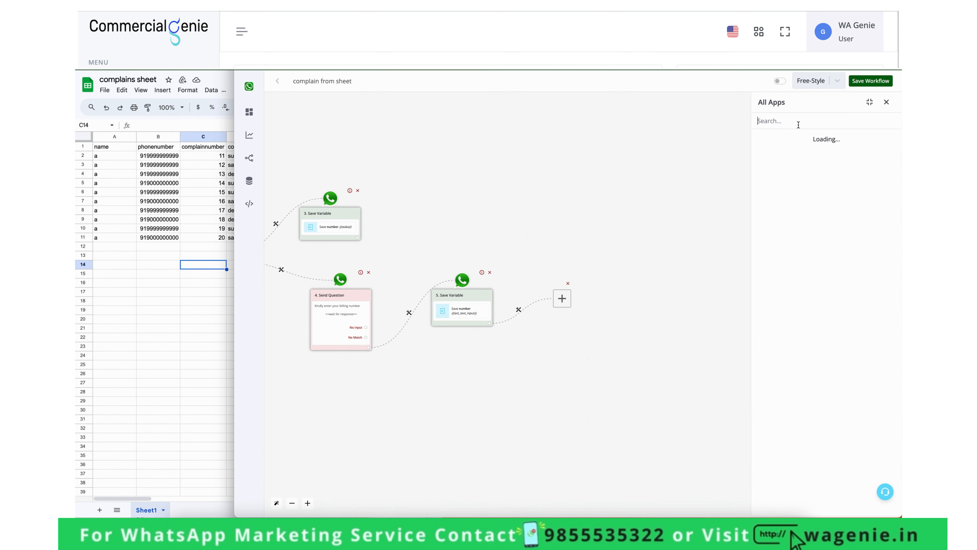
type("sheet")
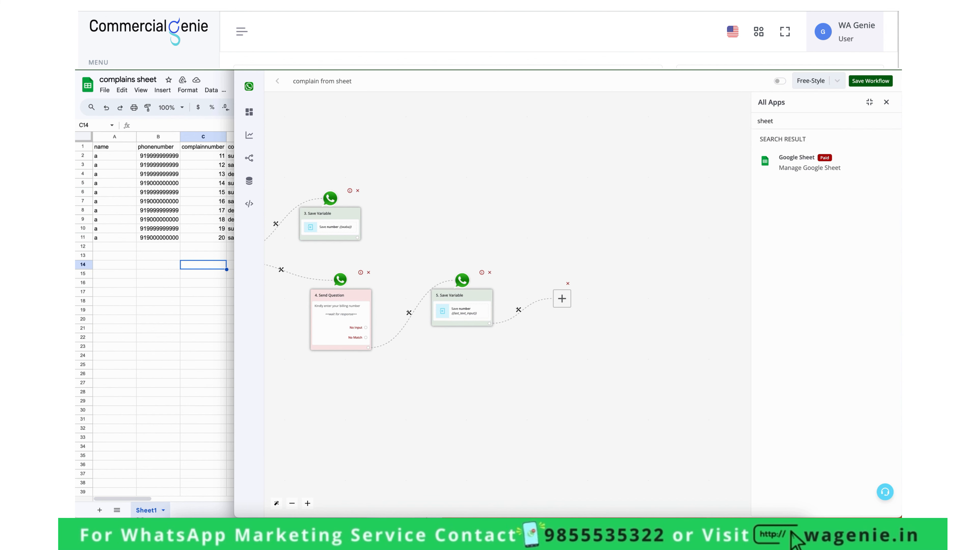
left_click(836, 160)
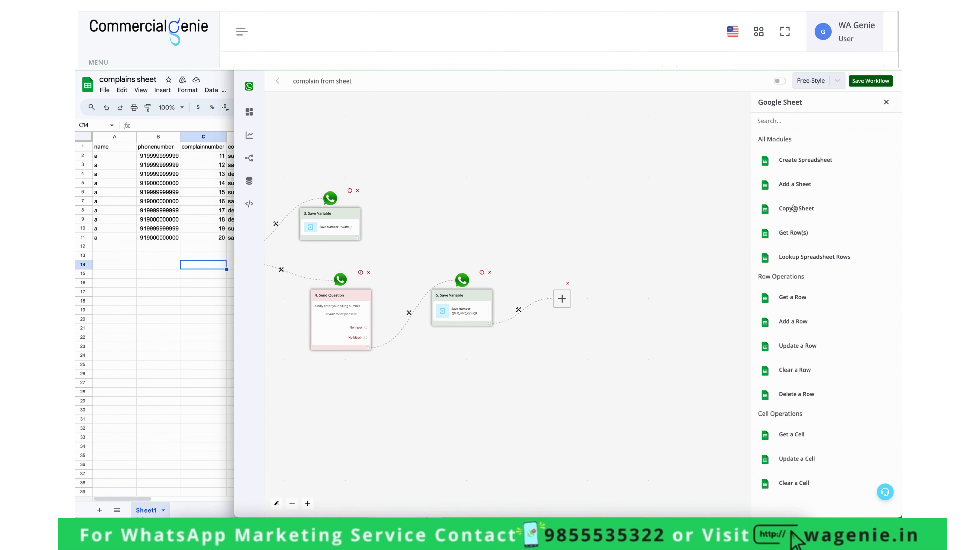
left_click(808, 257)
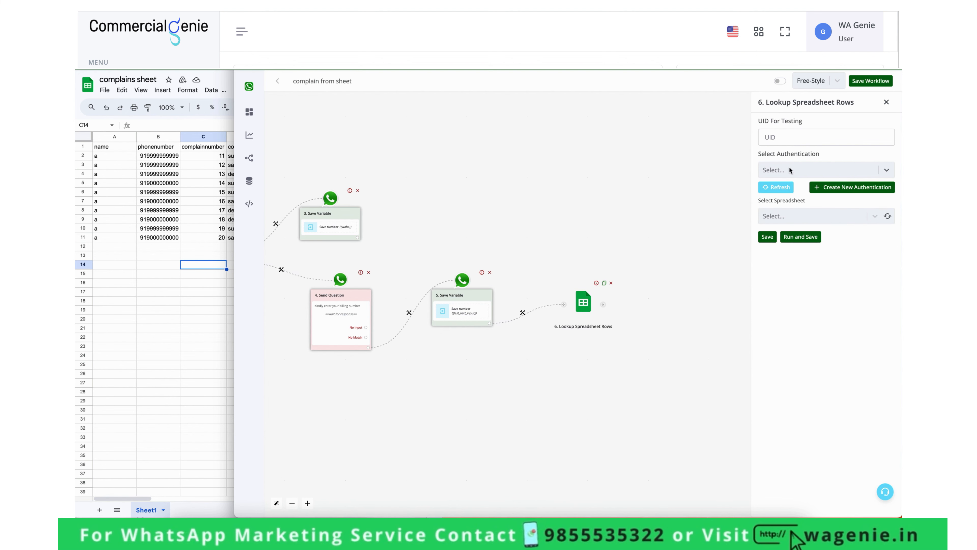
left_click(833, 175)
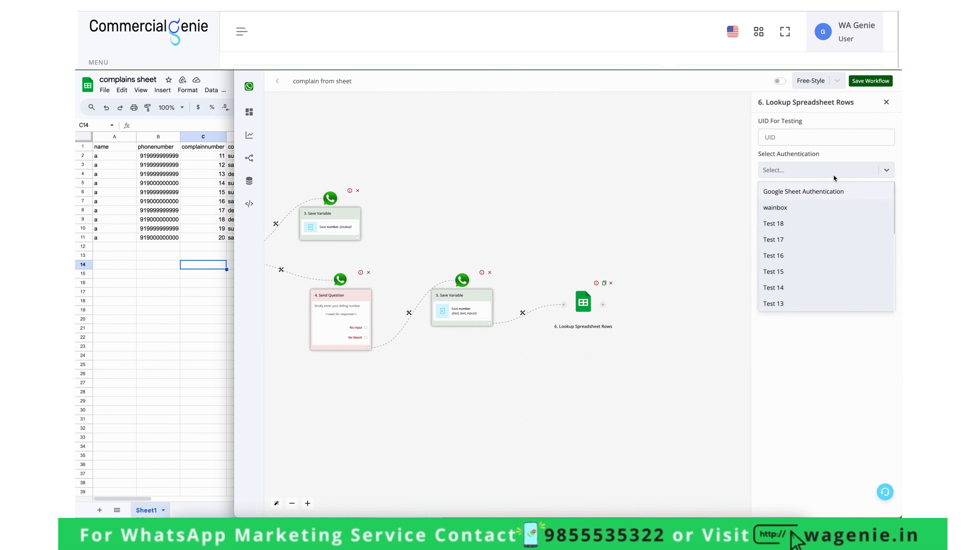
left_click(804, 210)
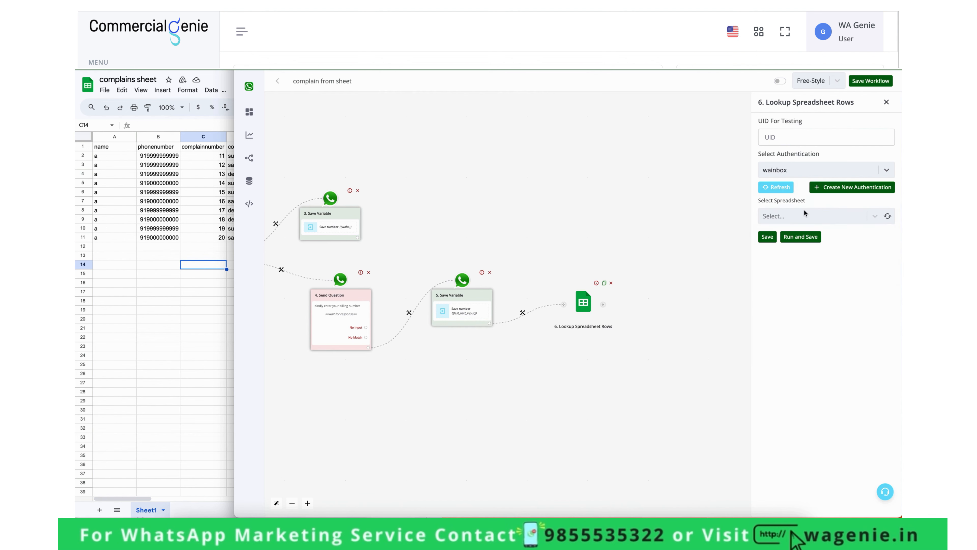
- Select the complains sheet spreadsheet and its Sheet1 as the source for the Lookup Spreadsheet Rows action
left_click(893, 218)
left_click(890, 217)
left_click(872, 215)
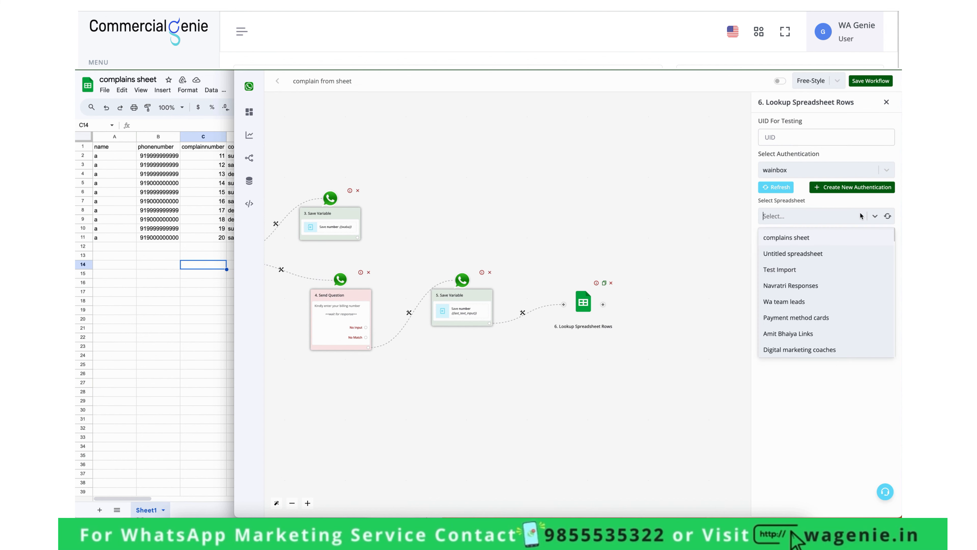
left_click(833, 239)
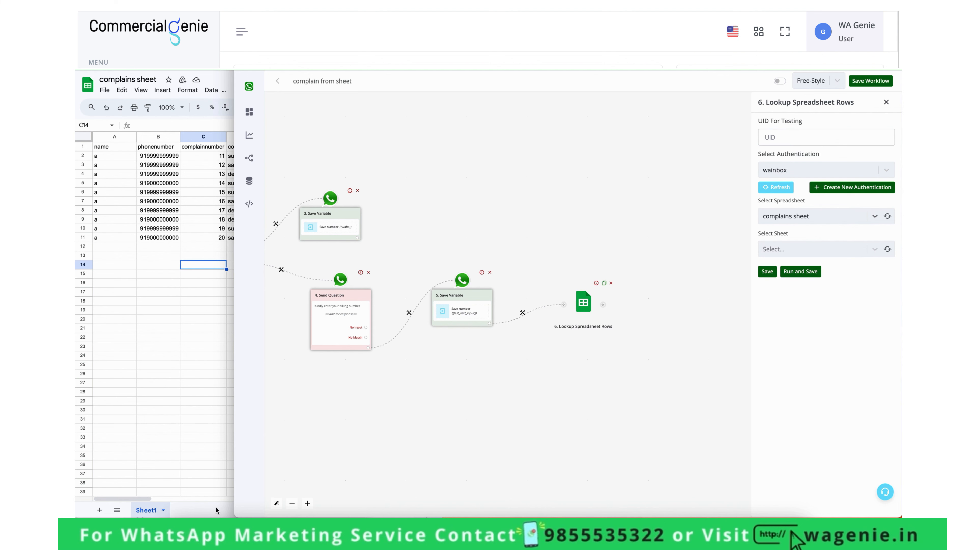
left_click(889, 249)
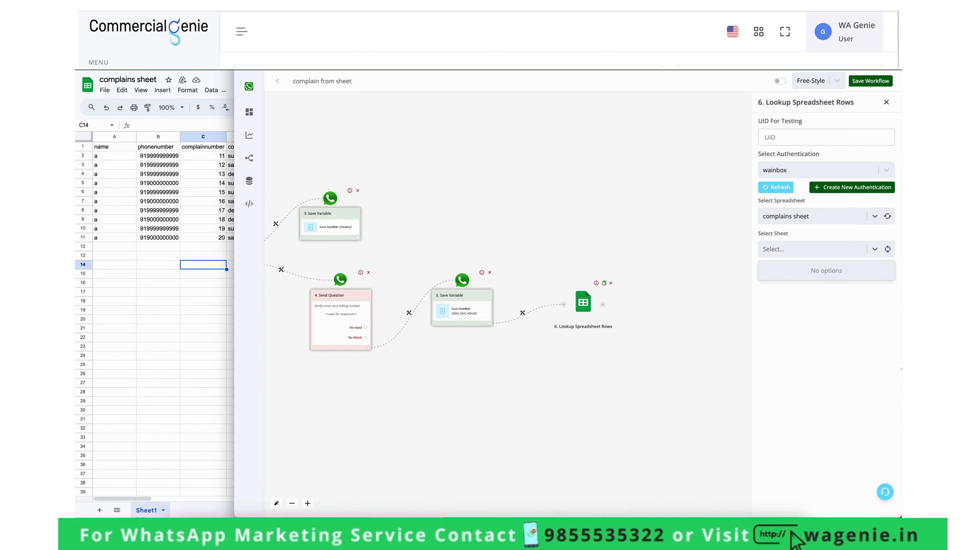
left_click(872, 249)
left_click(872, 250)
left_click(855, 267)
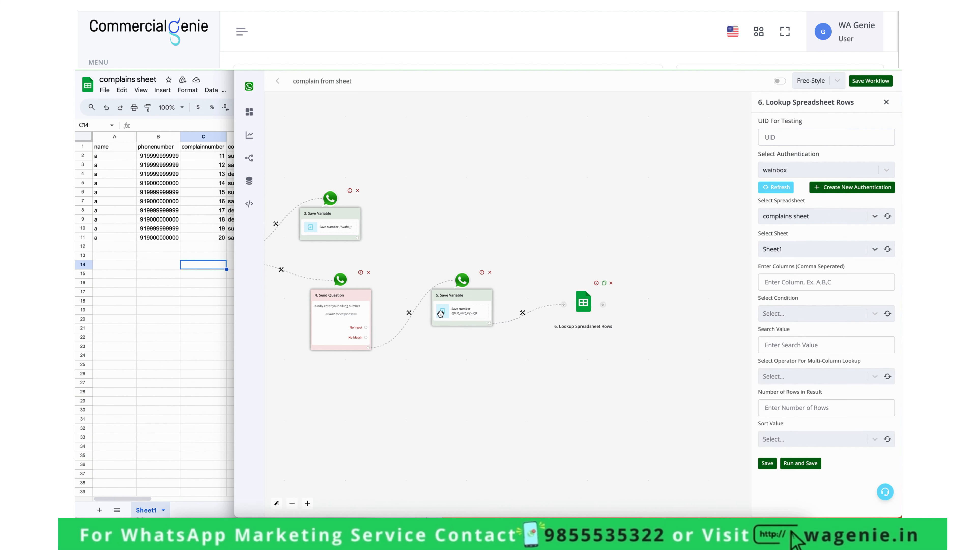
- Set the lookup column to B and choose Equal to (Number) as the condition
left_click(790, 281)
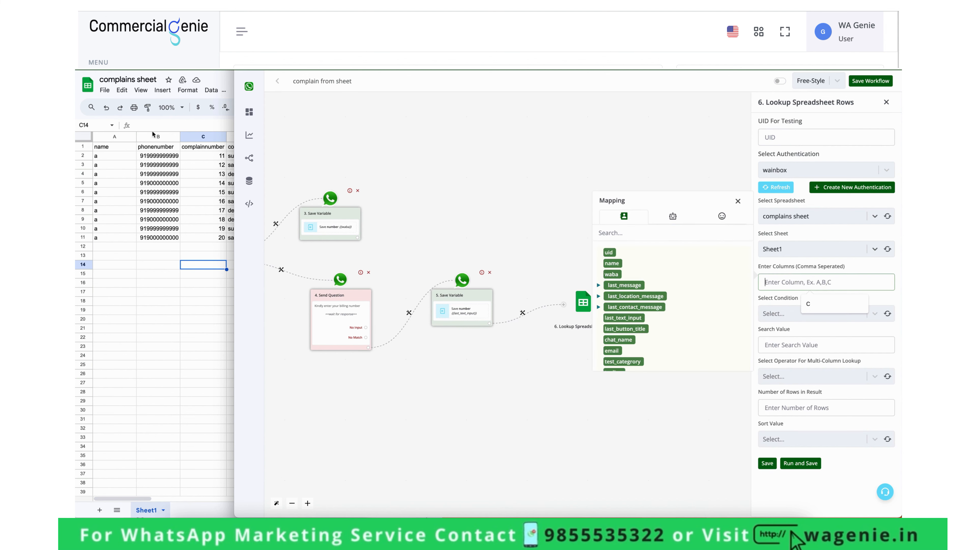
type("B")
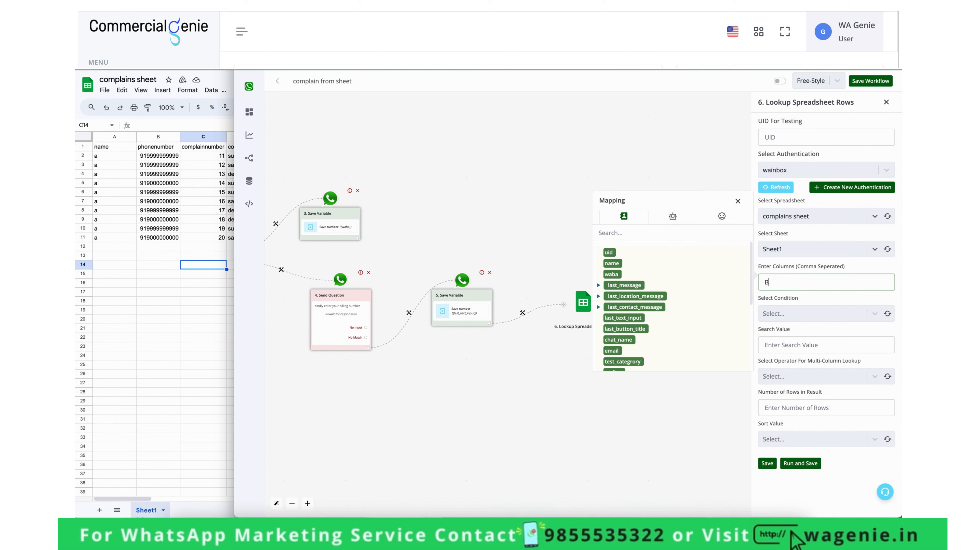
left_click(782, 314)
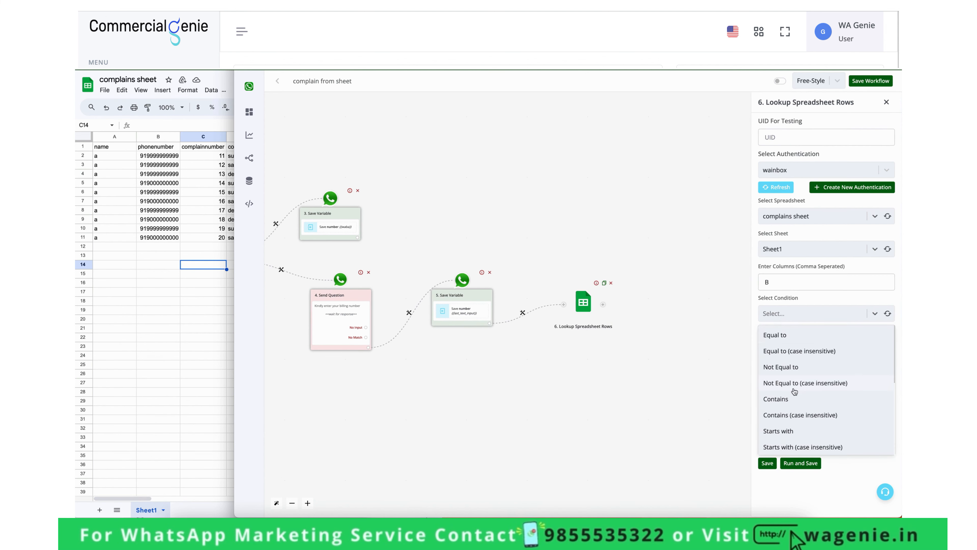
scroll(794, 390, "down", 2)
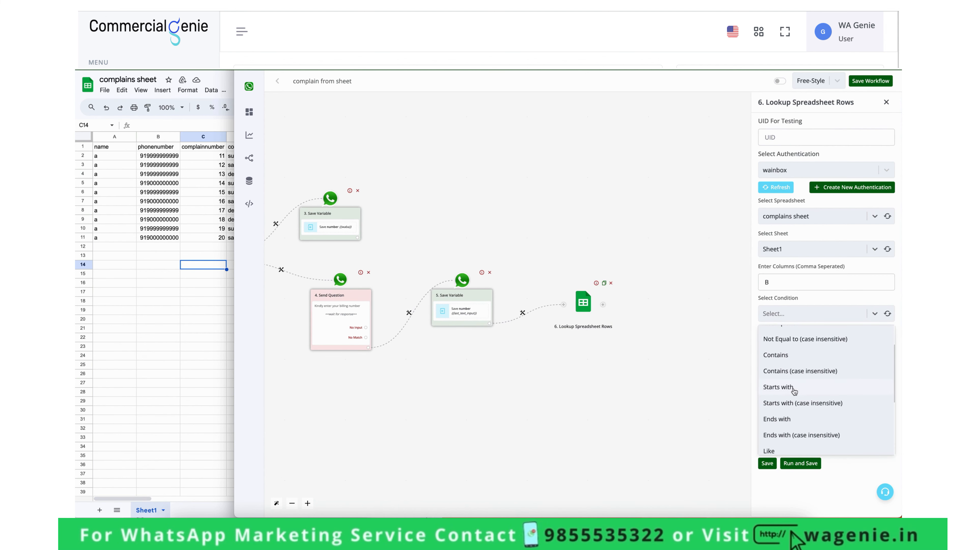
scroll(794, 390, "down", 3)
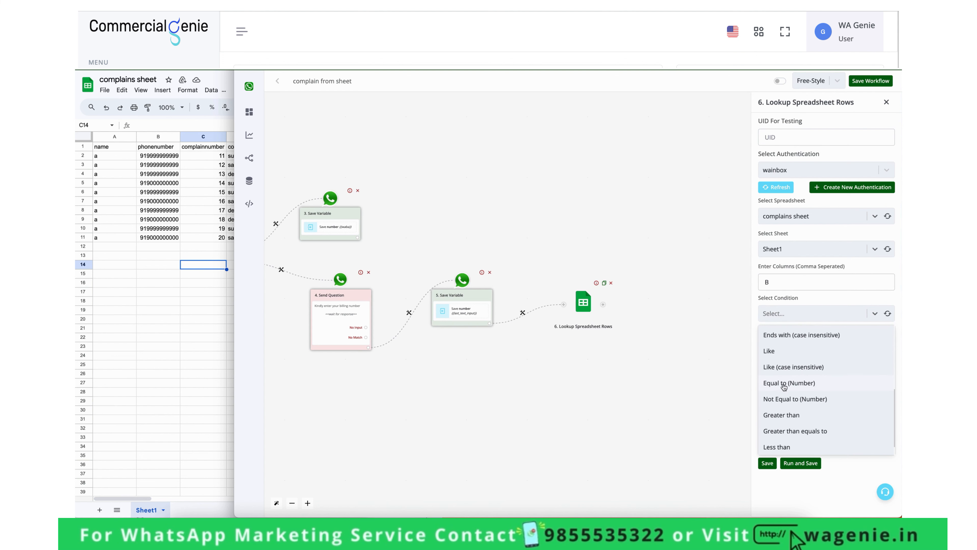
scroll(799, 386, "up", 5)
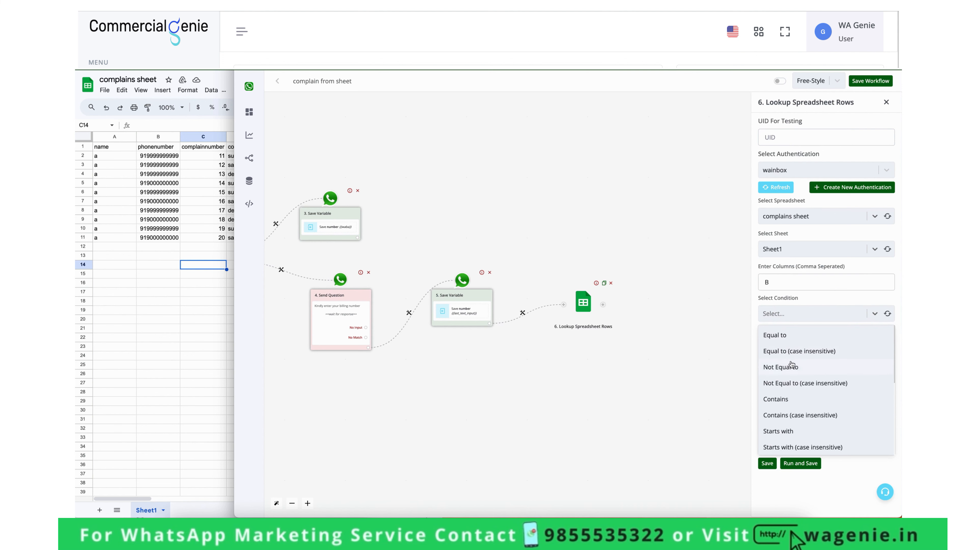
scroll(792, 364, "down", 3)
scroll(792, 364, "down", 2)
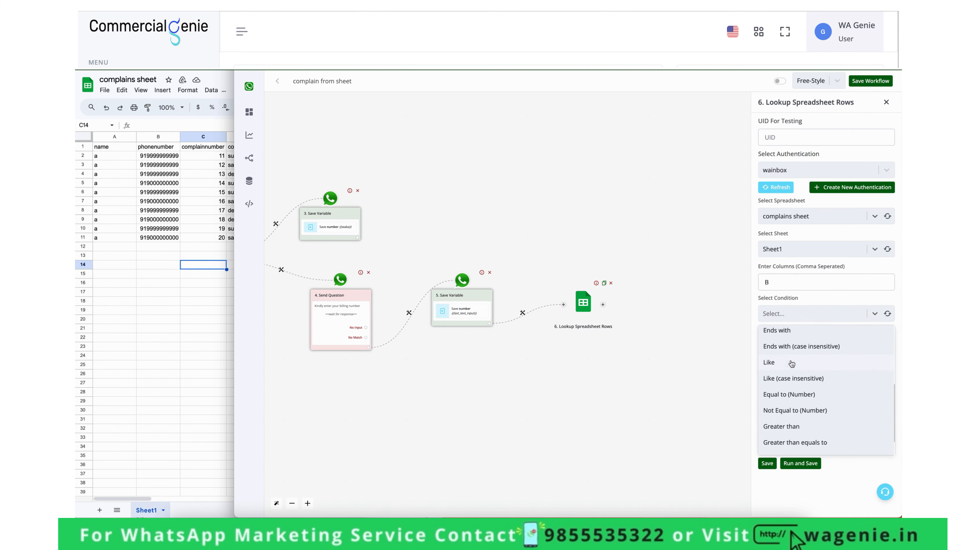
left_click(794, 390)
- Map the number bot field {{BTF.number}} as the search value and choose OR as the multi-column operator
left_click(800, 345)
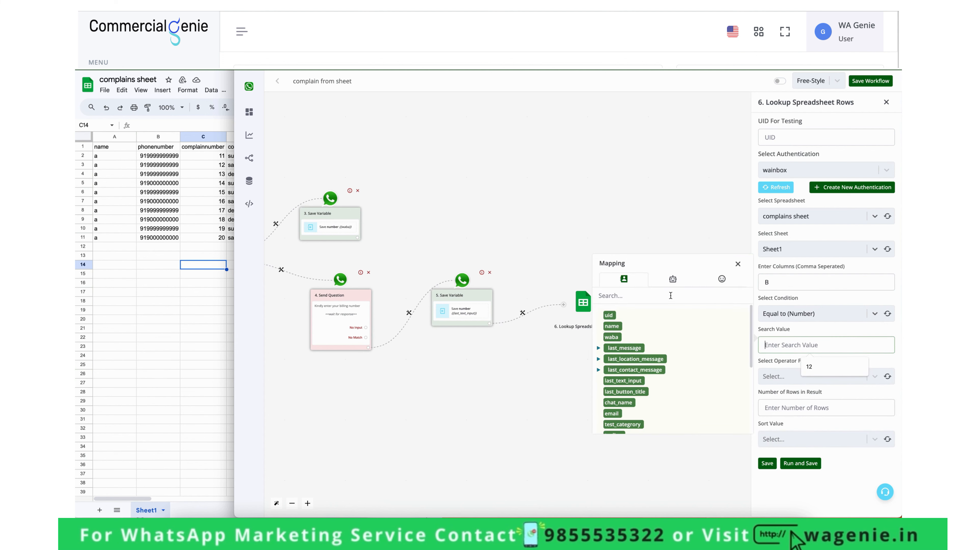
left_click(676, 279)
left_click(614, 315)
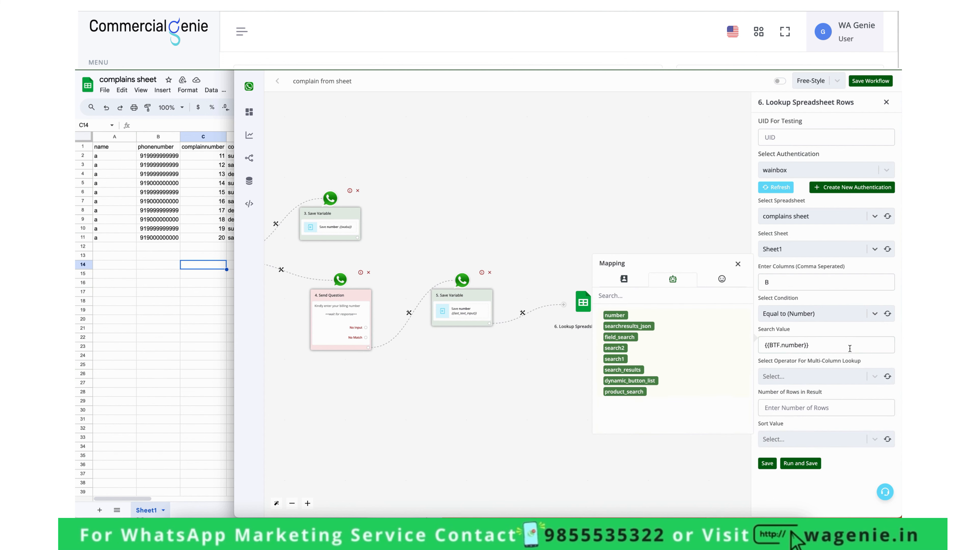
triple_click(818, 345)
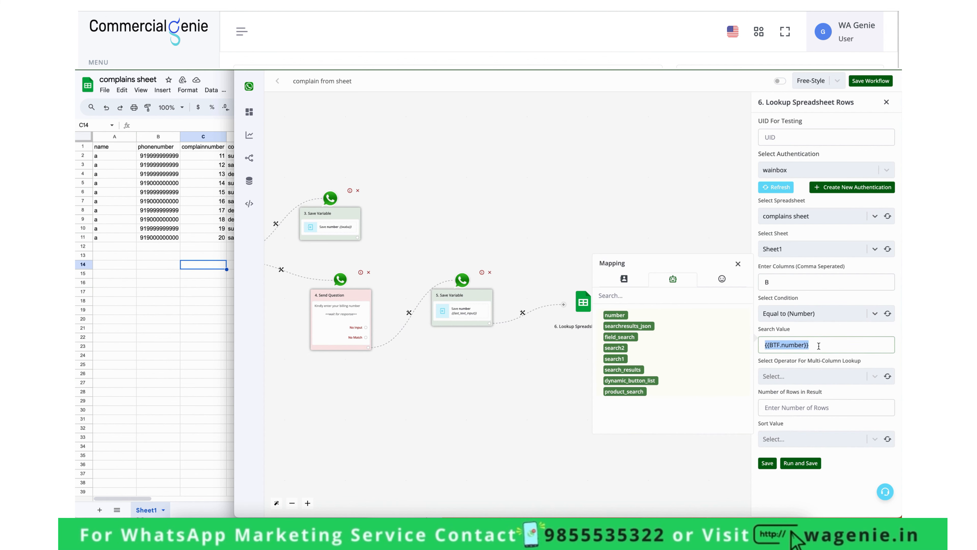
left_click(854, 376)
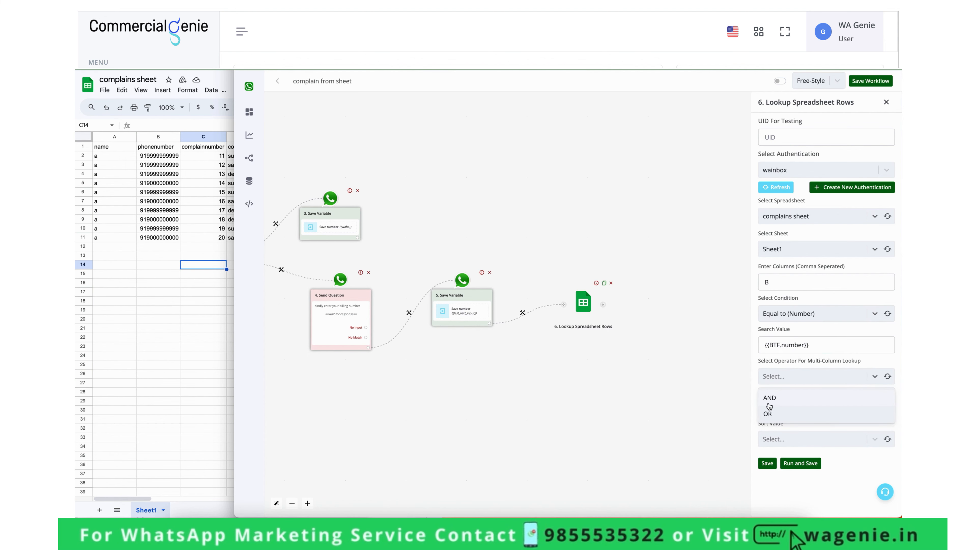
left_click(772, 413)
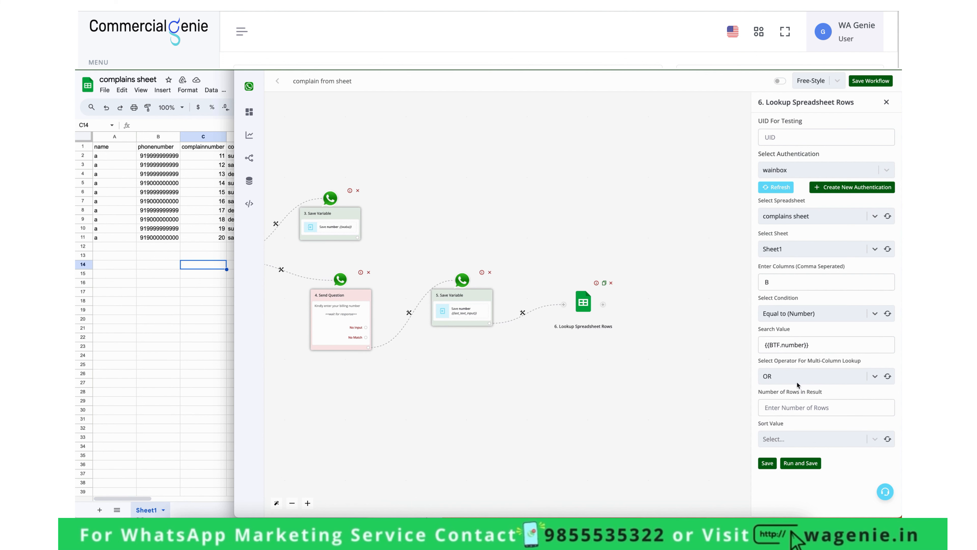
- Set the number of rows in the result to 10 and the sort value to Bottom, comparing with the complaint numbers in the spreadsheet
left_click(815, 407)
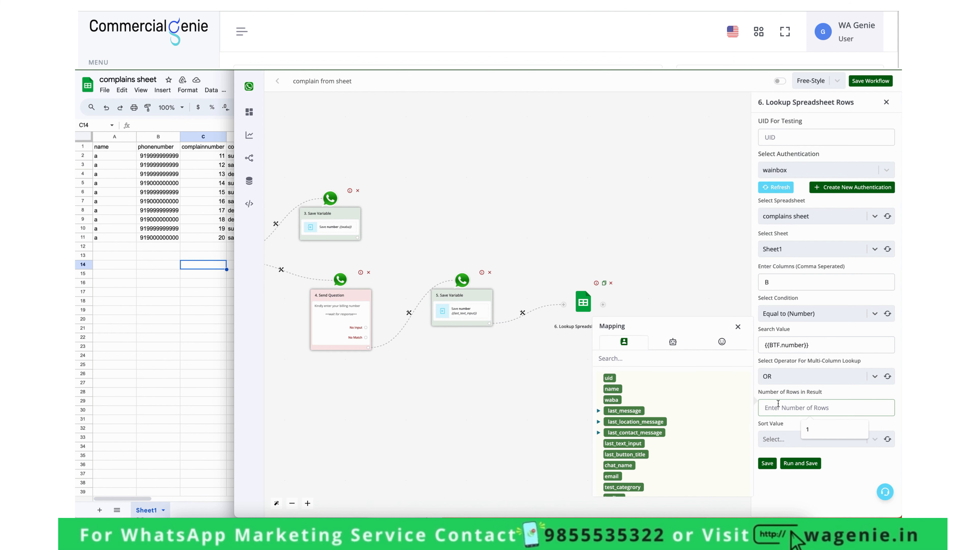
type("5")
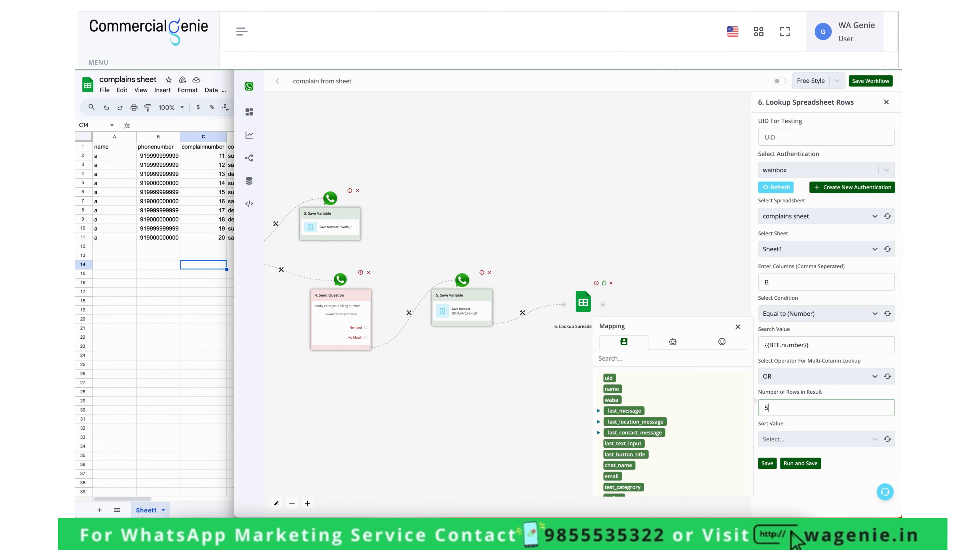
key("BackSpace")
type("10")
left_click(792, 430)
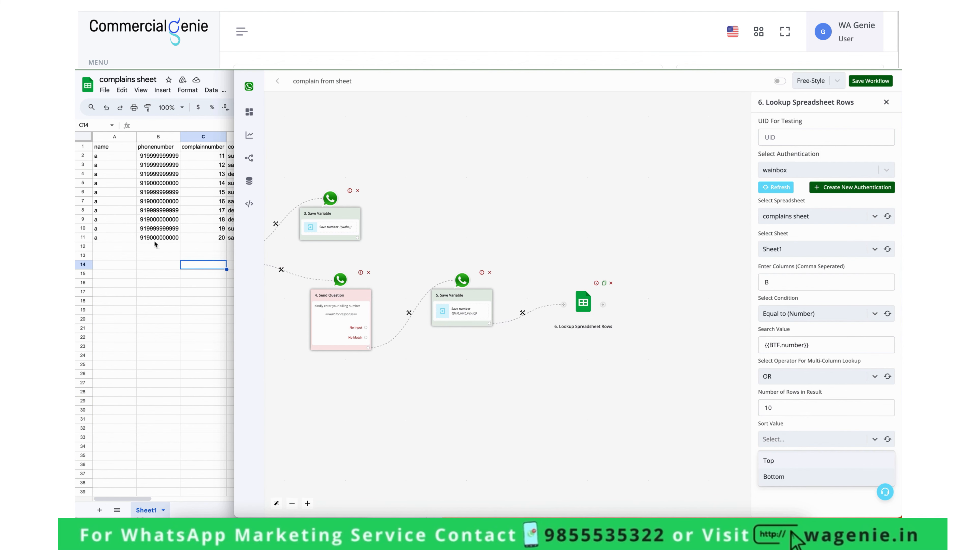
key("Up")
key("Up")
key("Up")
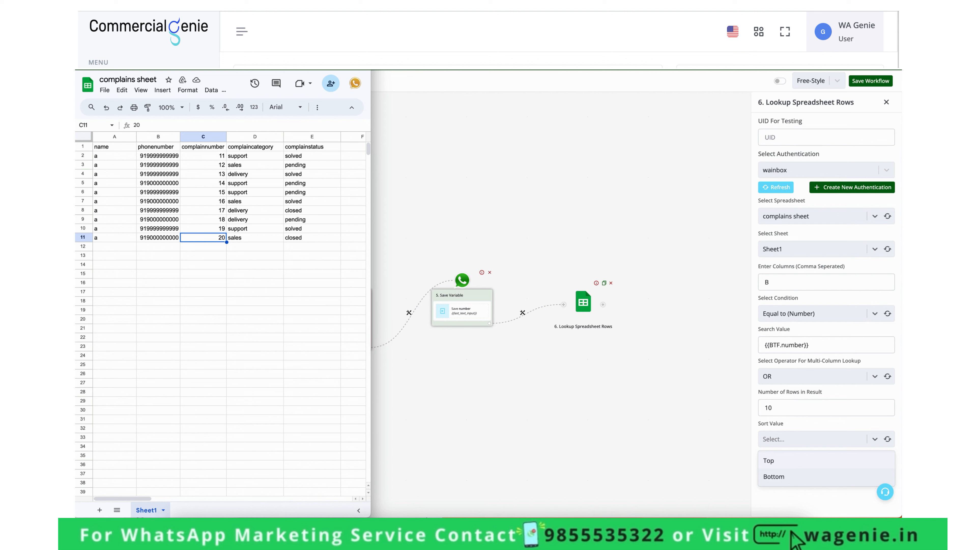
left_click(782, 479)
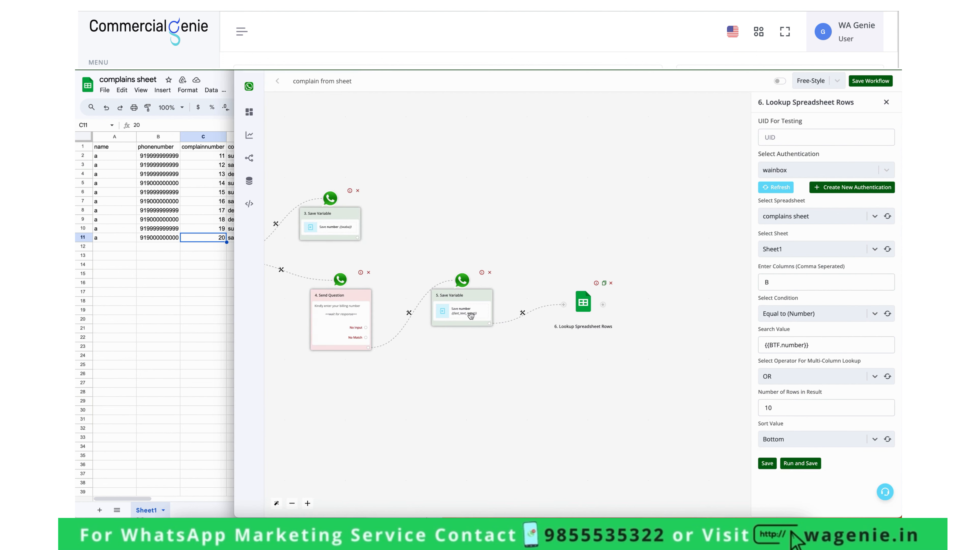
left_click(202, 159)
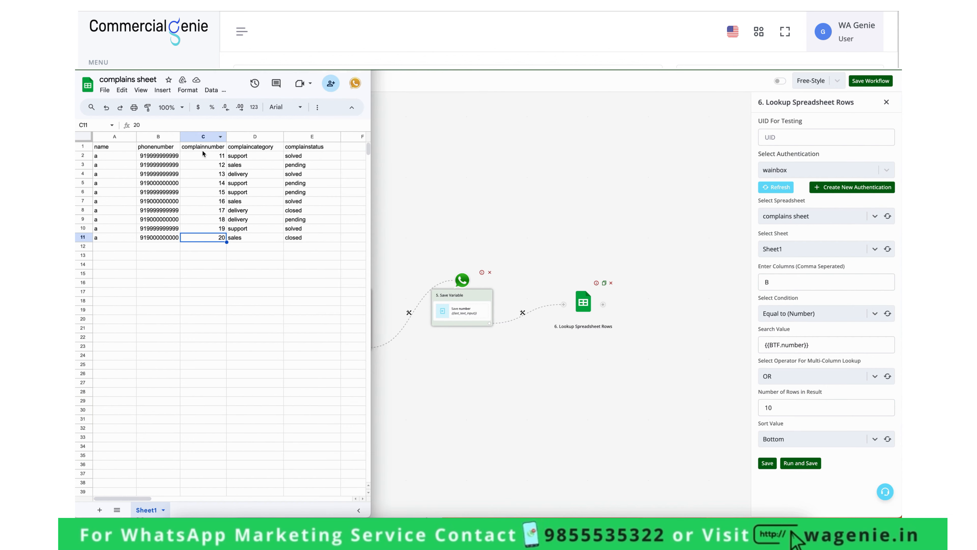
left_click_drag(202, 152, 201, 201)
left_click(787, 443)
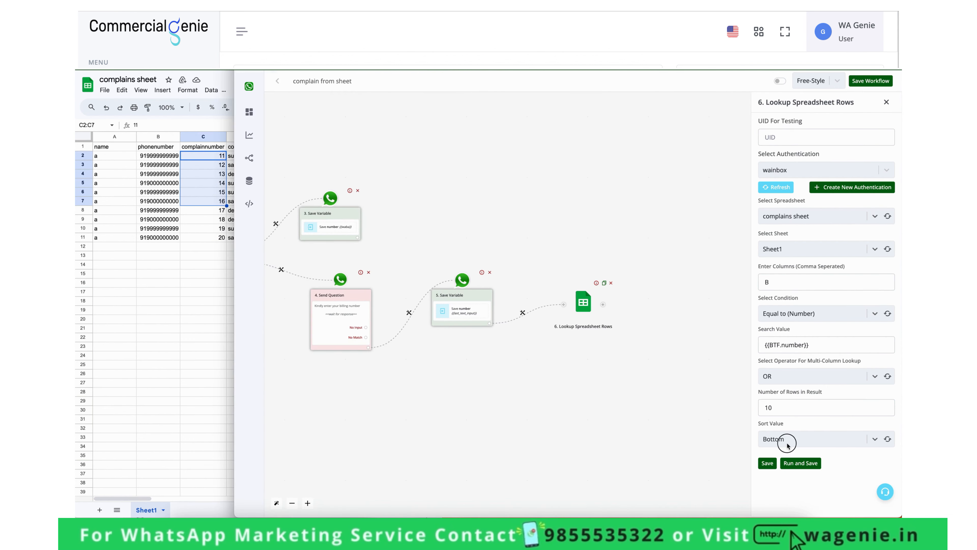
left_click(787, 443)
- Replace the search value with a sample phone number from the spreadsheet, then run and save the lookup as a test
left_click_drag(827, 346, 764, 344)
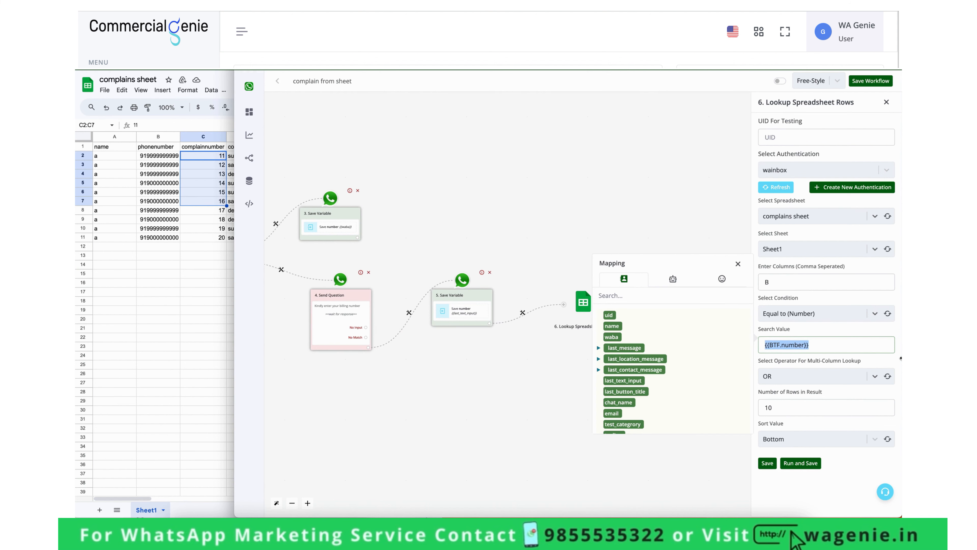
key("BackSpace")
type("919999999")
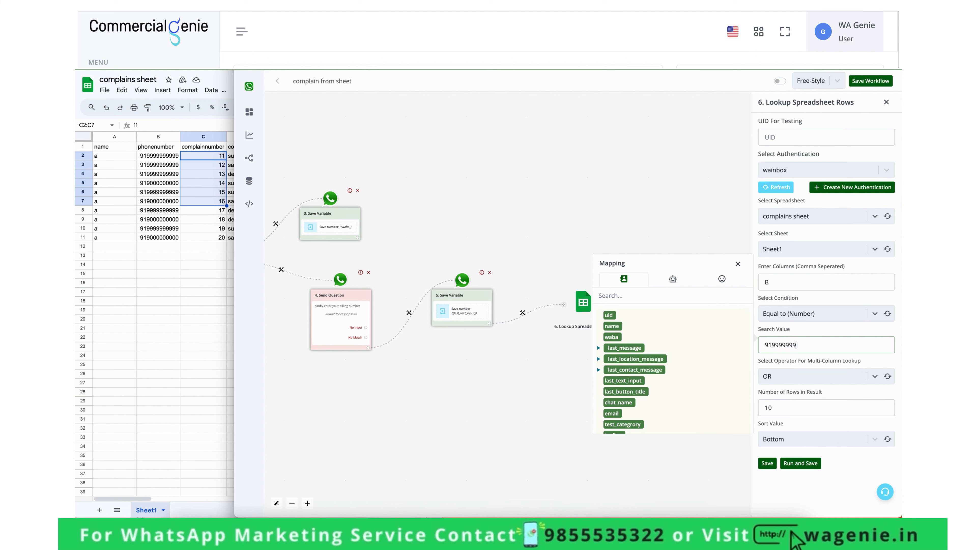
type("999")
key("shift+Left")
key("shift+Left")
key("shift+Left")
key("shift+Left")
key("shift+Left")
key("shift+Left")
key("Left")
left_click(814, 462)
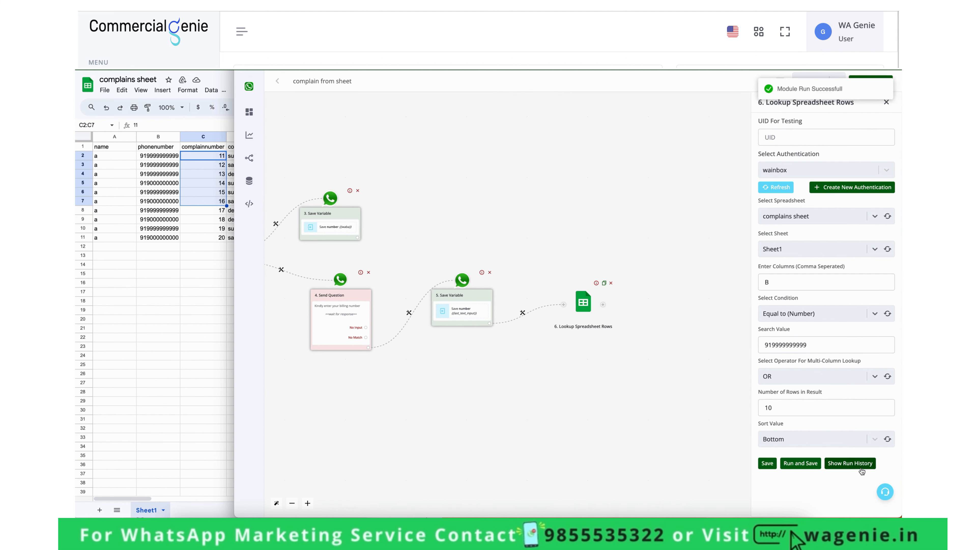
- Expand the captured output, its response and the data entries to examine the rows returned by the test run
left_click(593, 422)
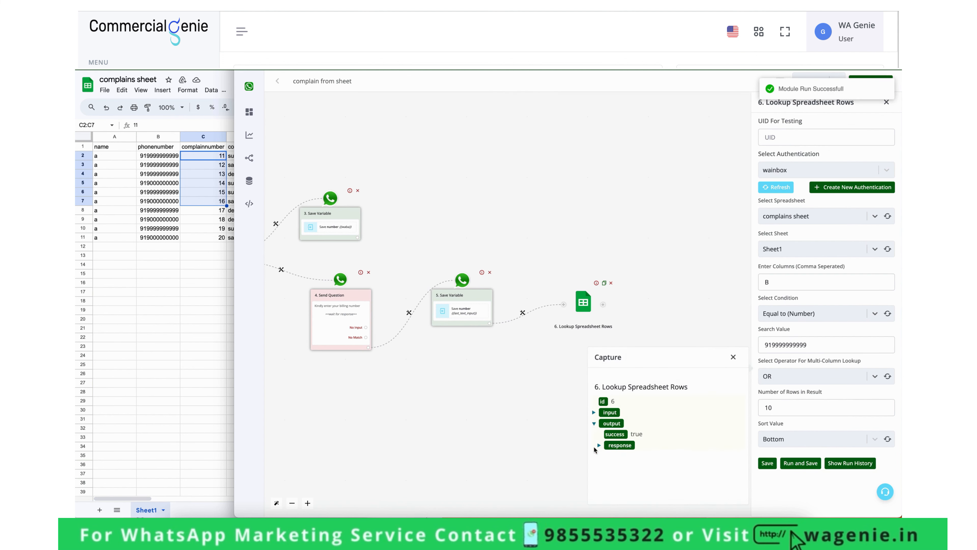
left_click(598, 445)
scroll(645, 489, "down", 1)
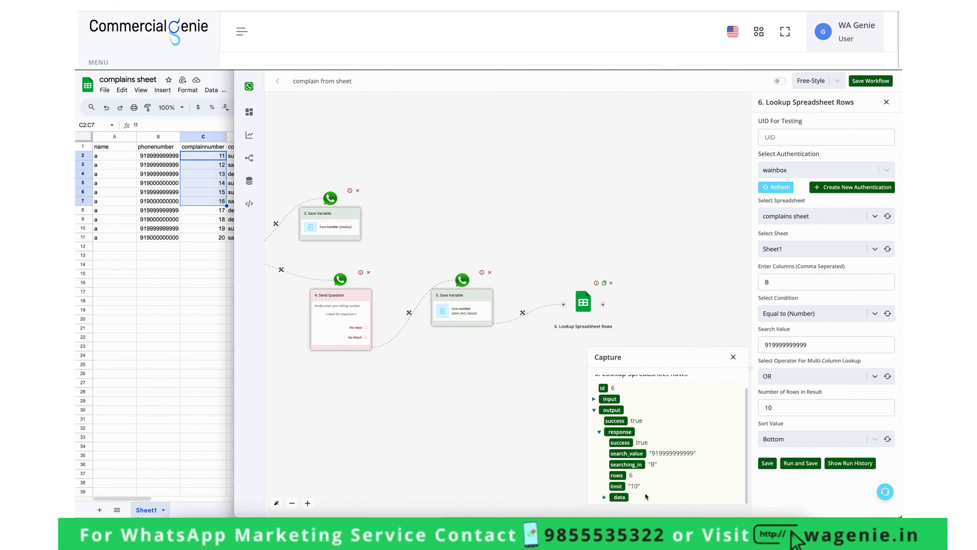
left_click(604, 497)
scroll(636, 441, "down", 3)
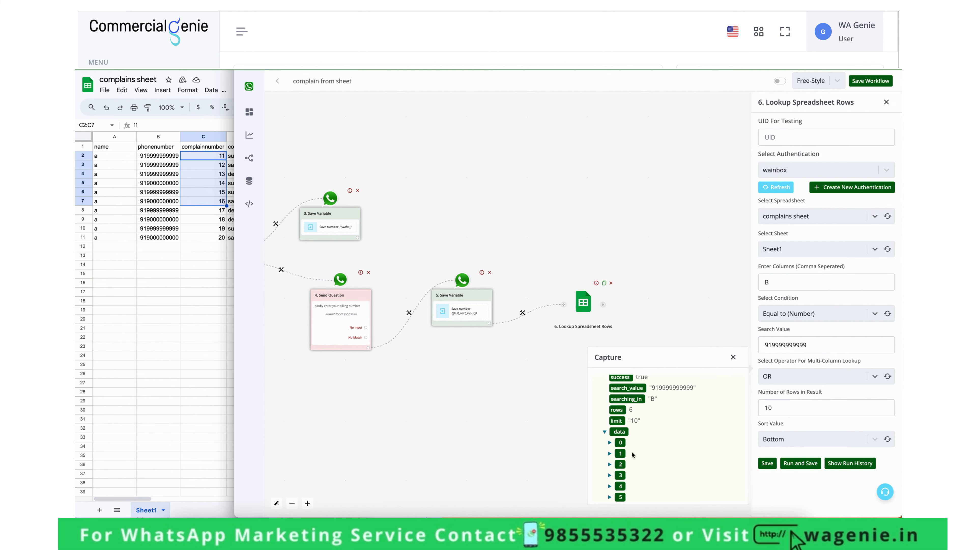
- Replace the sample search value with the mapped {{BTF.number}} field and save the Lookup Spreadsheet Rows action
double_click(788, 345)
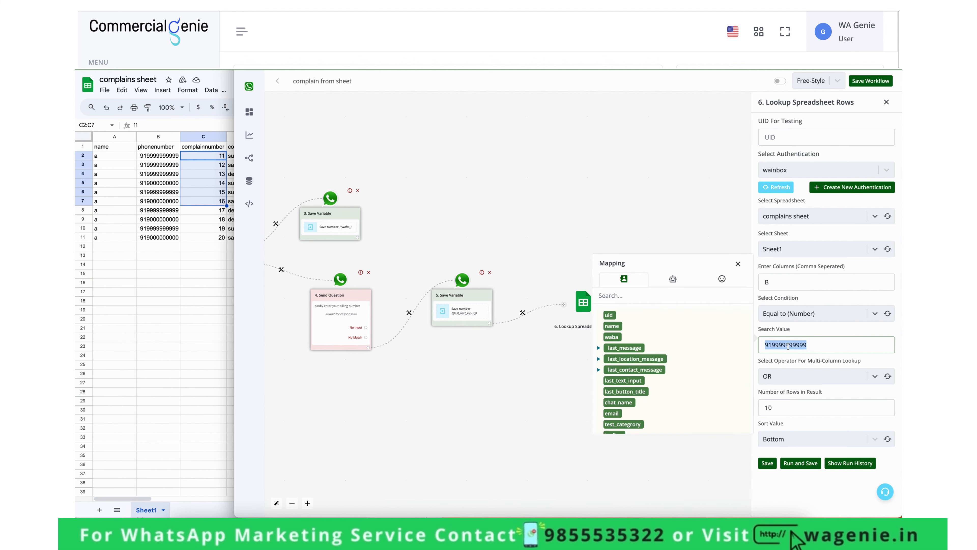
key("BackSpace")
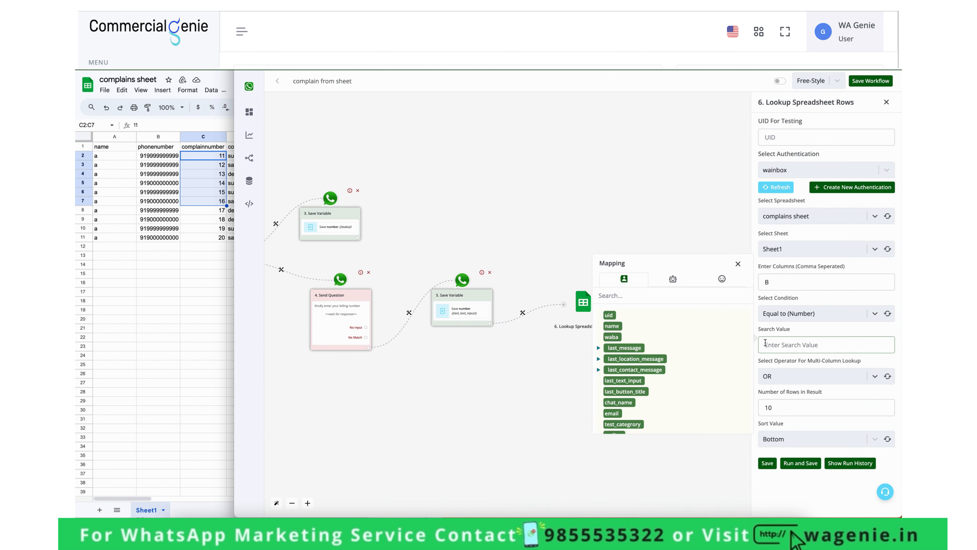
left_click(673, 279)
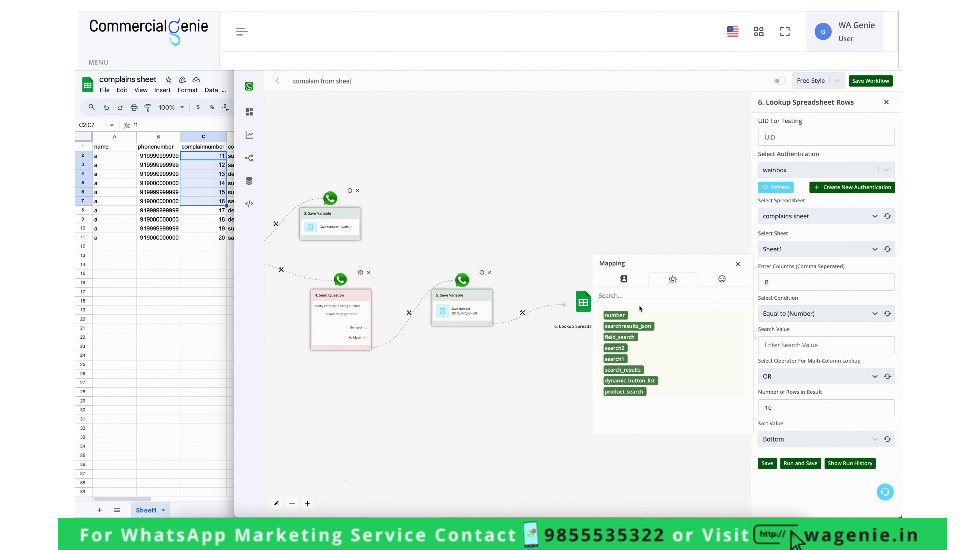
left_click(615, 314)
double_click(819, 343)
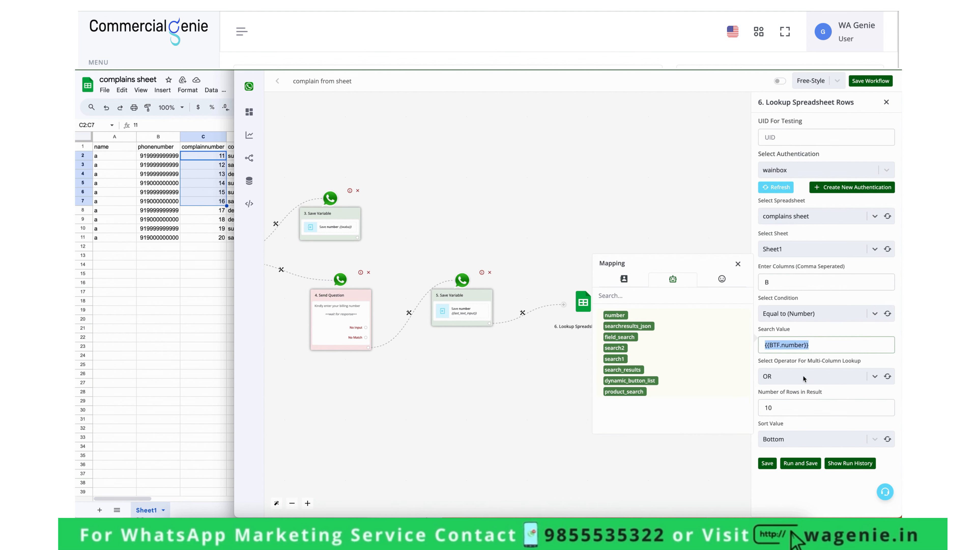
left_click(768, 463)
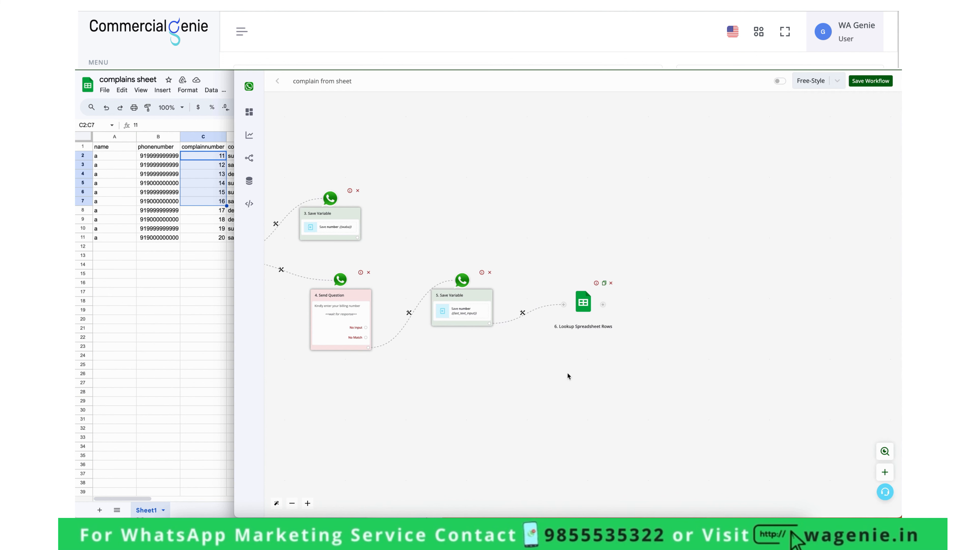
- Add a Save Variable action connected after the Lookup Spreadsheet Rows step
left_click(603, 305)
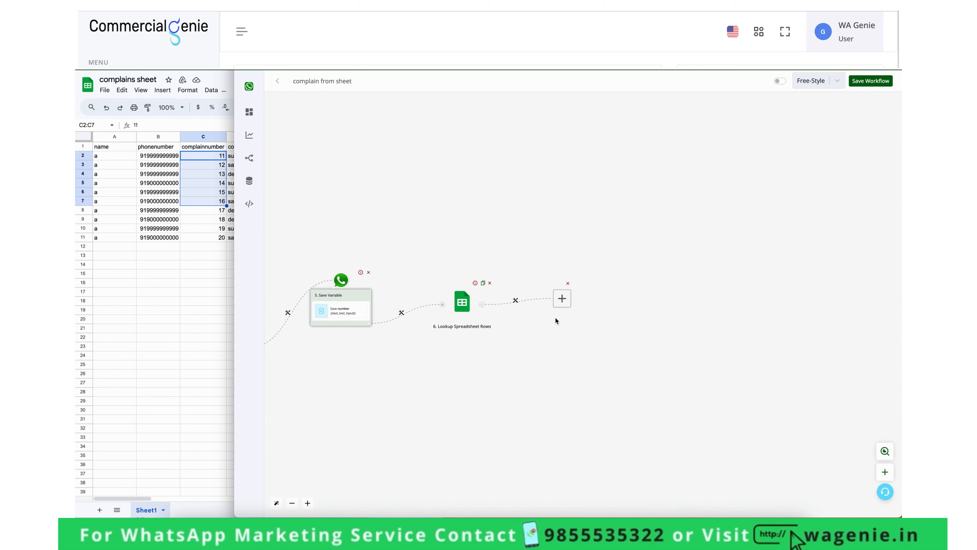
left_click(561, 304)
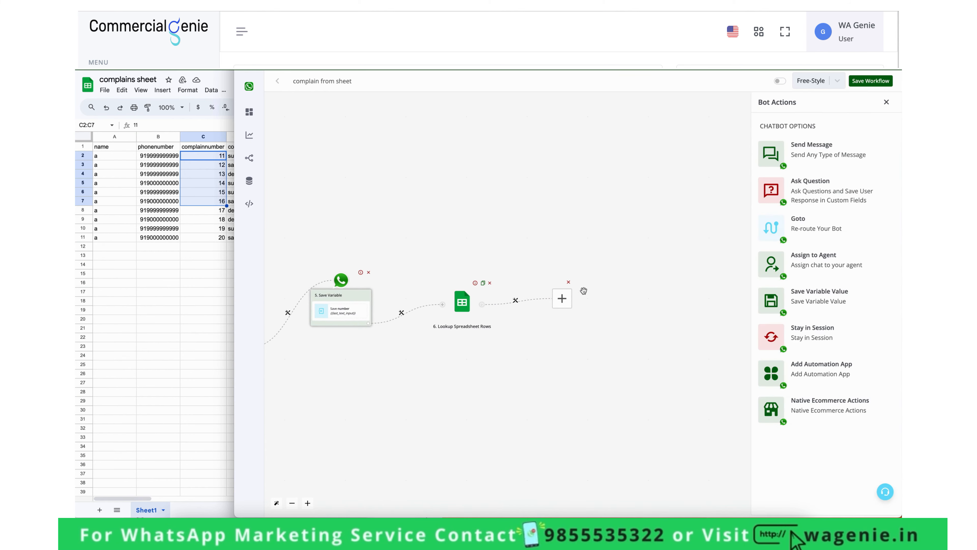
left_click(821, 303)
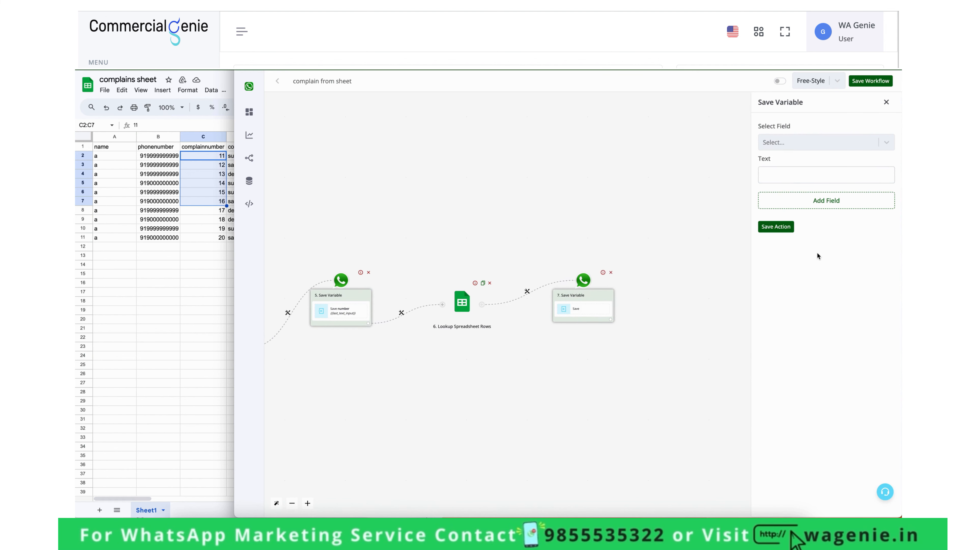
- Look through the selectable fields and check the types of search1 and search2 in the bot fields list
left_click(813, 143)
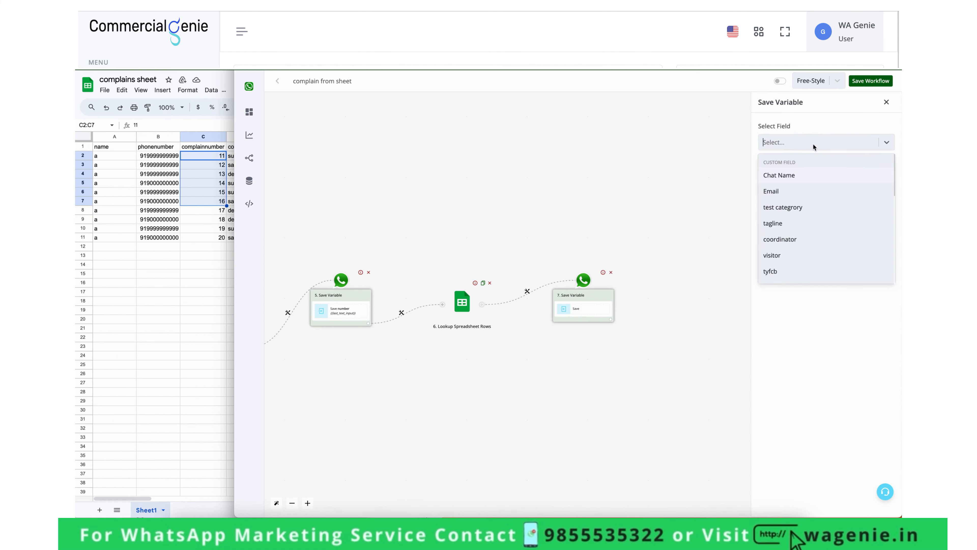
left_click(813, 144)
left_click(809, 170)
left_click(807, 142)
scroll(801, 226, "down", 2)
scroll(801, 226, "down", 2)
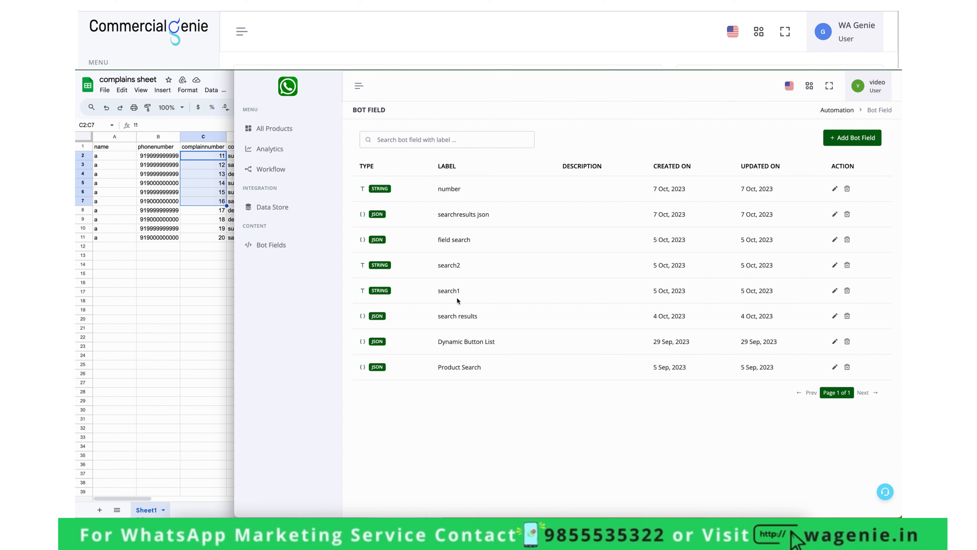
left_click_drag(461, 294, 438, 266)
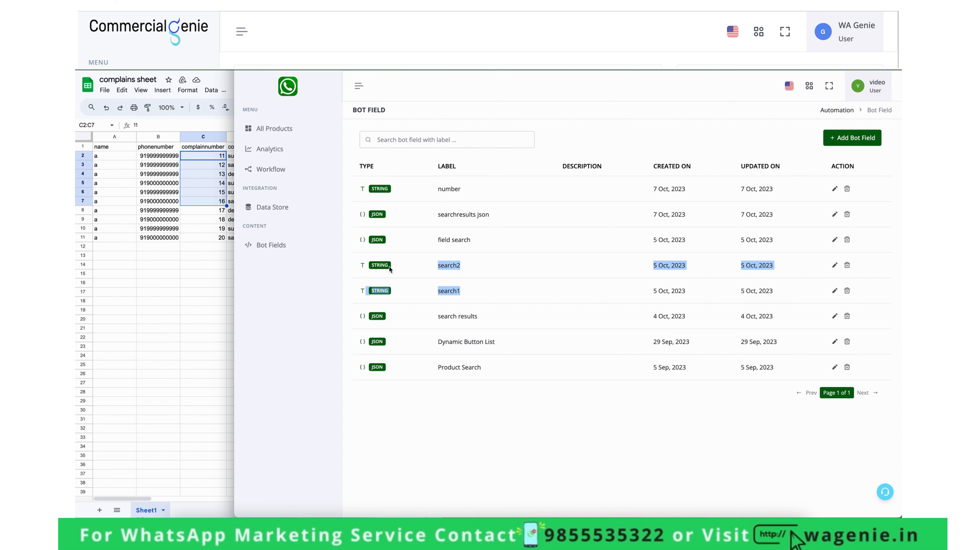
double_click(382, 262)
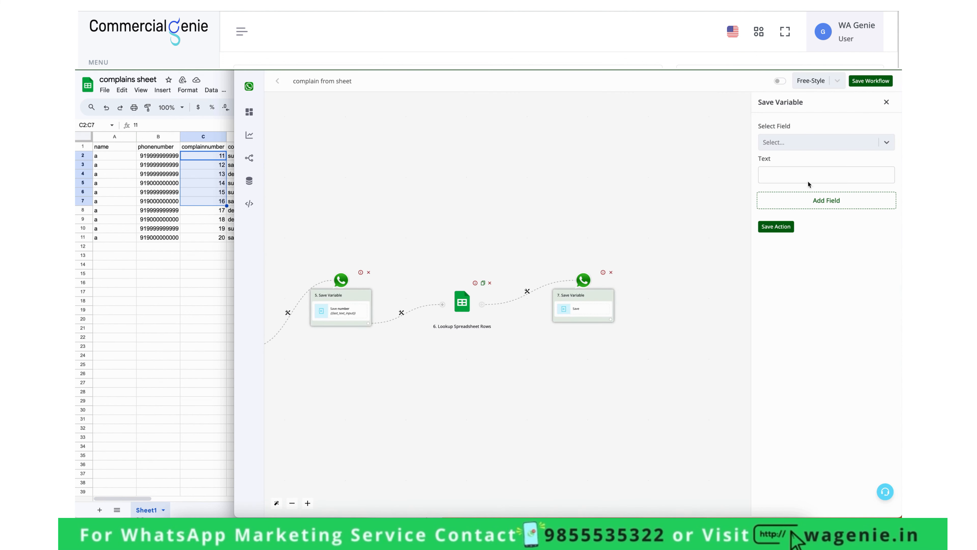
- Choose search1 as the field in the Save Variable action and map its text to the lookup's rows value, {{6.rows}}
left_click(814, 145)
scroll(809, 257, "down", 5)
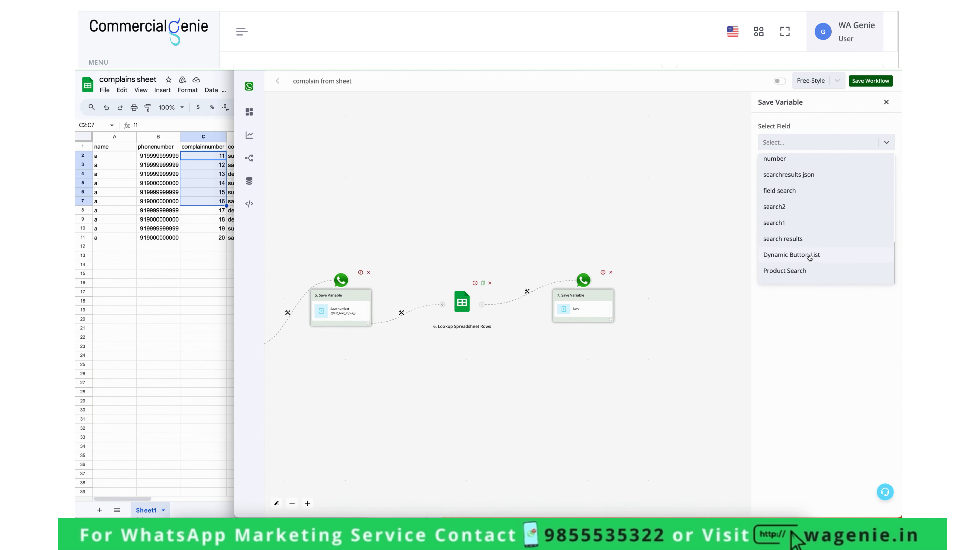
left_click(792, 222)
left_click(804, 173)
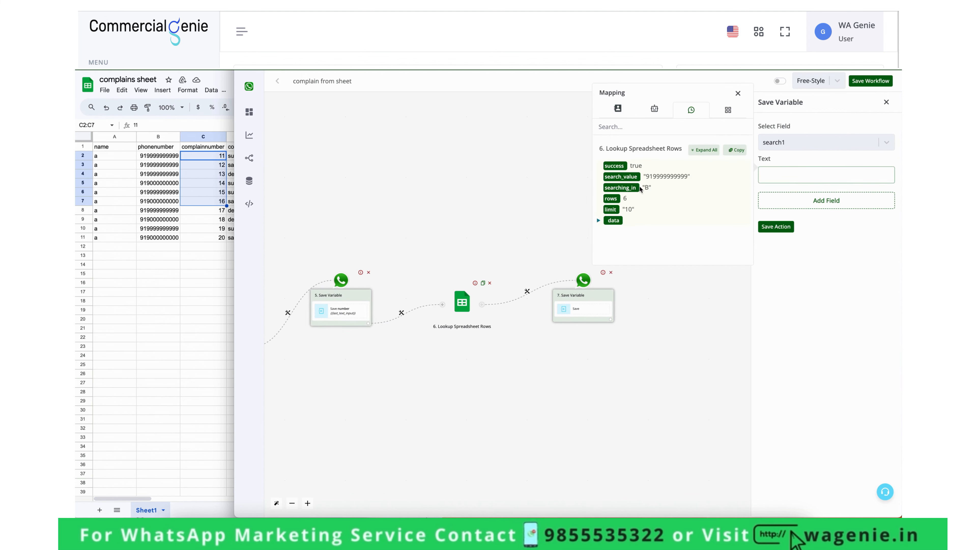
left_click(704, 150)
left_click(609, 198)
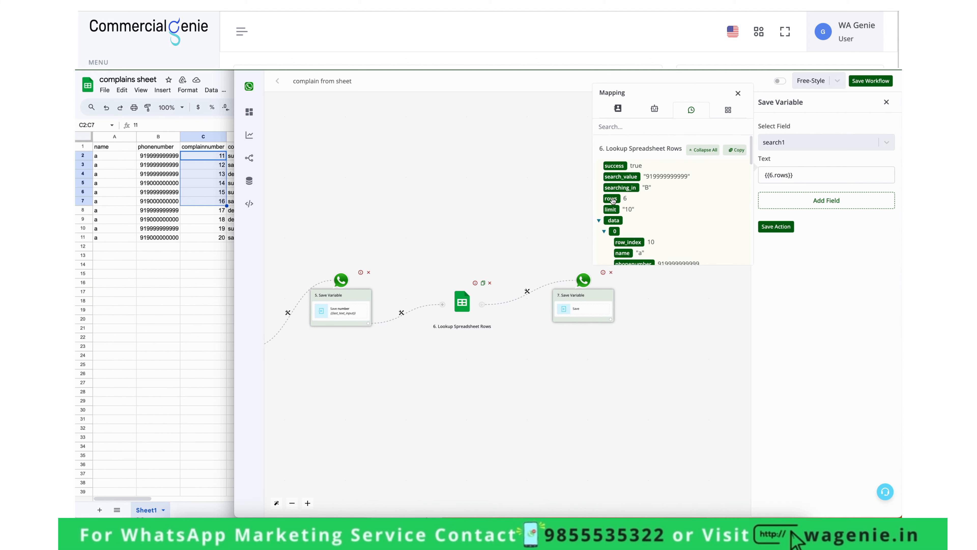
- Add a second field entry to the Save Variable action below search1
left_click(839, 208)
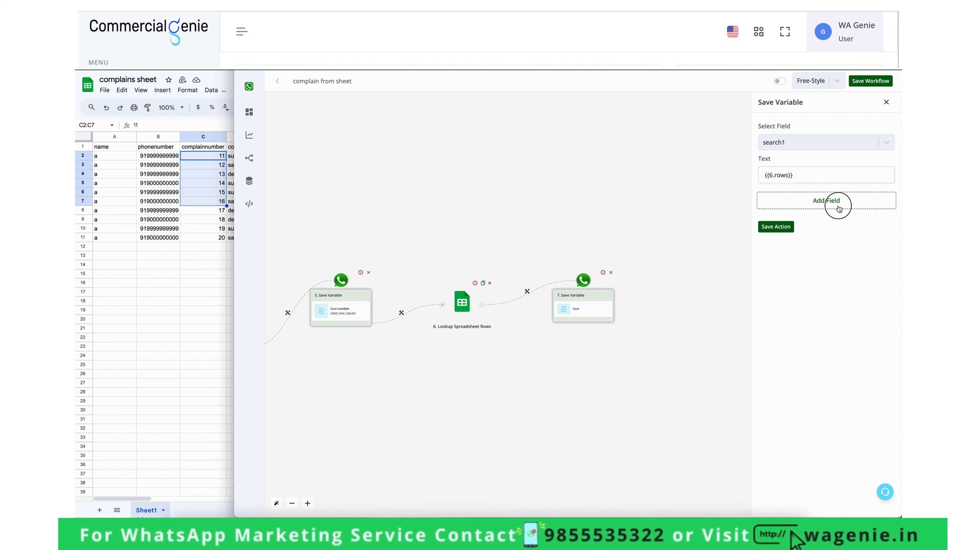
left_click(829, 200)
left_click(829, 208)
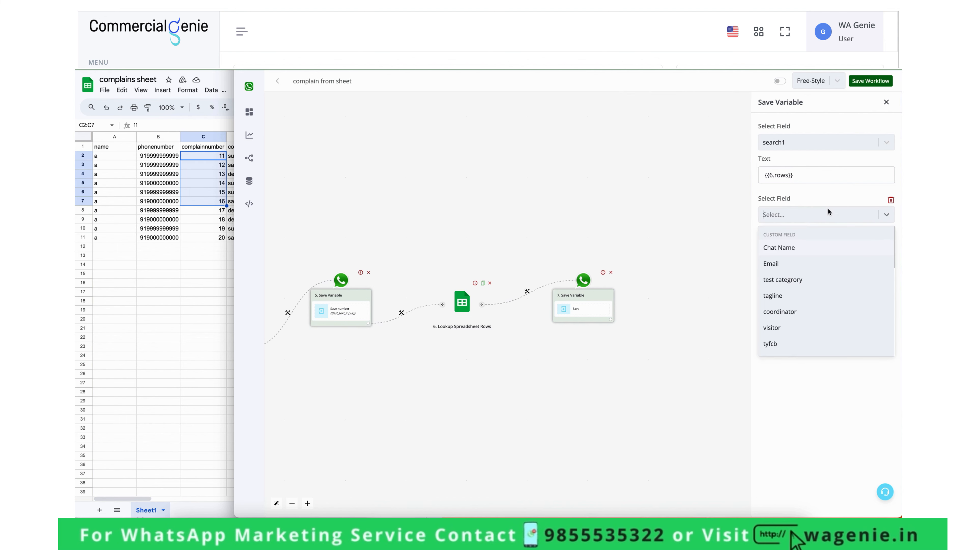
left_click(803, 201)
- Expand the Lookup Spreadsheet Rows output in the second entry's mapping and examine all returned data rows
left_click(802, 247)
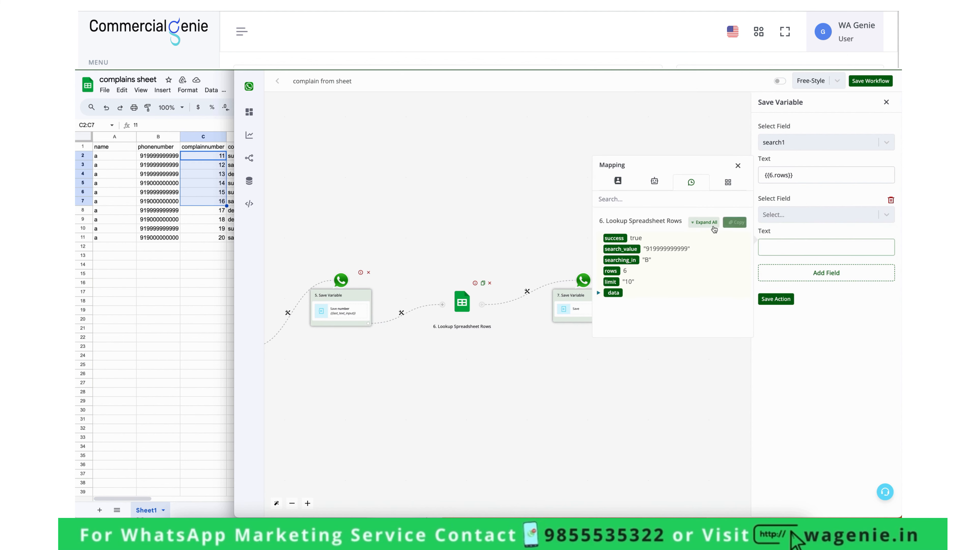
left_click(702, 223)
scroll(675, 296, "down", 3)
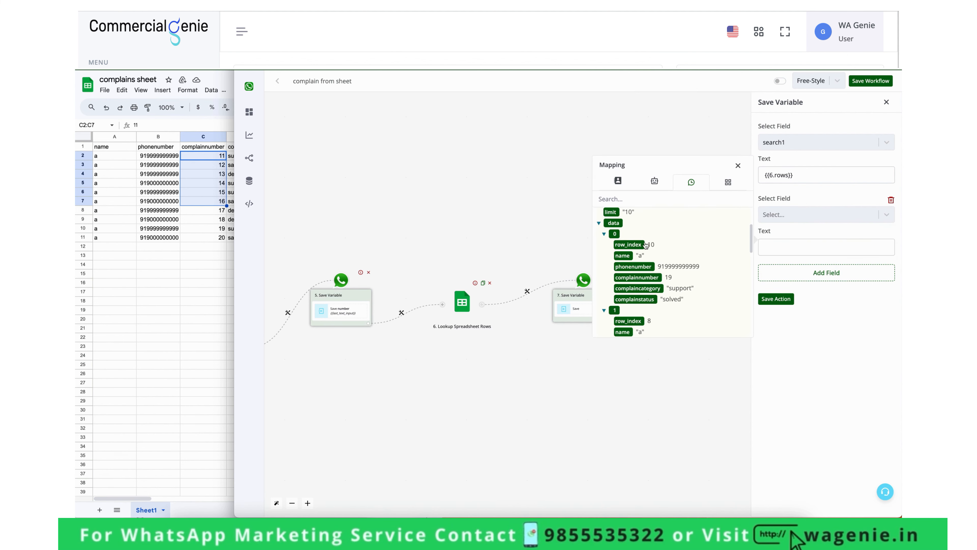
scroll(642, 285, "down", 2)
scroll(641, 284, "down", 4)
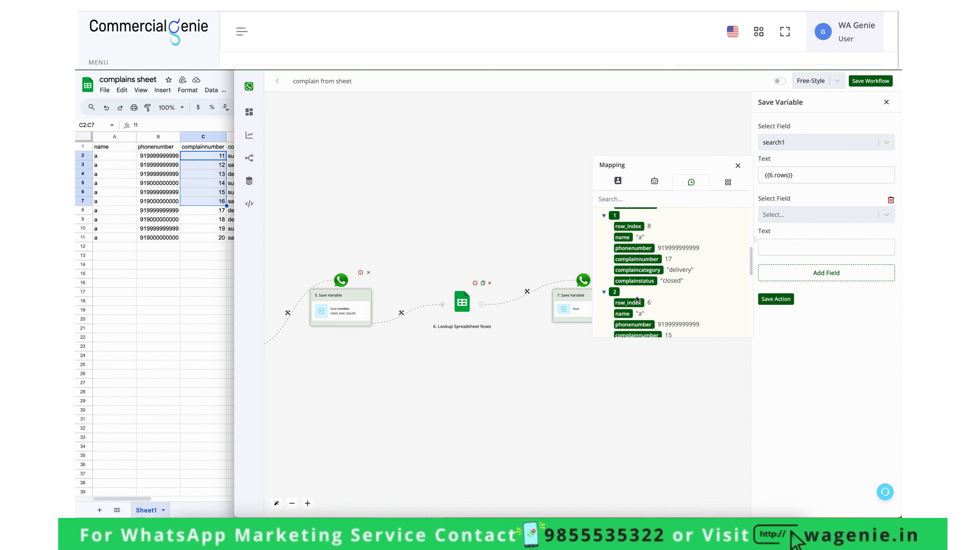
scroll(637, 266, "down", 8)
scroll(636, 258, "up", 15)
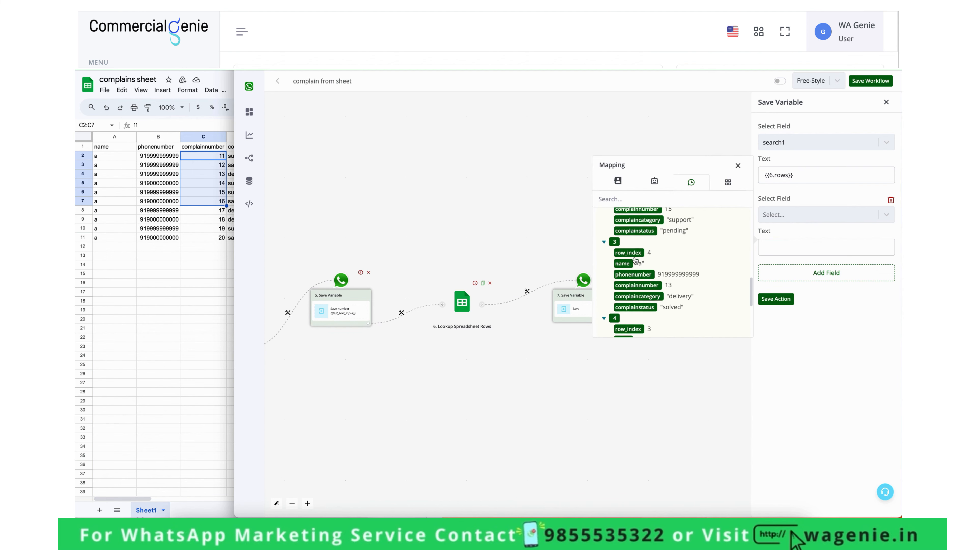
scroll(636, 260, "up", 3)
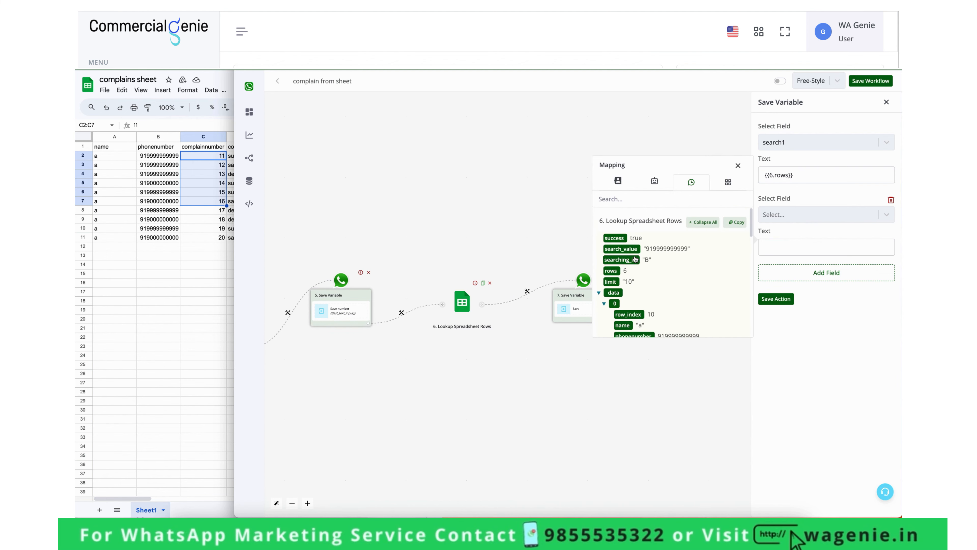
- Check the second entry's field choices, then copy the whole Lookup Spreadsheet Rows output from its mapping
left_click(782, 213)
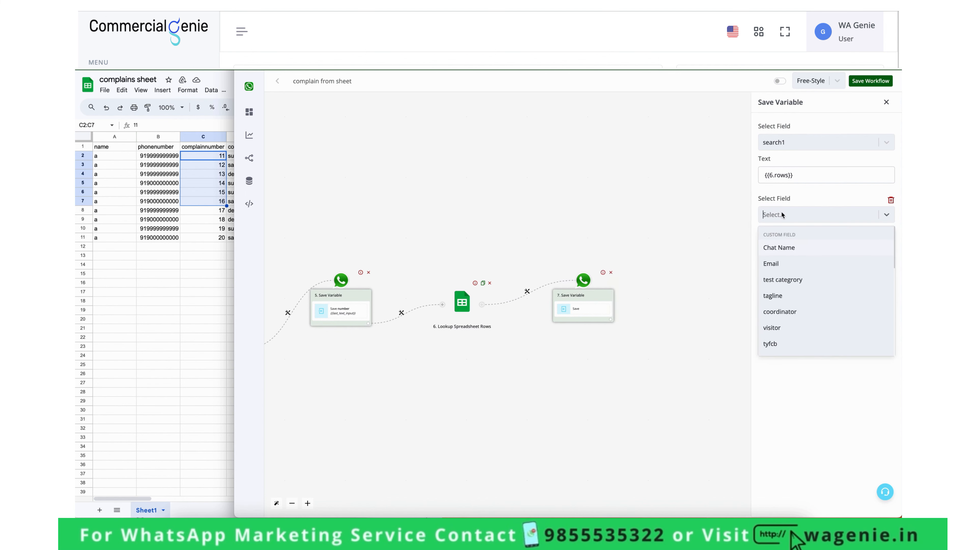
left_click(784, 220)
left_click(802, 212)
left_click(802, 213)
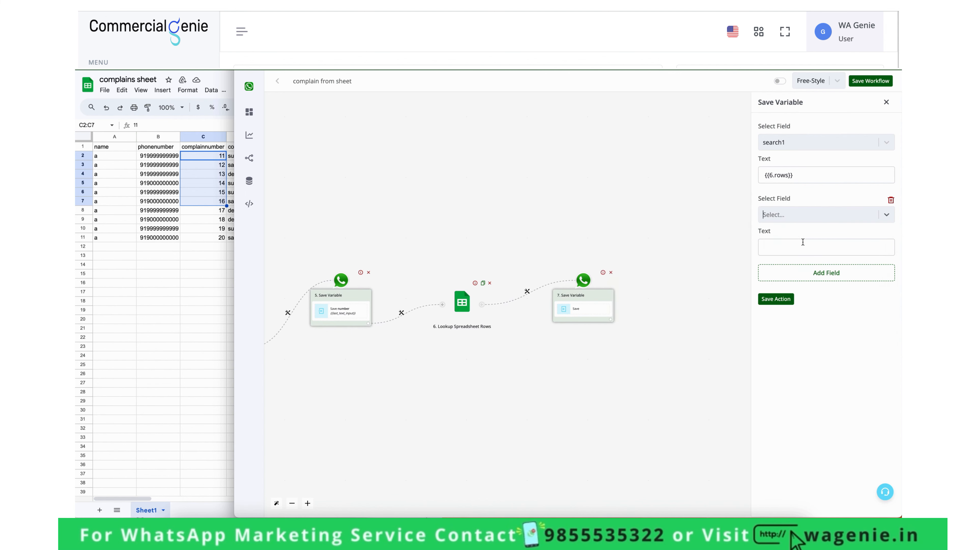
left_click(809, 249)
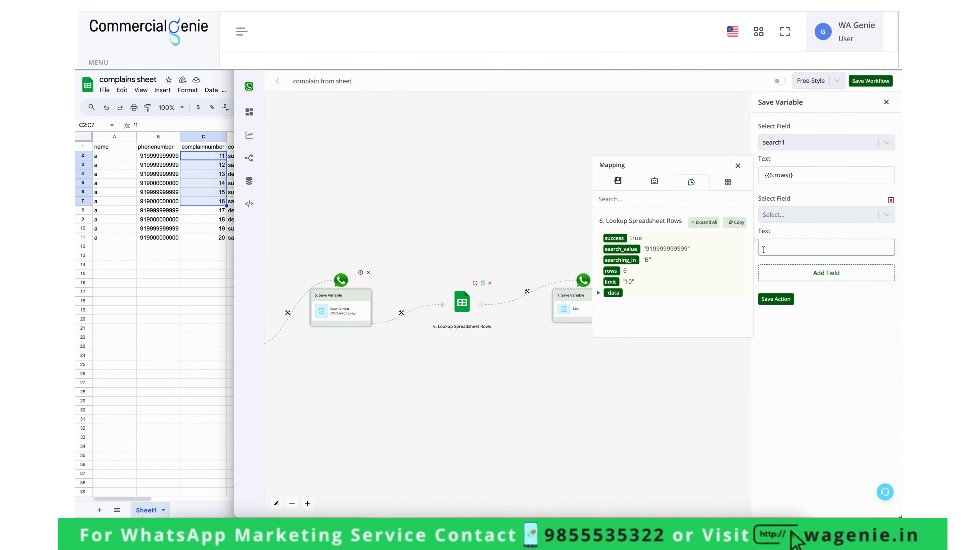
left_click(740, 226)
left_click(743, 225)
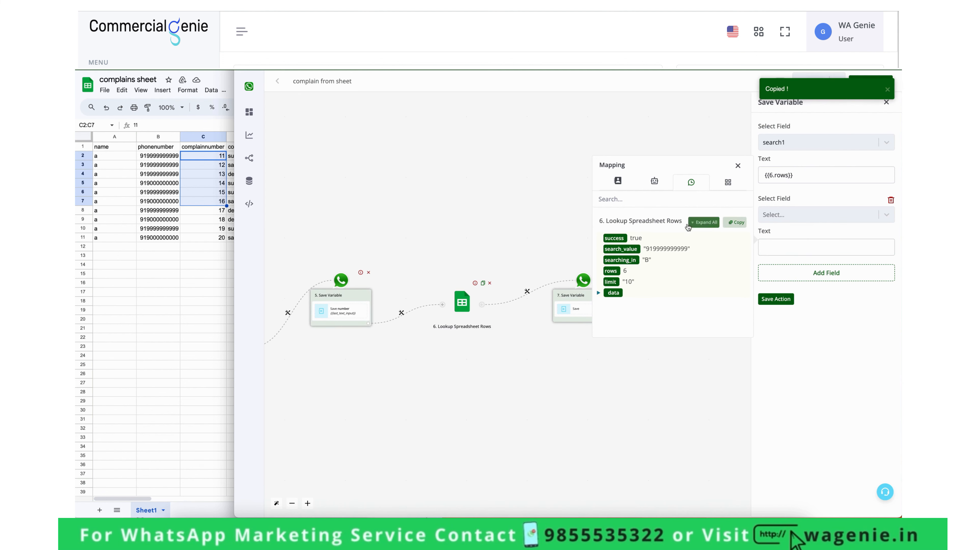
left_click(744, 226)
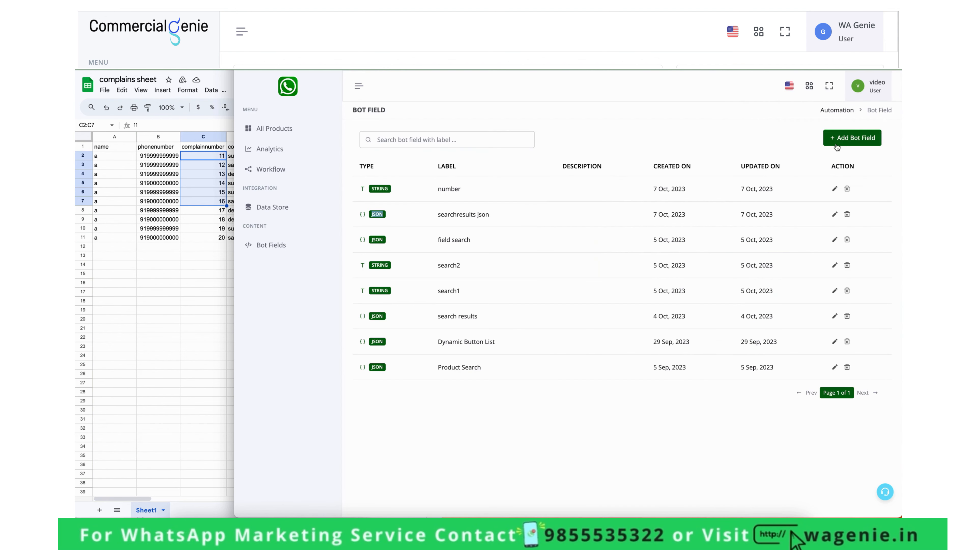
- Start a new bot field of type JSON with the label complainssearch
left_click(837, 147)
left_click(598, 281)
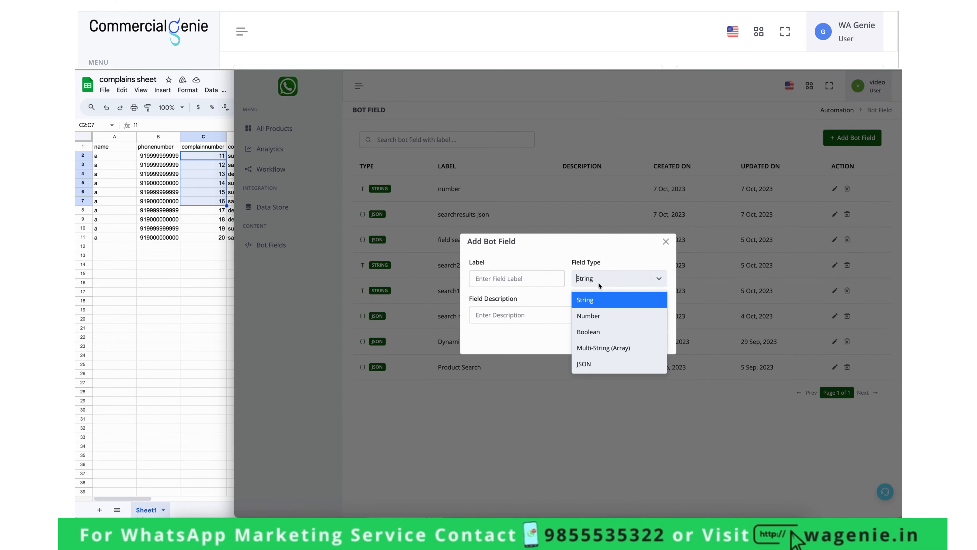
left_click(599, 363)
left_click(502, 234)
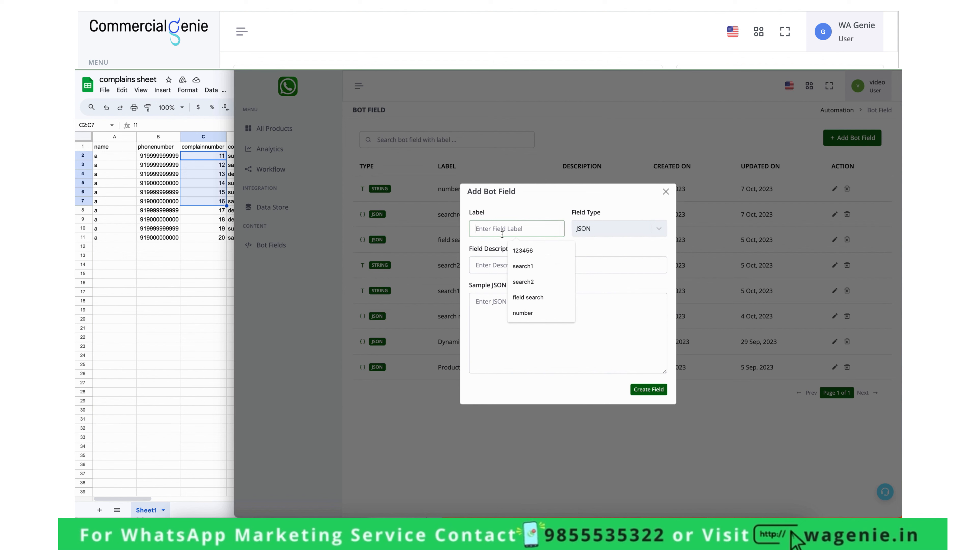
type("complains search")
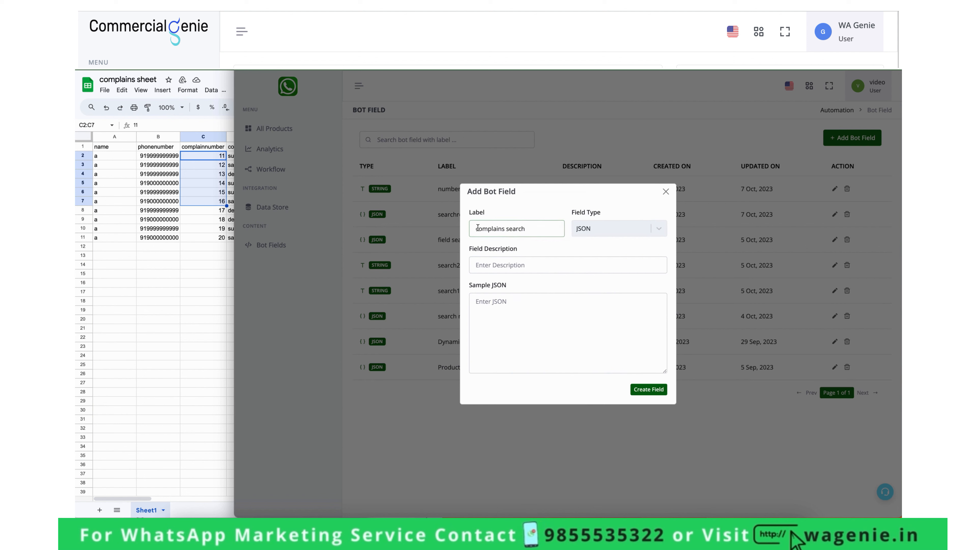
left_click(508, 227)
key("BackSpace")
- Paste the copied lookup output as the new bot field's sample JSON and look through it
left_click(549, 319)
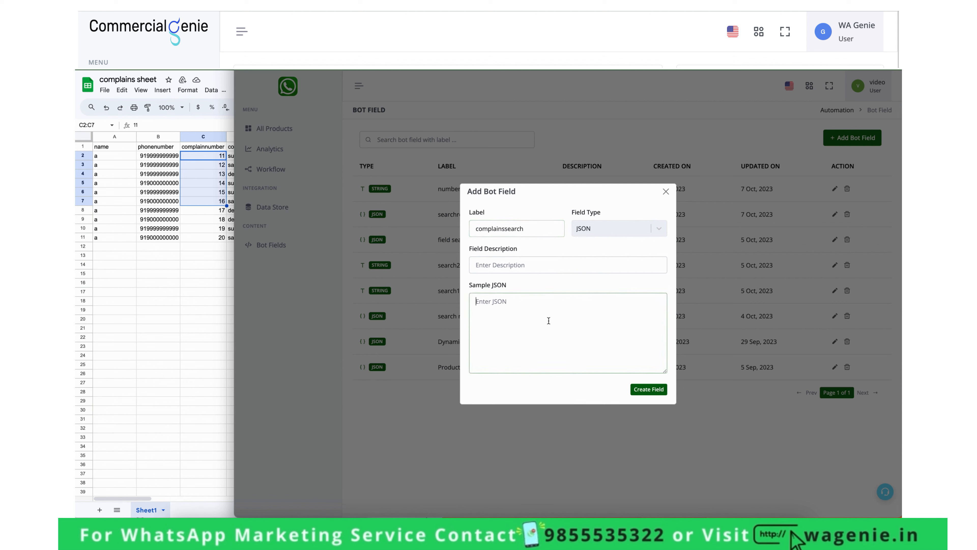
key("ctrl+v")
scroll(548, 319, "up", 10)
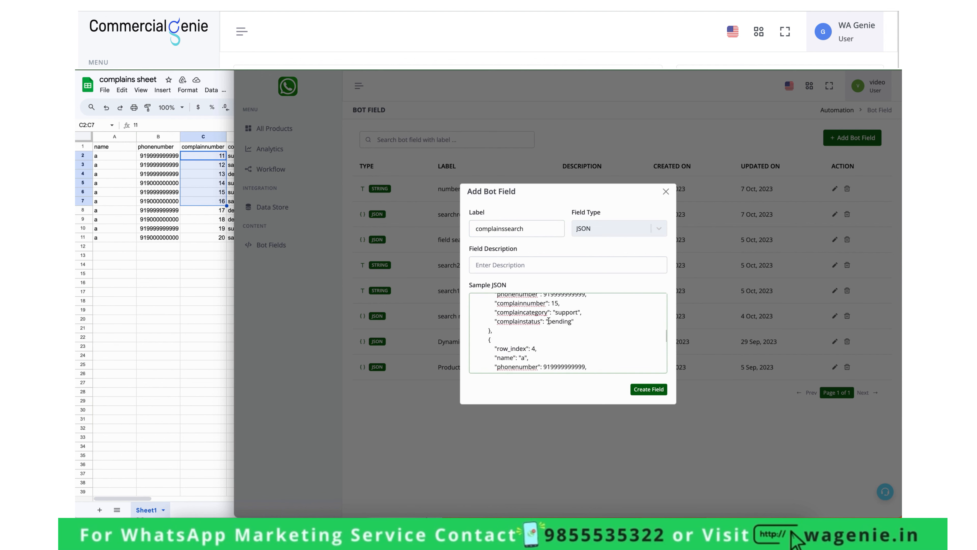
scroll(549, 318, "down", 10)
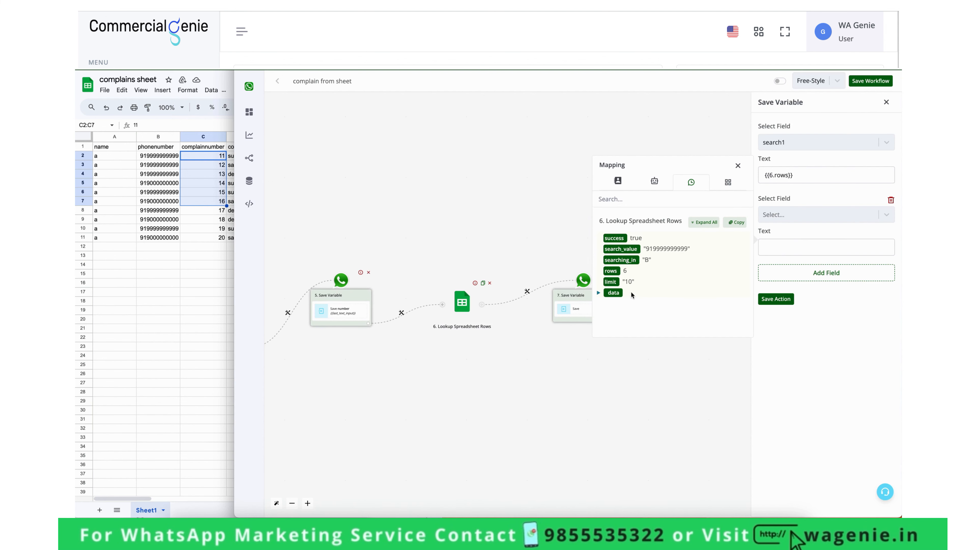
- Expand data and its entry 0 in the lookup mapping to examine how each row is structured
left_click(598, 292)
scroll(598, 296, "down", 1)
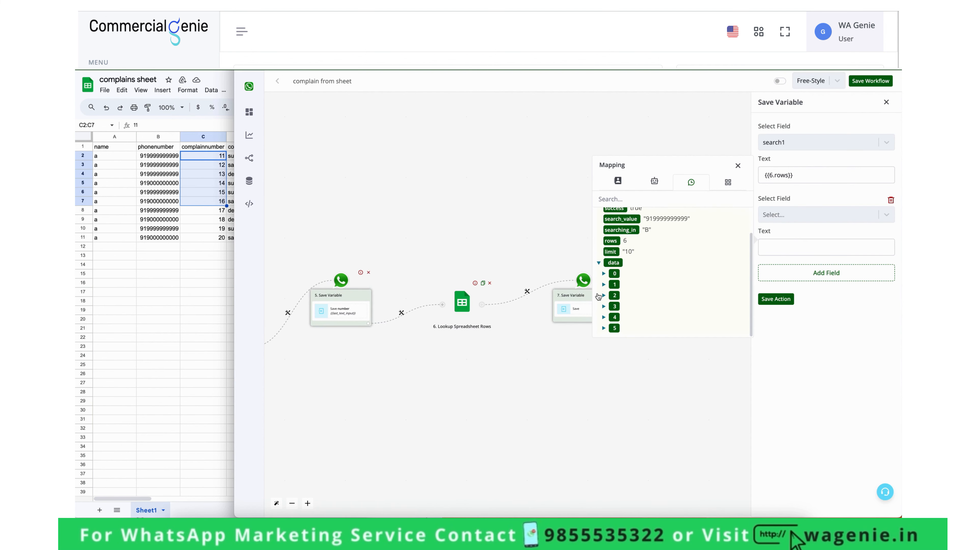
left_click(603, 273)
scroll(650, 325, "down", 1)
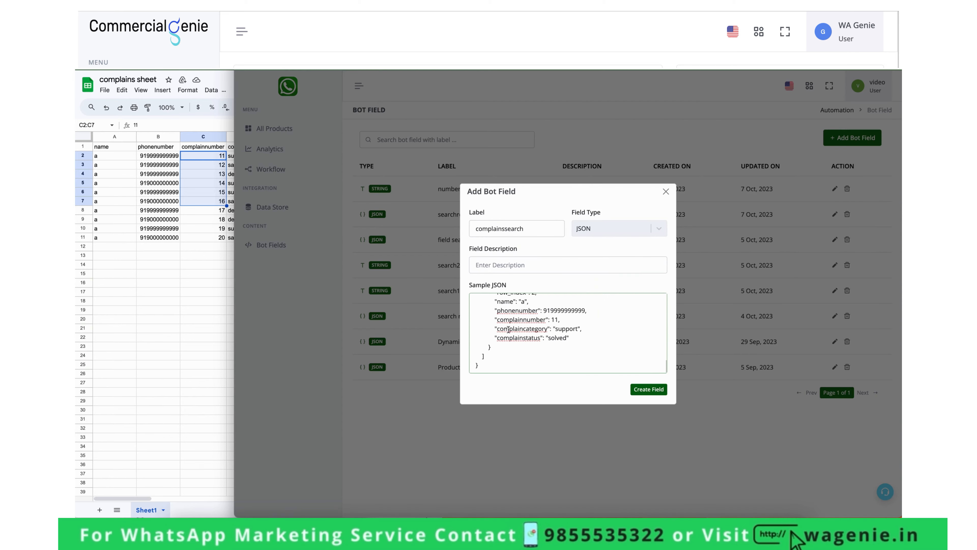
- Look through the pasted sample JSON and examine the first entry of its data list
scroll(508, 329, "up", 15)
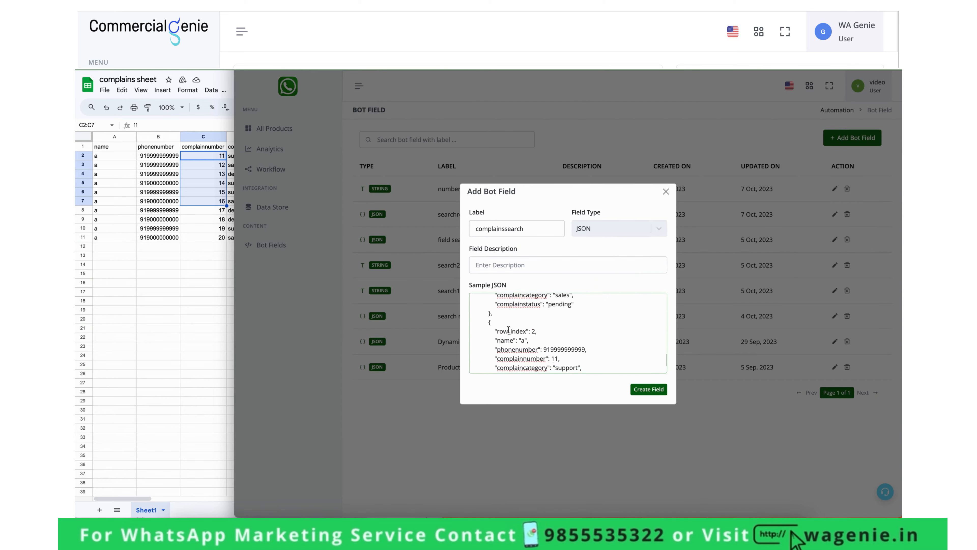
scroll(508, 329, "up", 2)
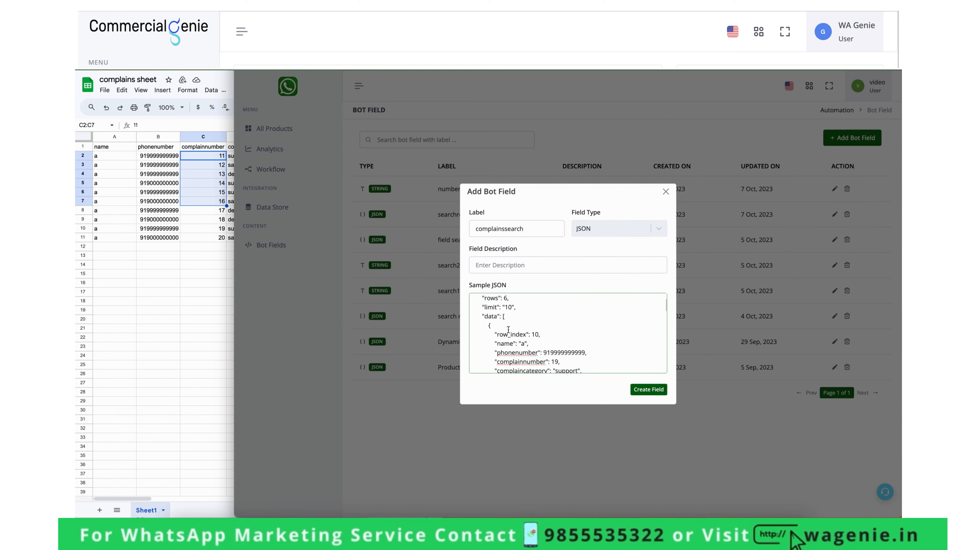
scroll(509, 328, "down", 3)
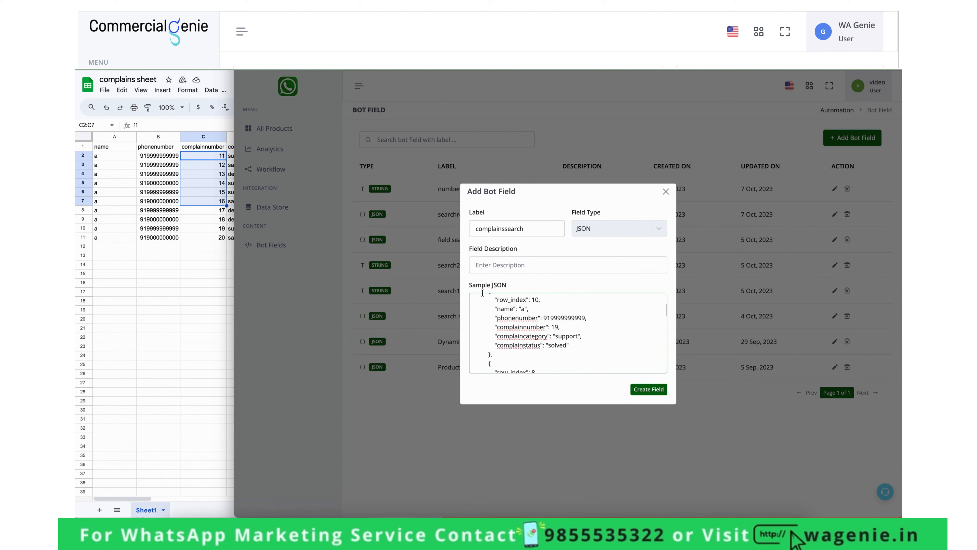
scroll(486, 296, "up", 1)
scroll(489, 302, "up", 2)
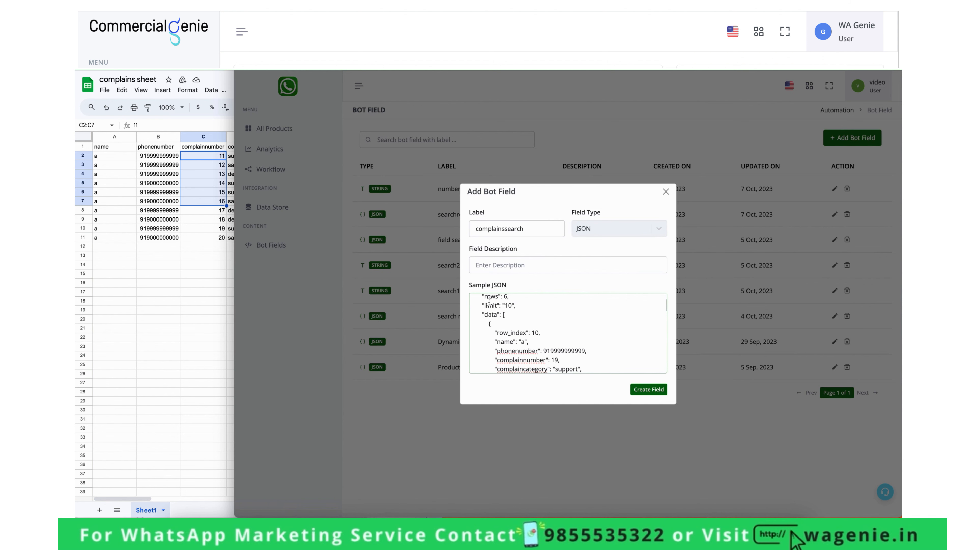
left_click_drag(488, 320, 488, 342)
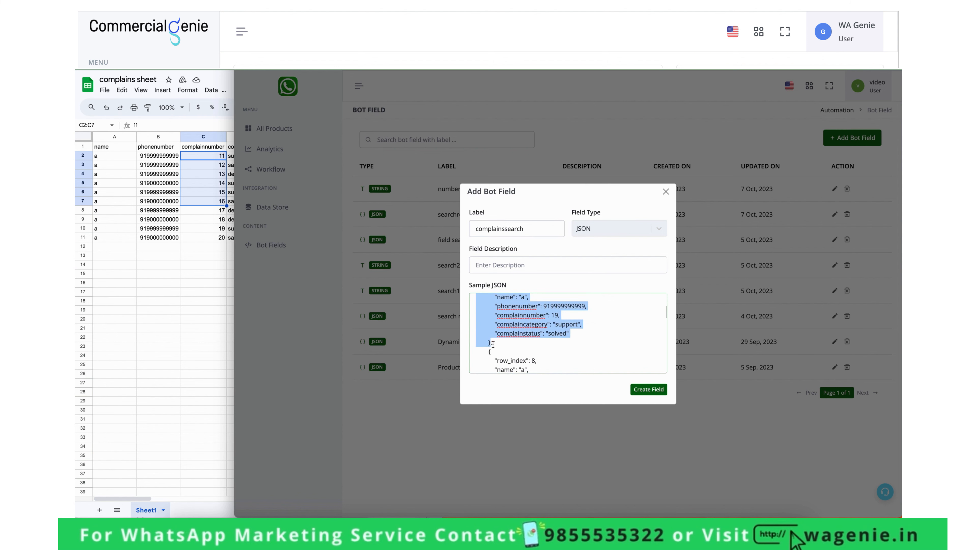
scroll(494, 331, "up", 3)
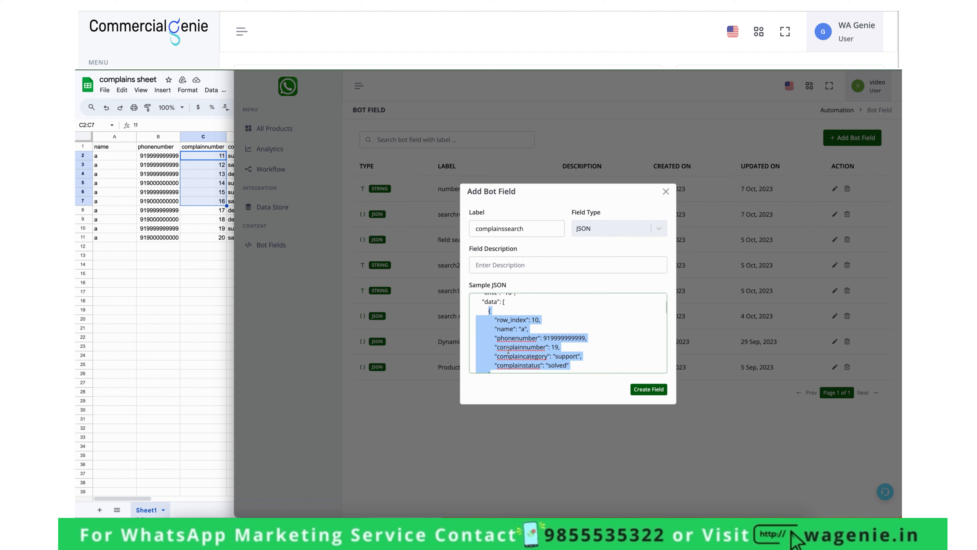
scroll(508, 350, "down", 2)
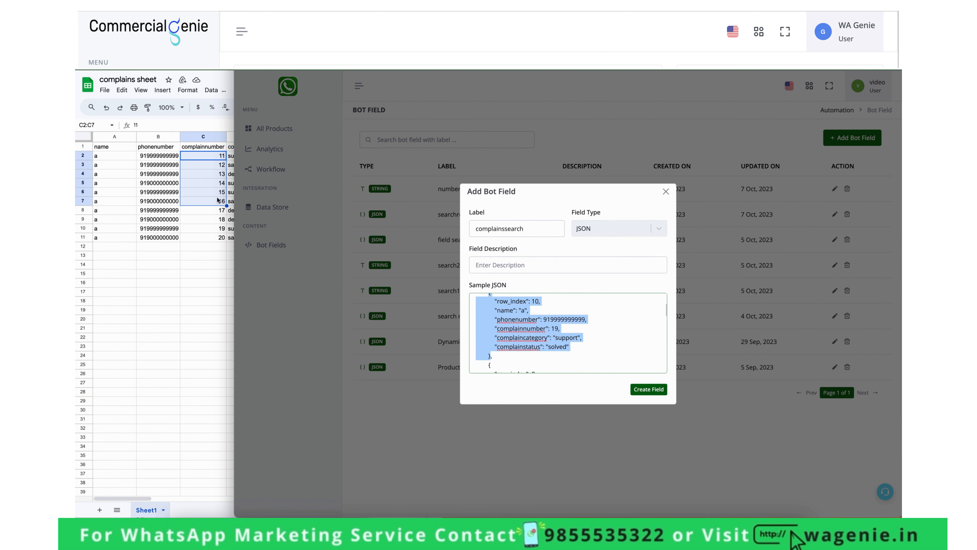
scroll(502, 328, "up", 2)
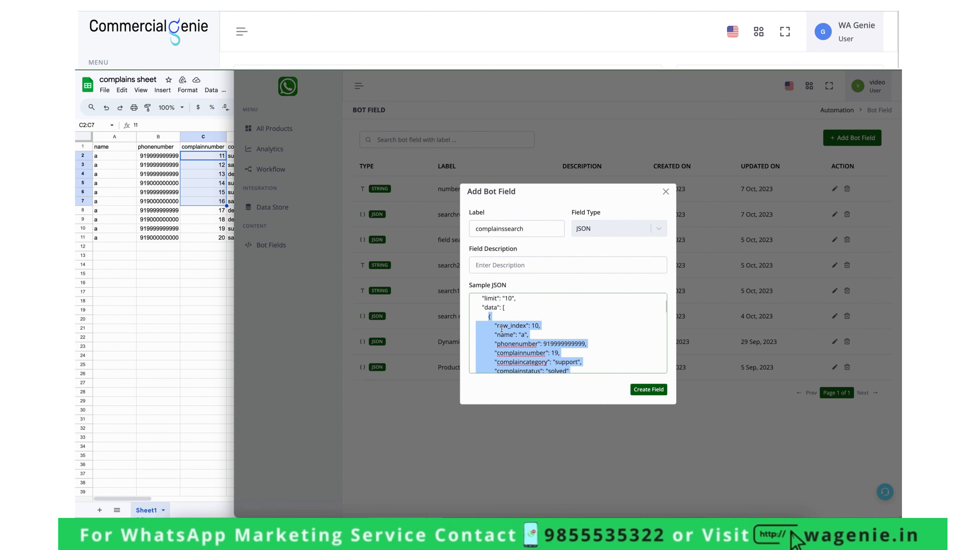
left_click(509, 332)
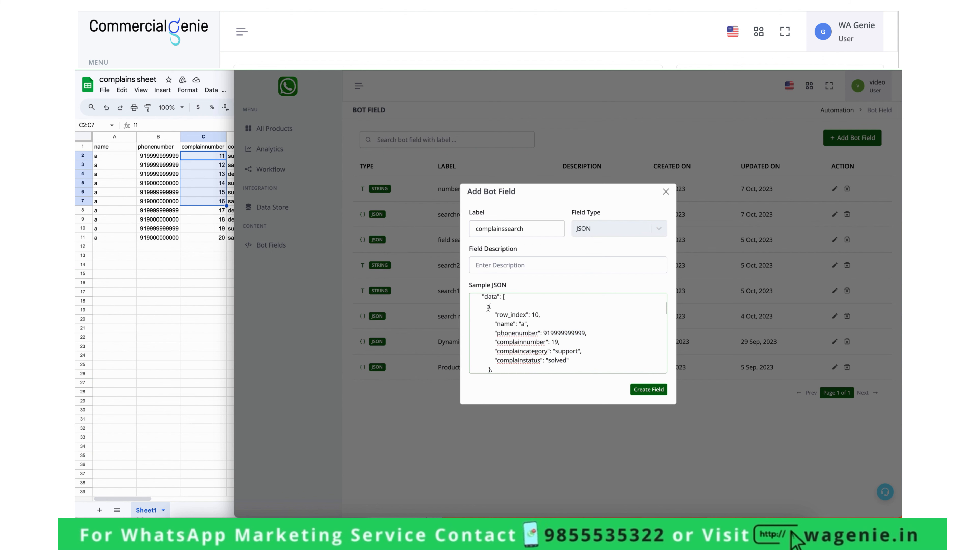
- Copy only the first data entry, including its braces, and replace the whole sample JSON with it
left_click_drag(488, 306, 488, 374)
left_click_drag(489, 333, 489, 324)
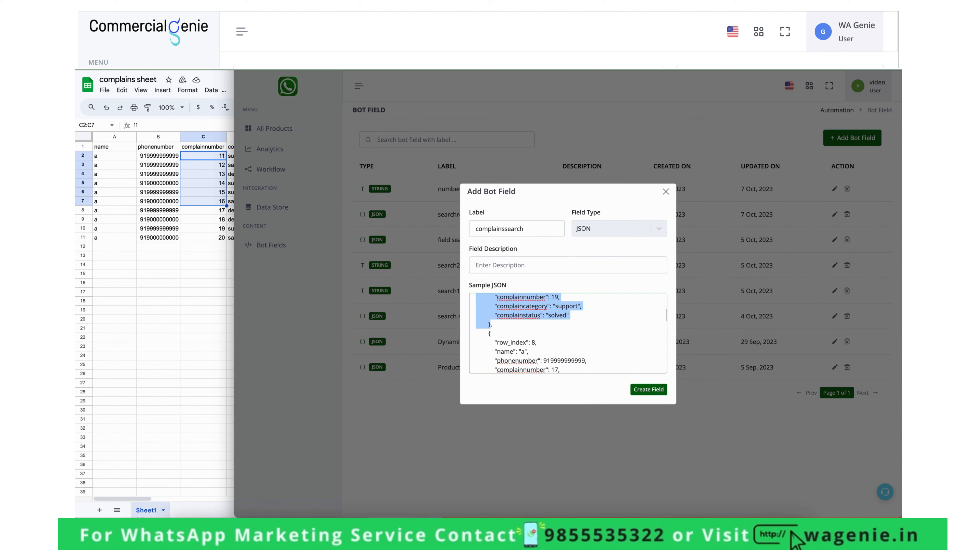
scroll(568, 333, "down", 2)
key("ctrl+a")
key("BackSpace")
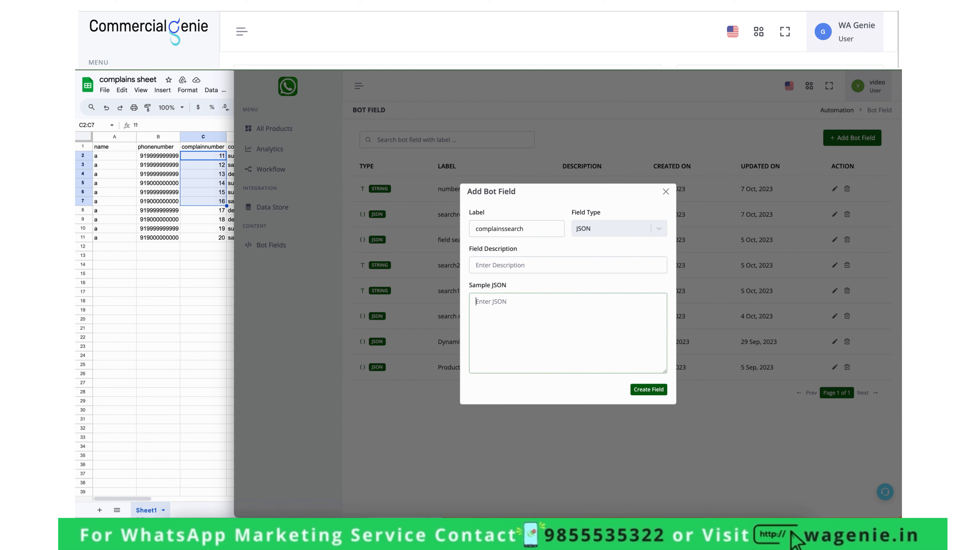
key("ctrl+v")
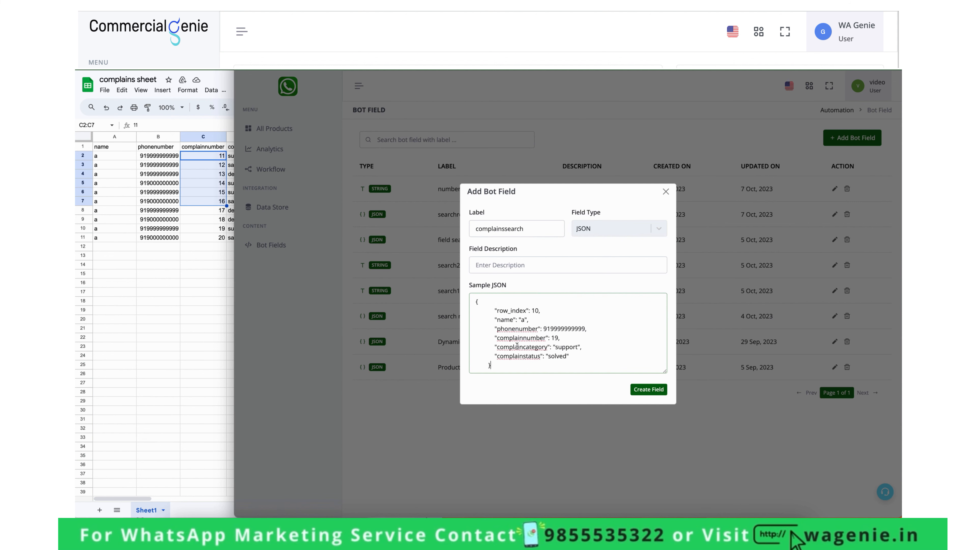
- Check the opening and closing braces of the sample JSON, then create the complainssearch bot field
left_click(487, 307)
double_click(477, 303)
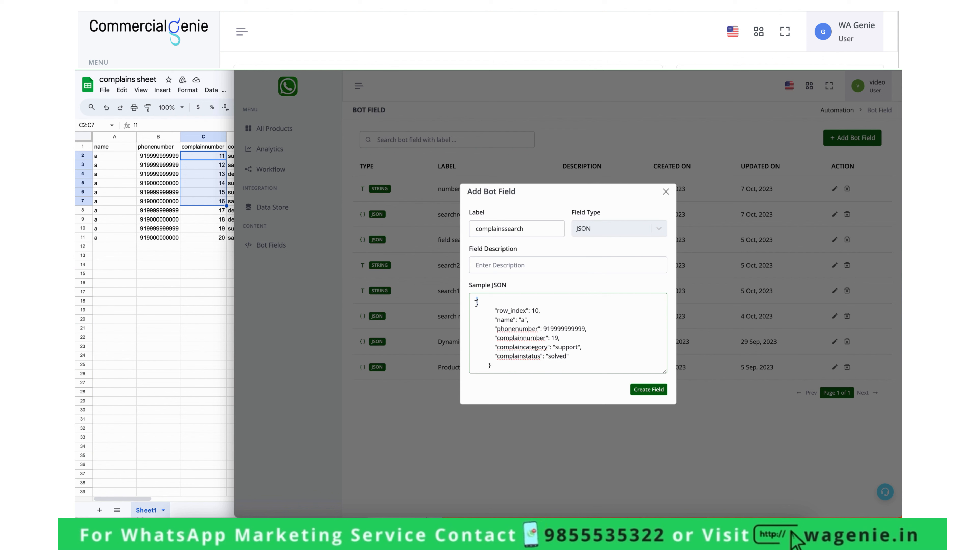
double_click(514, 370)
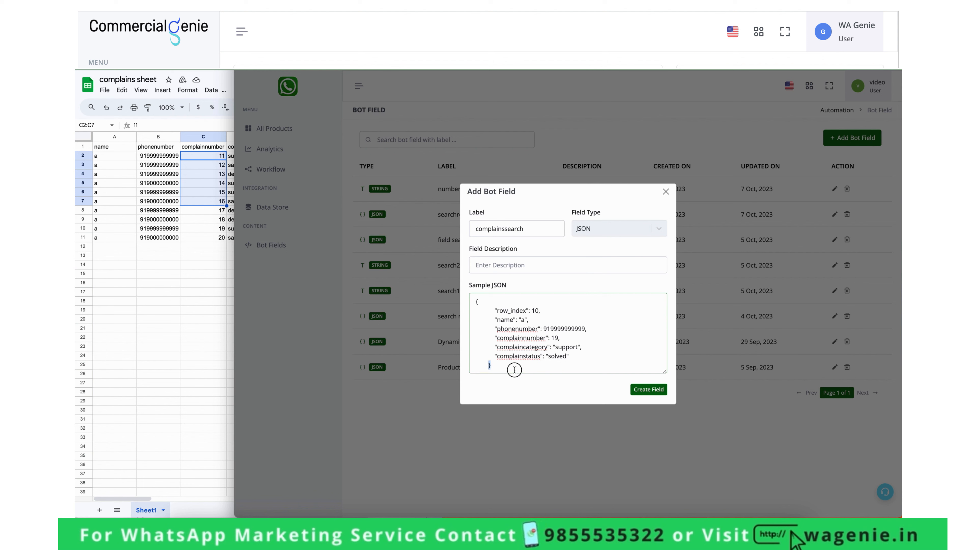
left_click(643, 391)
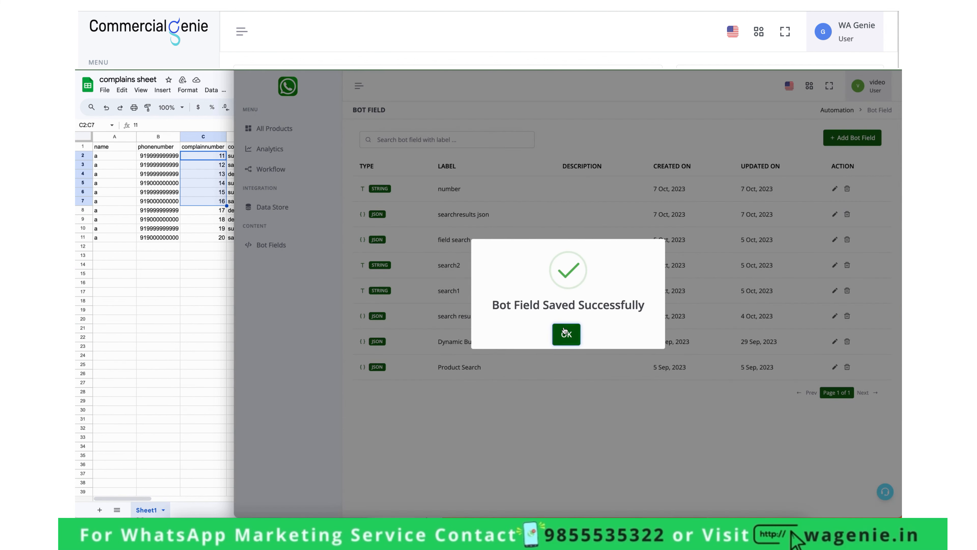
left_click(564, 331)
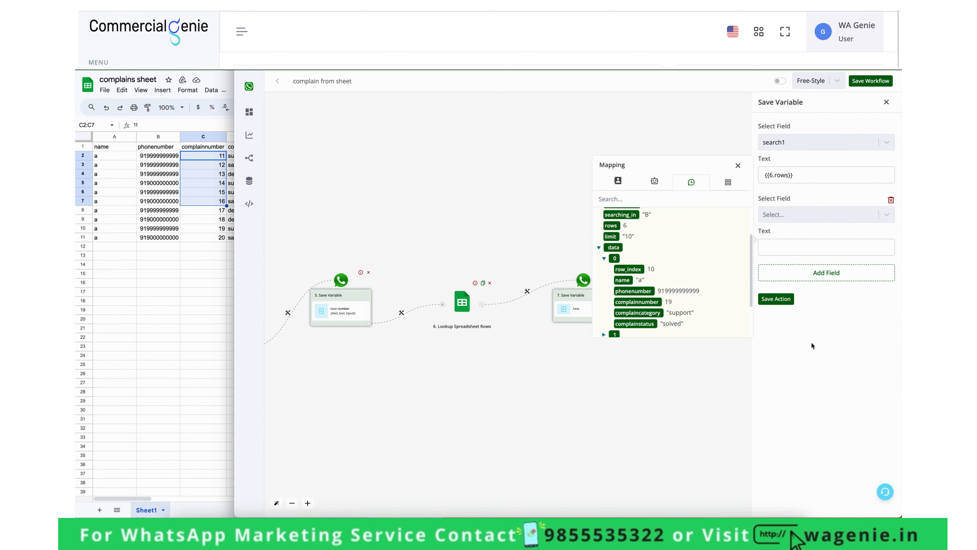
- Save the action and the workflow, then reopen the Save Variable block that follows Lookup Spreadsheet Rows
left_click(775, 298)
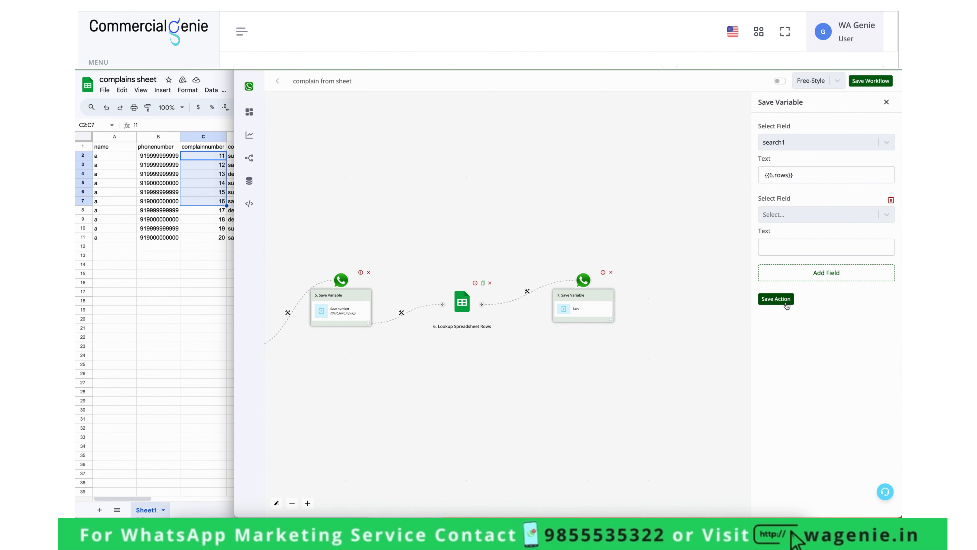
left_click(871, 83)
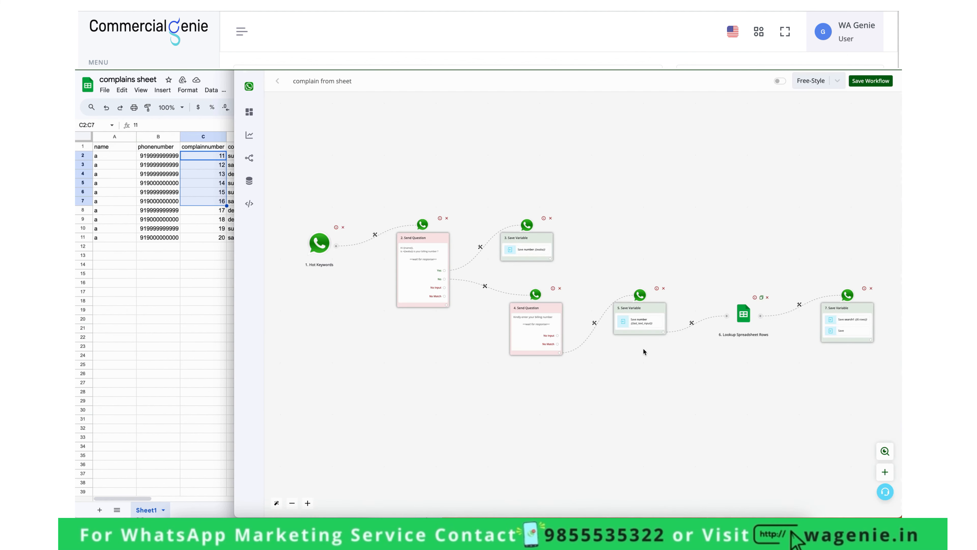
left_click_drag(756, 402, 586, 396)
left_click(687, 328)
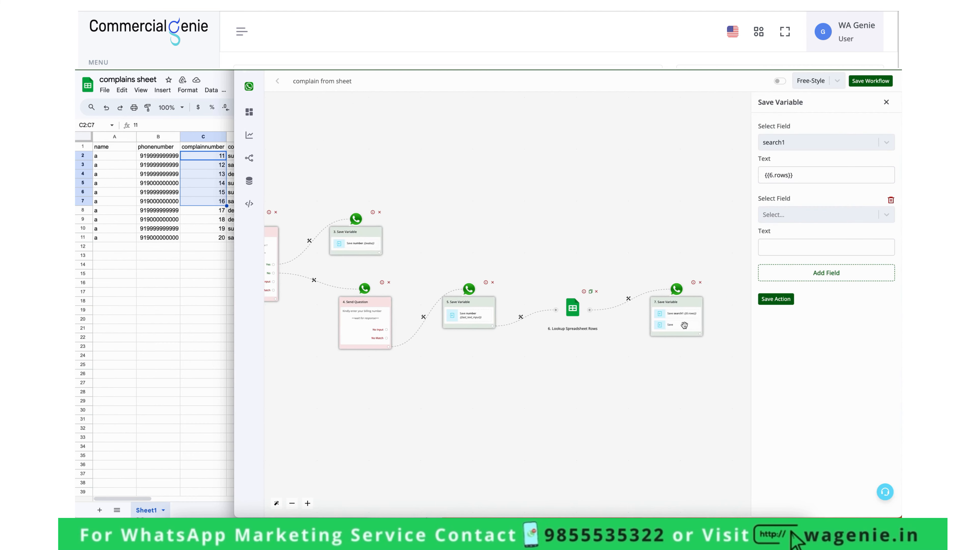
- Set the second entry to the complainssearch bot field and map its text to the lookup's data, {{6.data}}
left_click(806, 214)
scroll(802, 312, "down", 6)
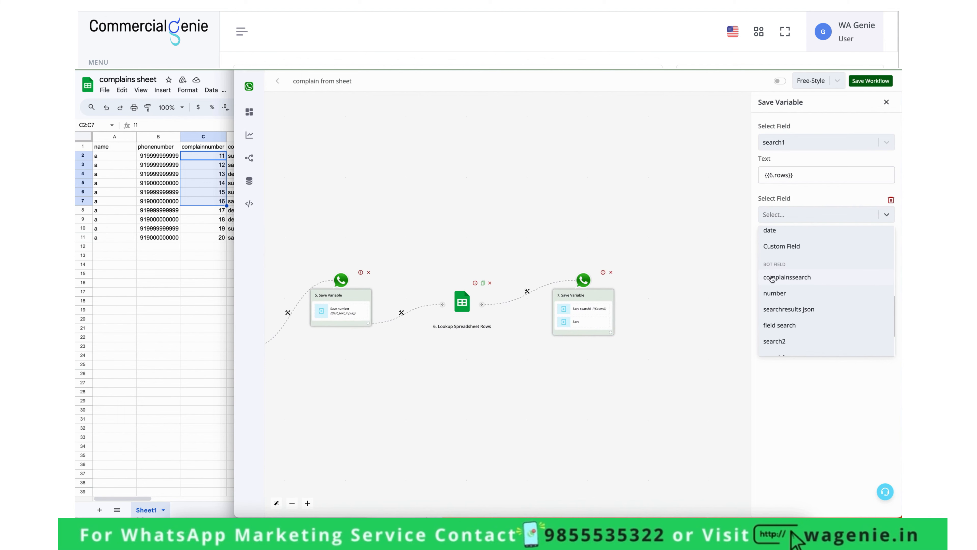
left_click(804, 278)
left_click(795, 248)
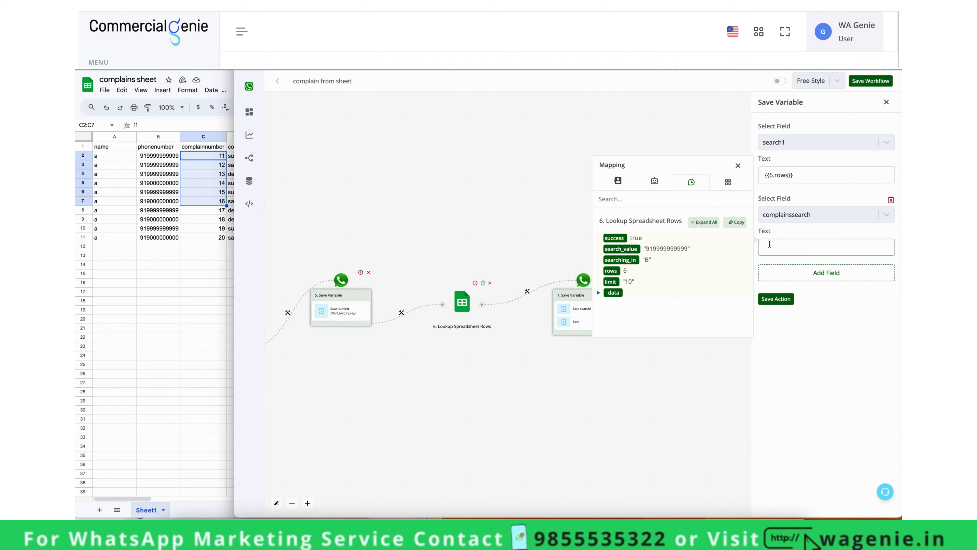
left_click(614, 293)
left_click(614, 294)
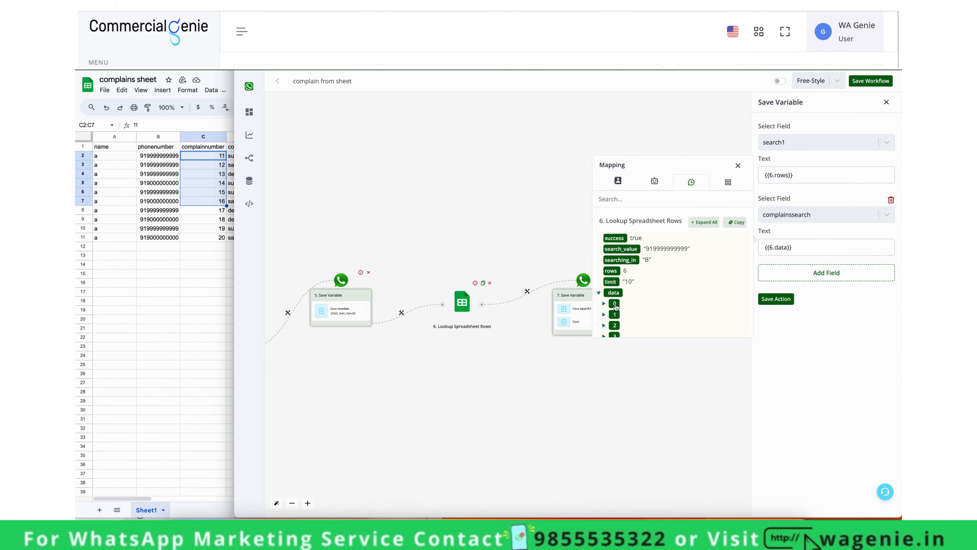
- Check the row entries under data in the lookup mapping, then save the Save Variable action
left_click(603, 304)
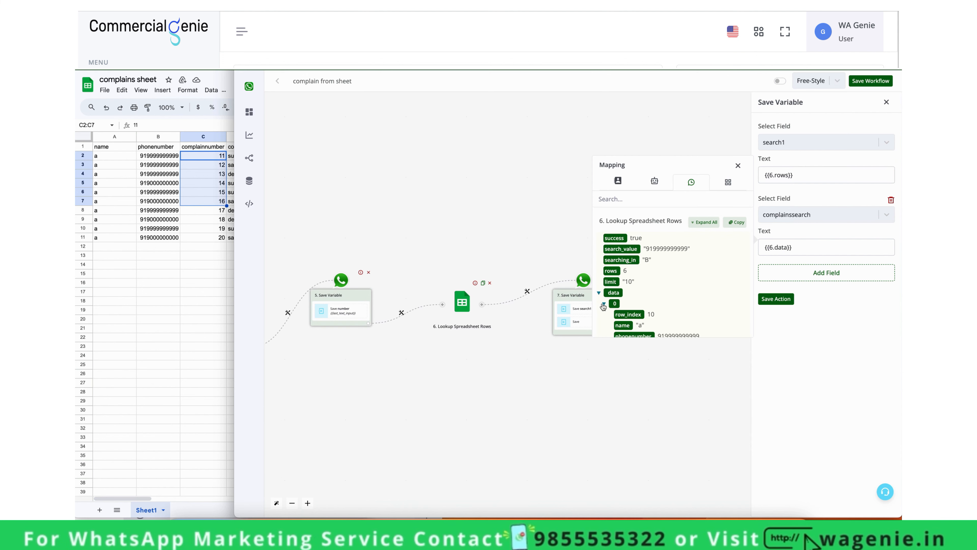
left_click(604, 304)
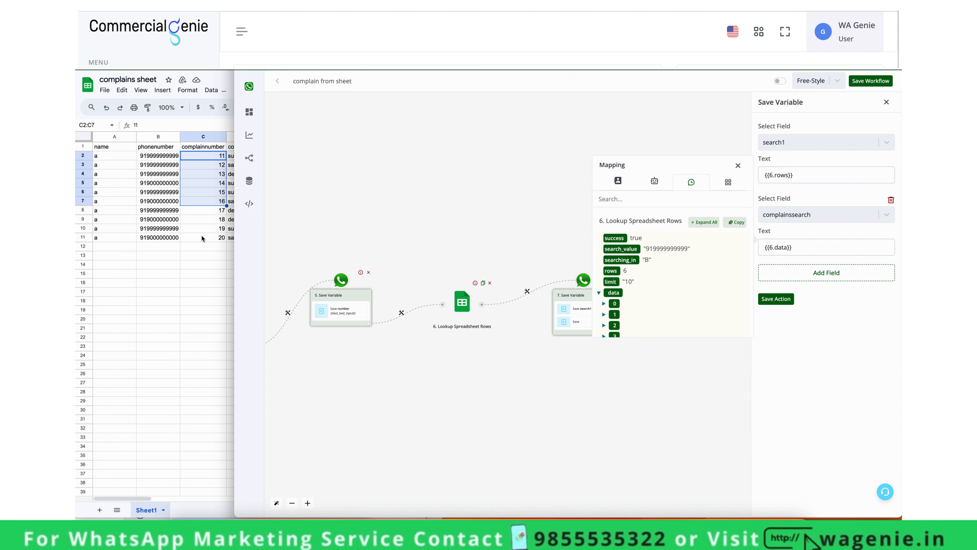
left_click(807, 246)
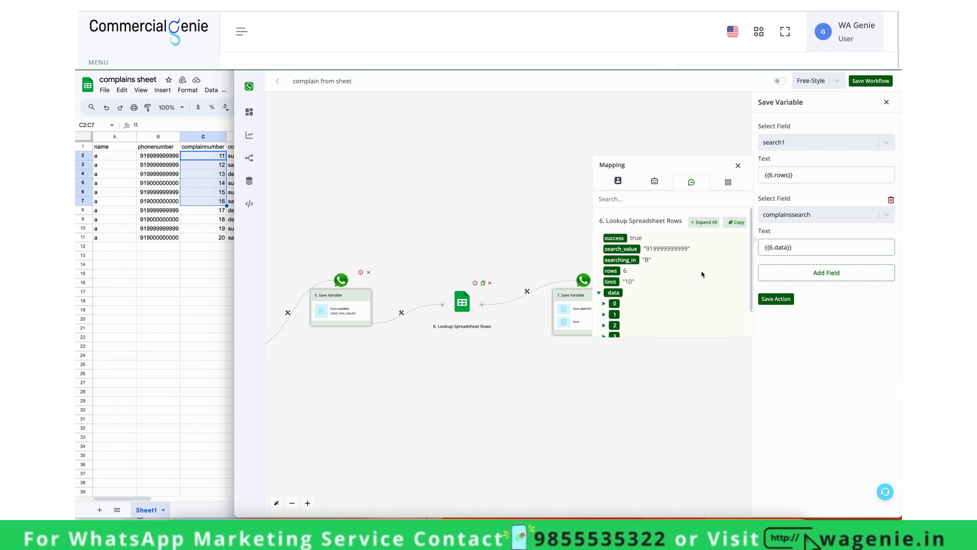
scroll(619, 296, "down", 1)
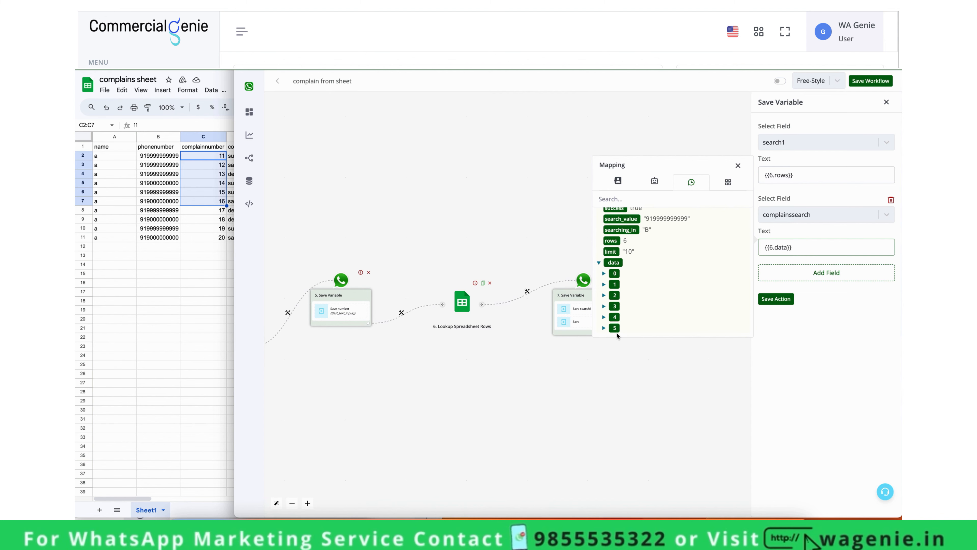
left_click(784, 298)
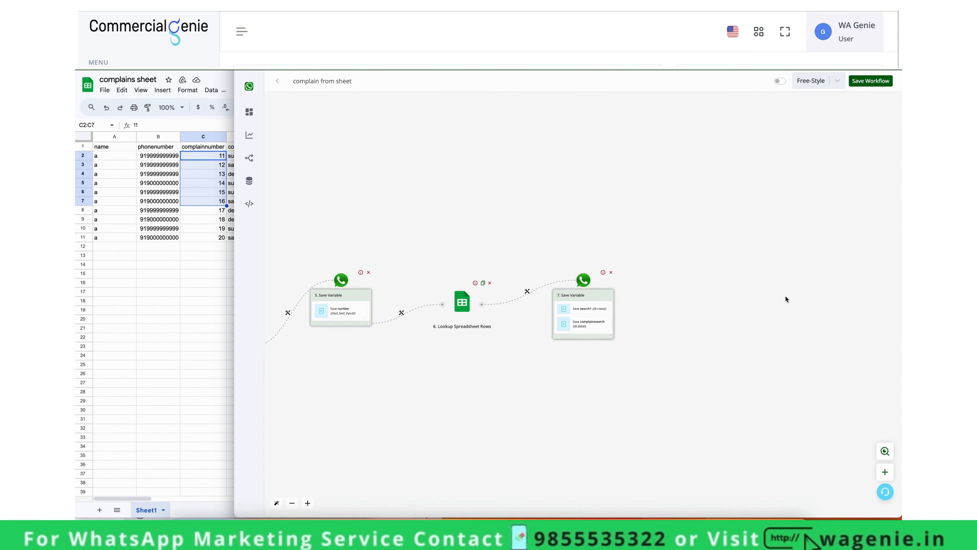
- Extend the flow from the last Save Variable block and insert a Basic Router on the new connection
left_click(611, 337)
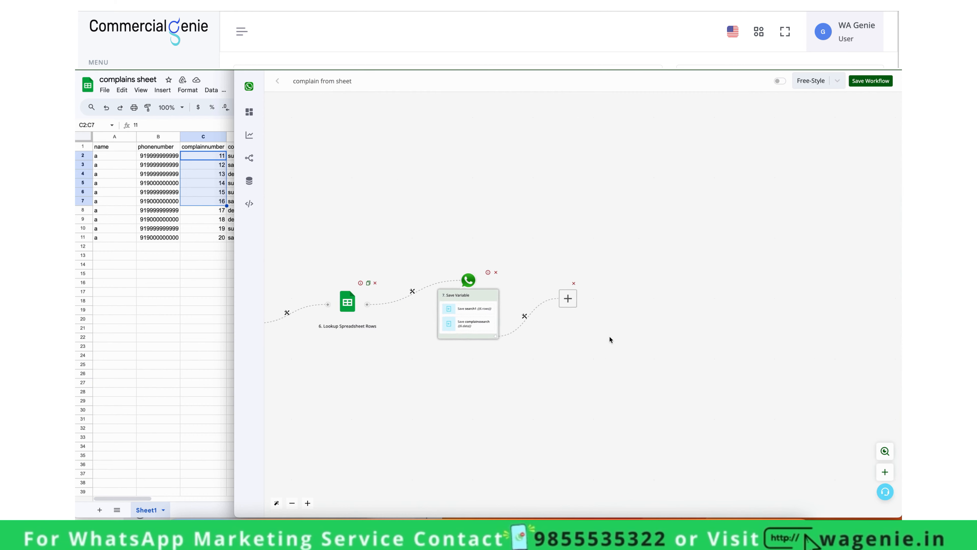
left_click(518, 316)
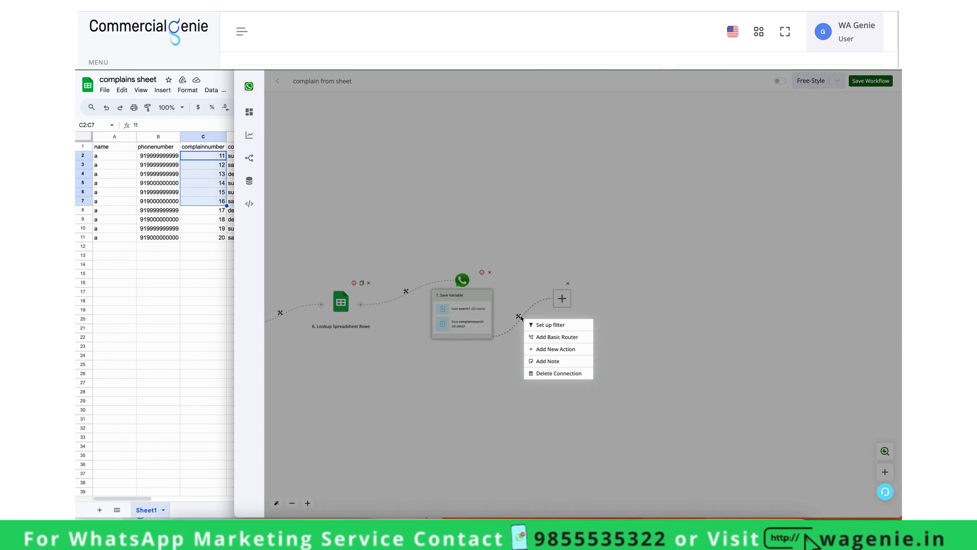
left_click(539, 338)
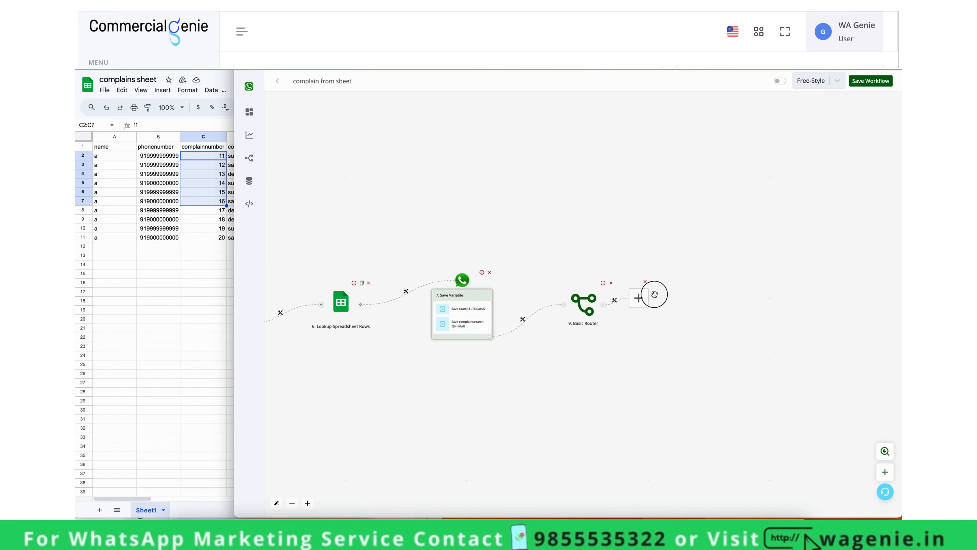
- Set up a filter on the router's outgoing connection and label it "rows are zero"
left_click(653, 278)
left_click(677, 286)
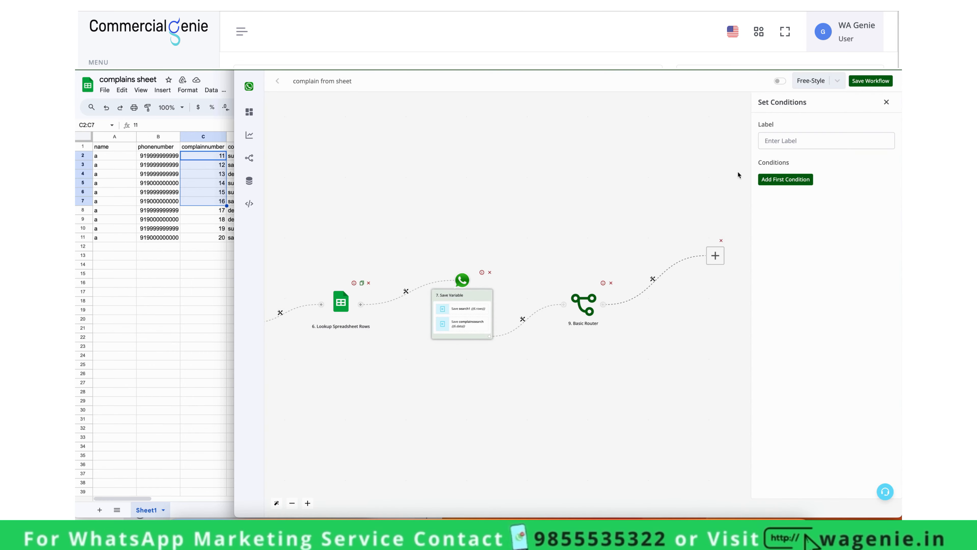
left_click(772, 140)
type("r")
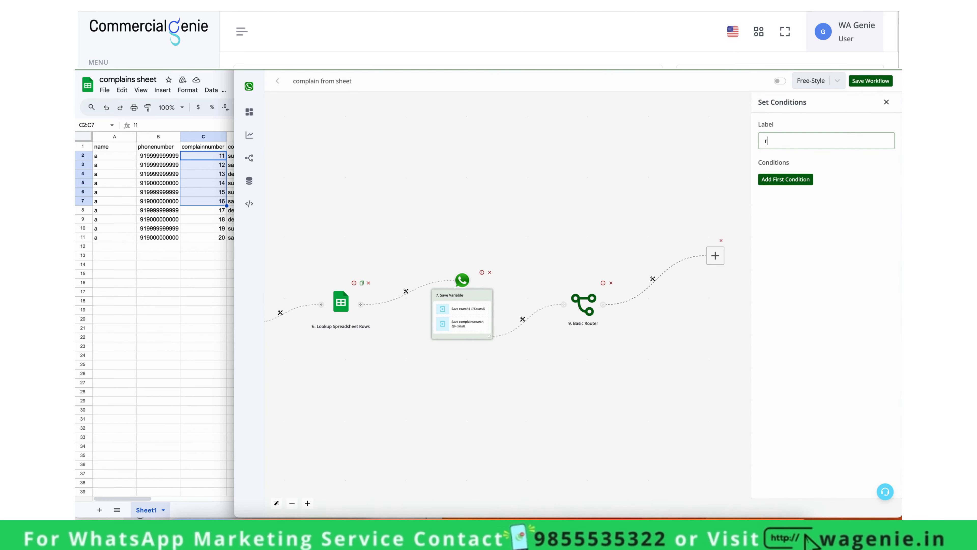
type("ows are zero")
key("Left")
key("Left")
key("Left")
key("Left")
key("Left")
key("Left")
key("Left")
key("Left")
- Add a condition to the "rows are zero" filter that the search1 bot field Equals to 0, and save the filter
left_click(801, 185)
left_click(799, 185)
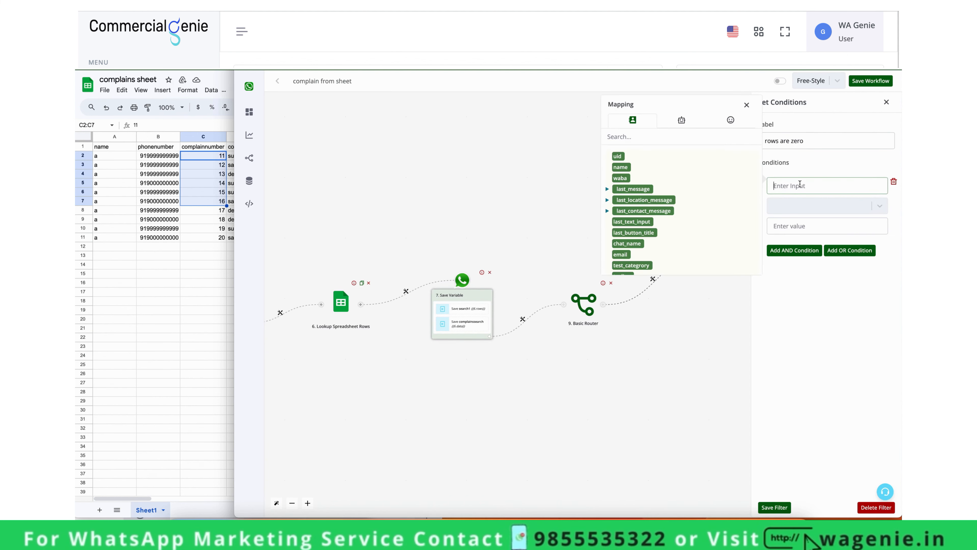
left_click(701, 124)
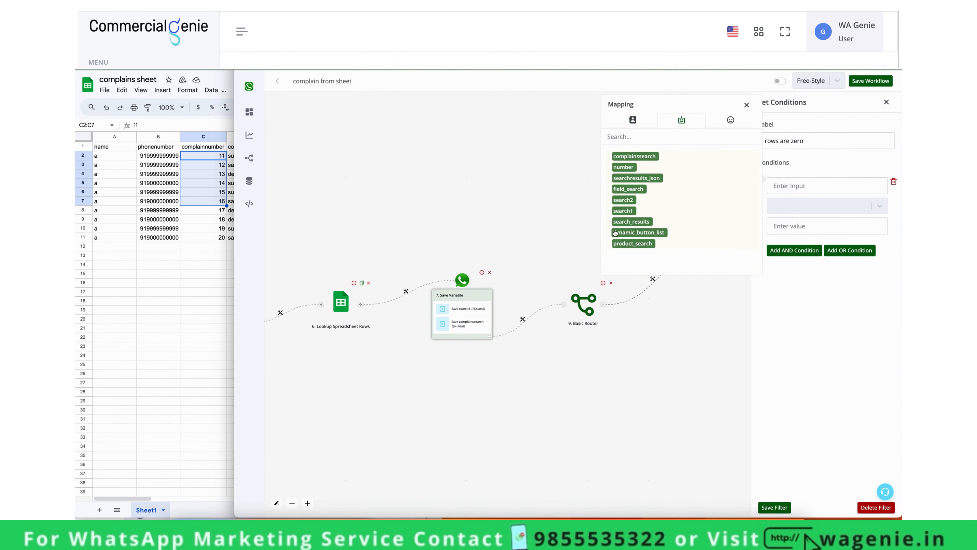
left_click(629, 212)
left_click(806, 205)
scroll(816, 296, "down", 3)
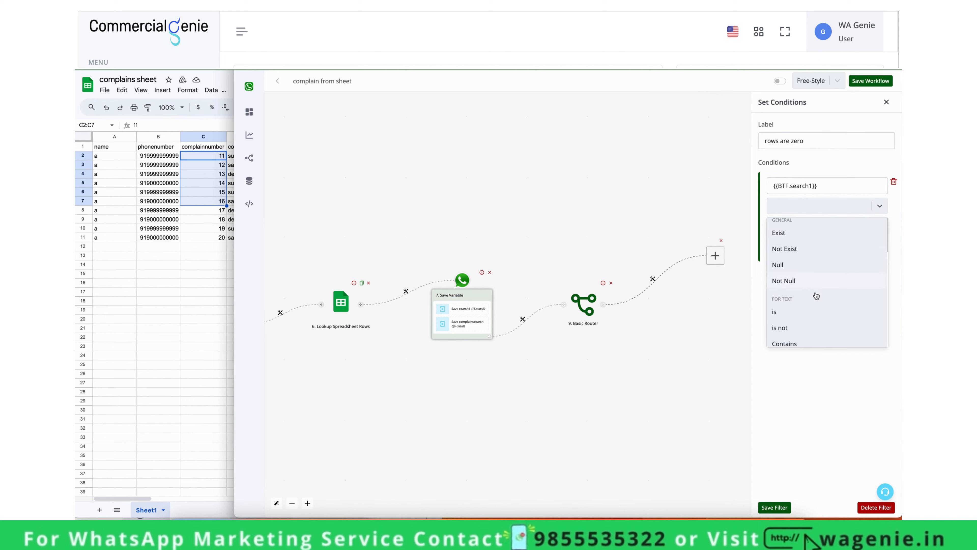
scroll(816, 296, "down", 5)
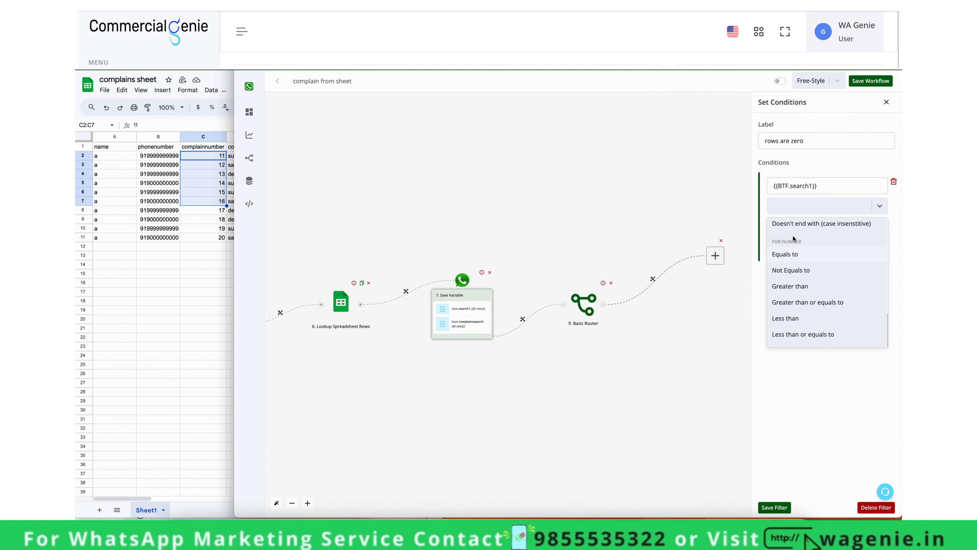
left_click(803, 256)
left_click(802, 228)
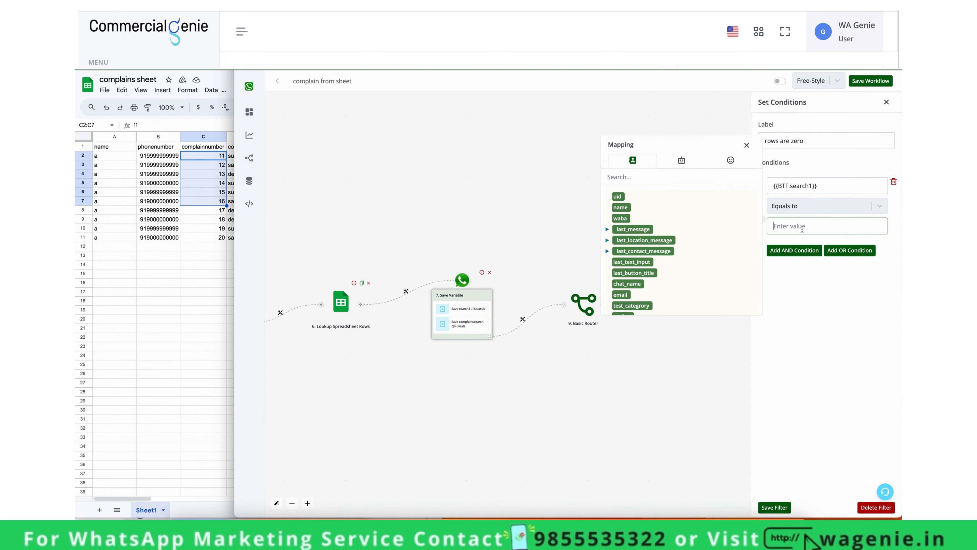
type("0")
left_click(777, 509)
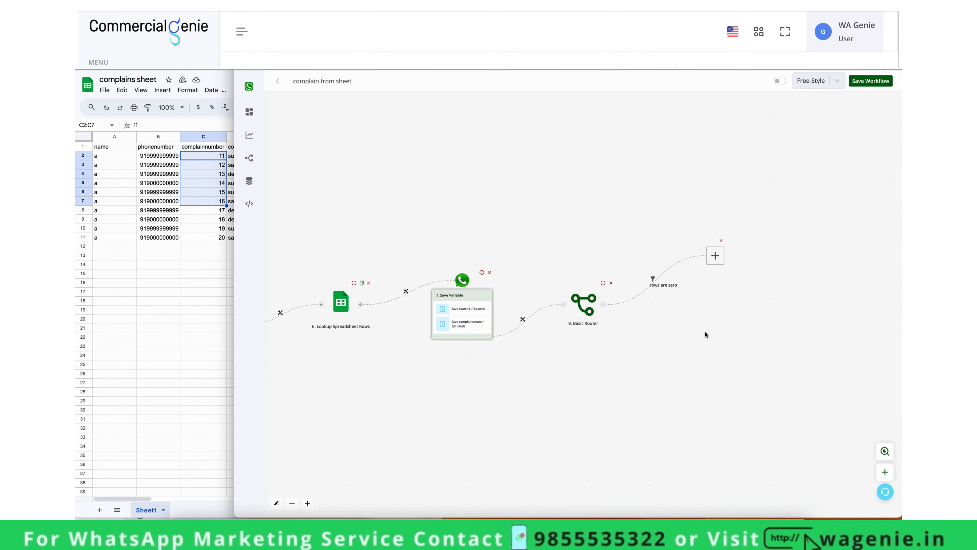
- Add a text message on the "rows are zero" branch reading "We donot have any complains from your number" and save it
left_click(715, 256)
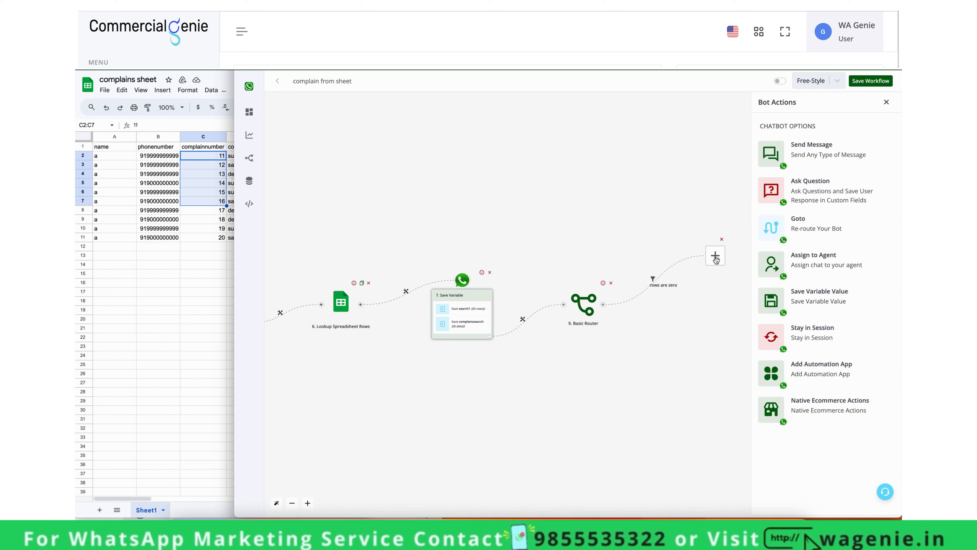
left_click(804, 157)
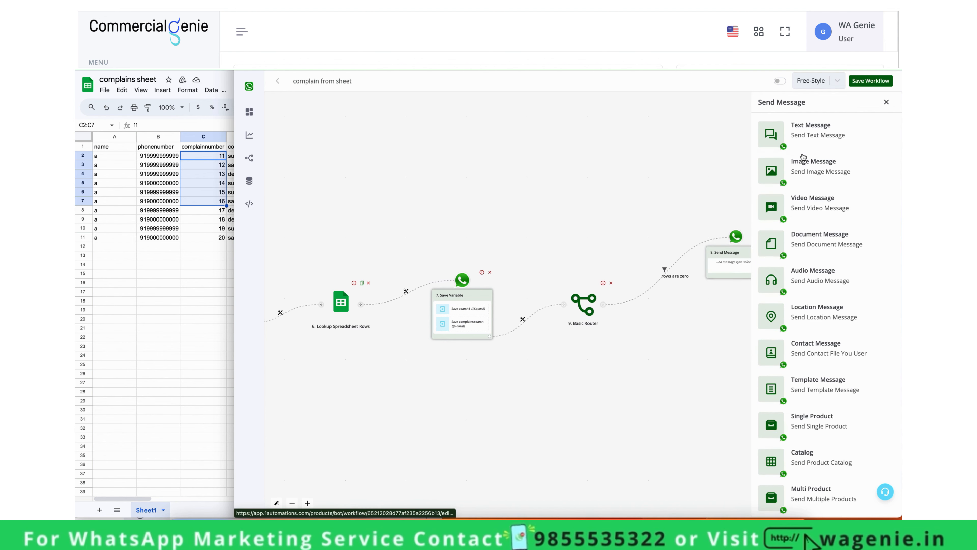
left_click(803, 128)
left_click(799, 179)
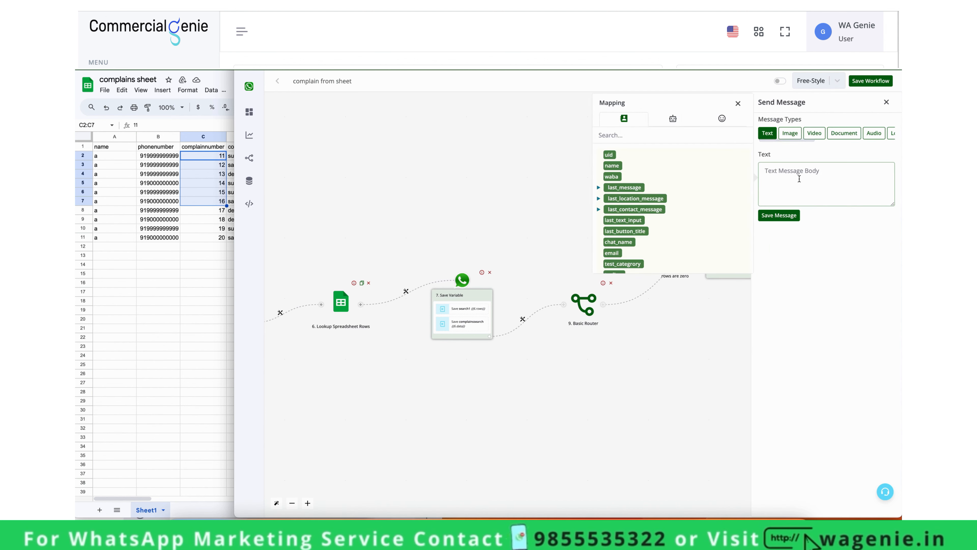
type("We")
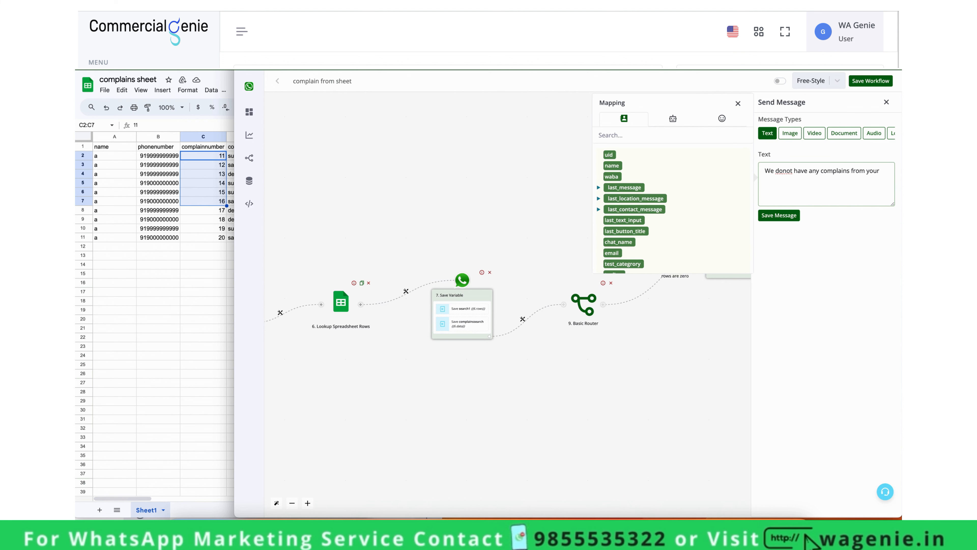
type("number")
left_click(738, 103)
left_click_drag(712, 310, 643, 322)
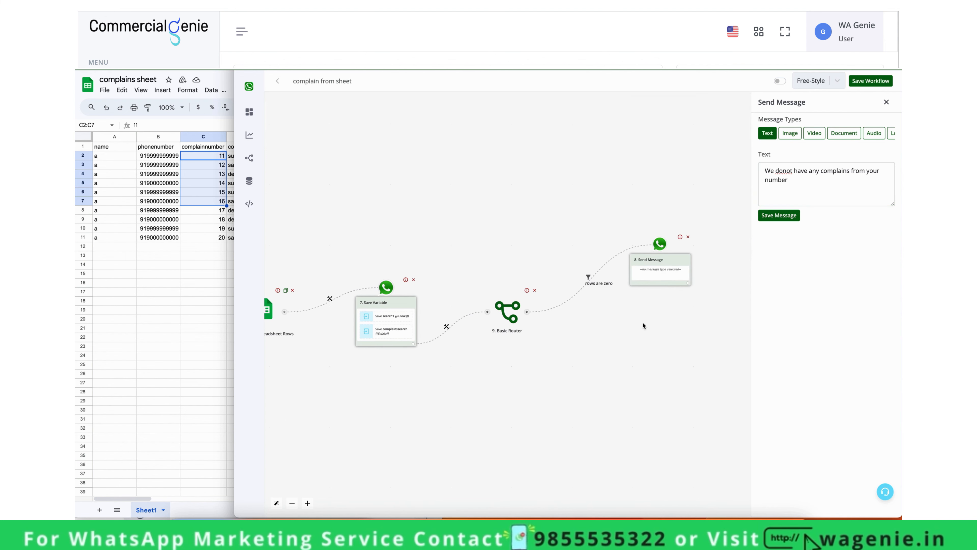
left_click(798, 182)
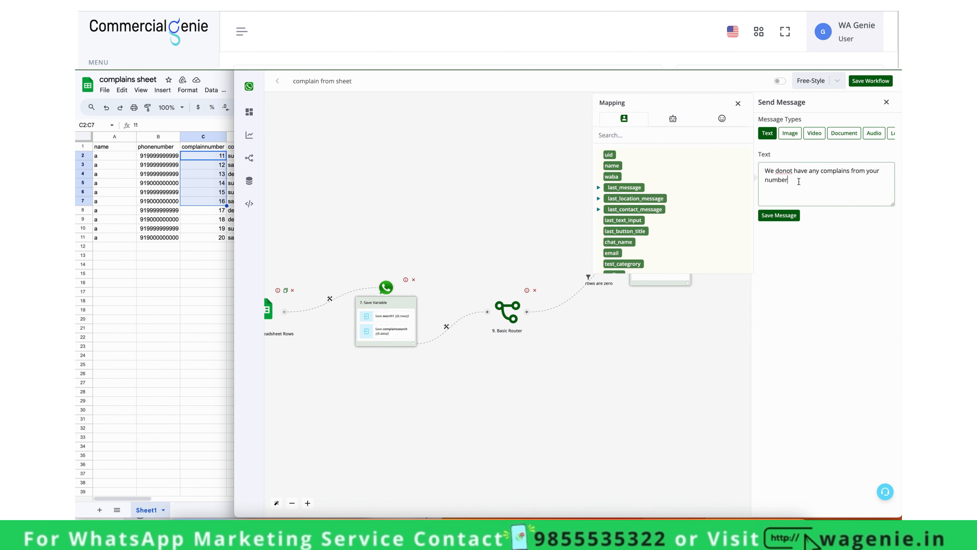
key("Return")
key("Return")
type("ki")
left_click(785, 216)
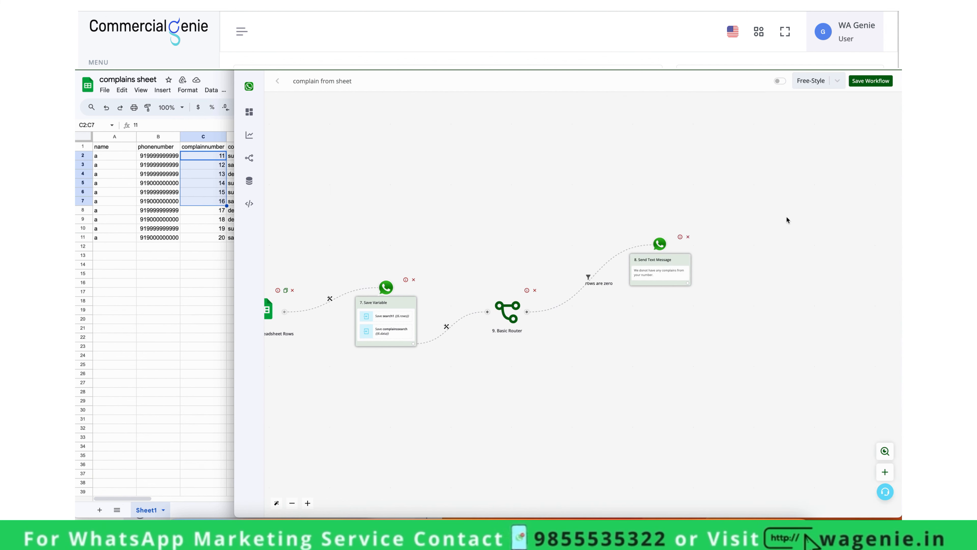
- Extend the flow from the no-complaints text message and add a Goto action on the new connection
left_click(688, 283)
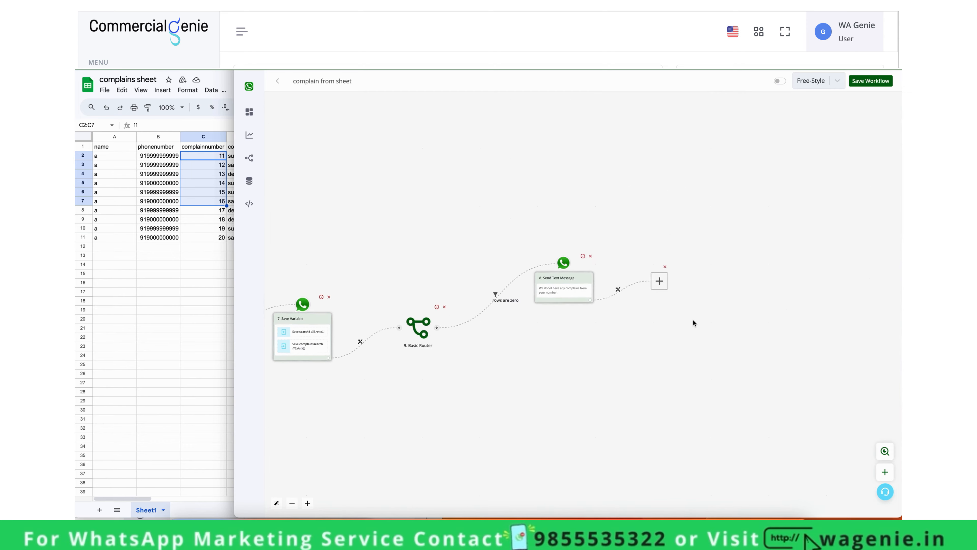
left_click(569, 300)
left_click(797, 223)
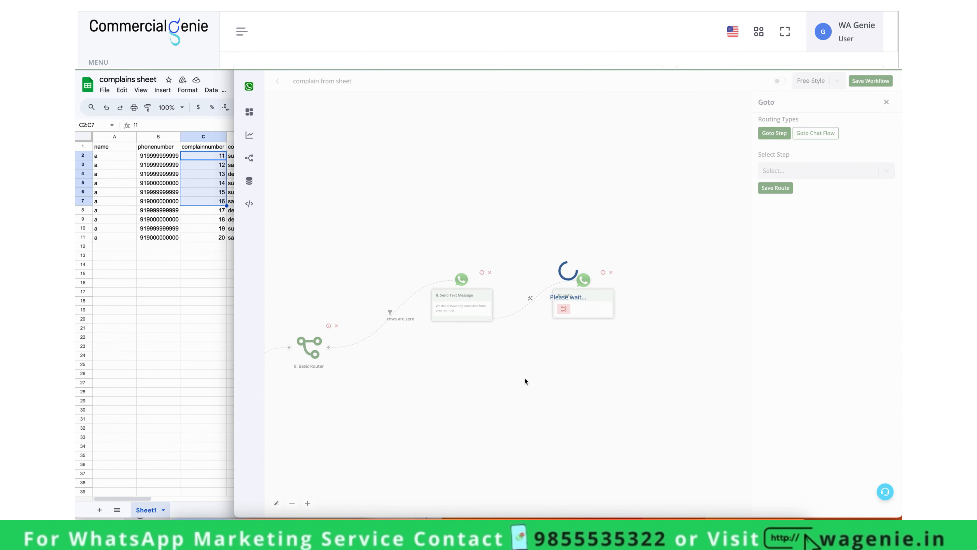
- Set the Goto's target step to 4. Send Question, which asks for the billing number, and save the route
left_click_drag(509, 374, 698, 373)
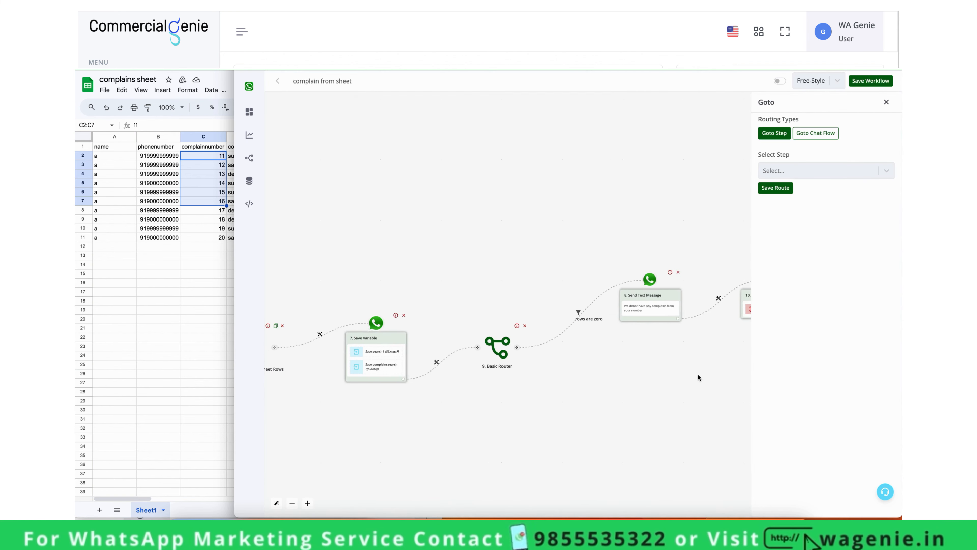
left_click_drag(543, 420, 716, 422)
left_click_drag(445, 426, 578, 424)
left_click_drag(396, 413, 454, 413)
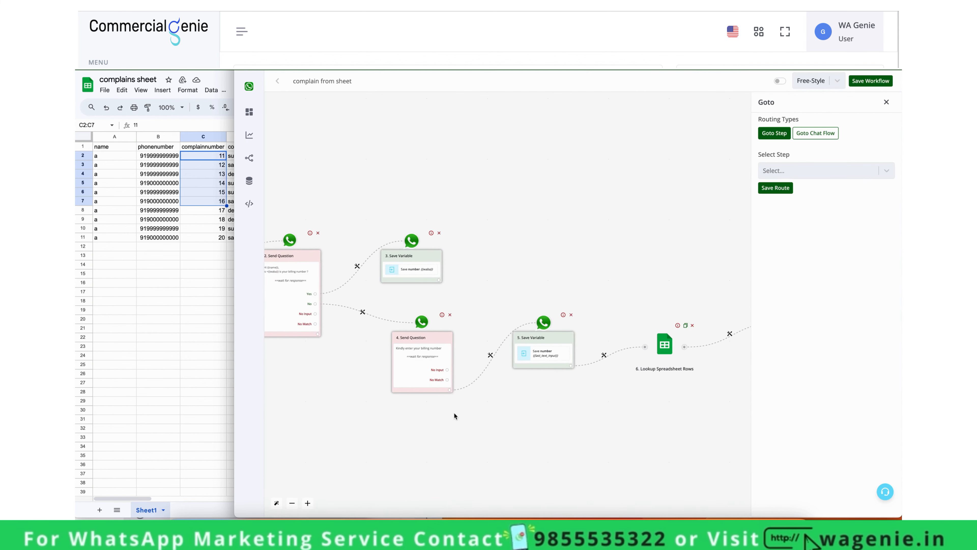
left_click_drag(333, 421, 407, 419)
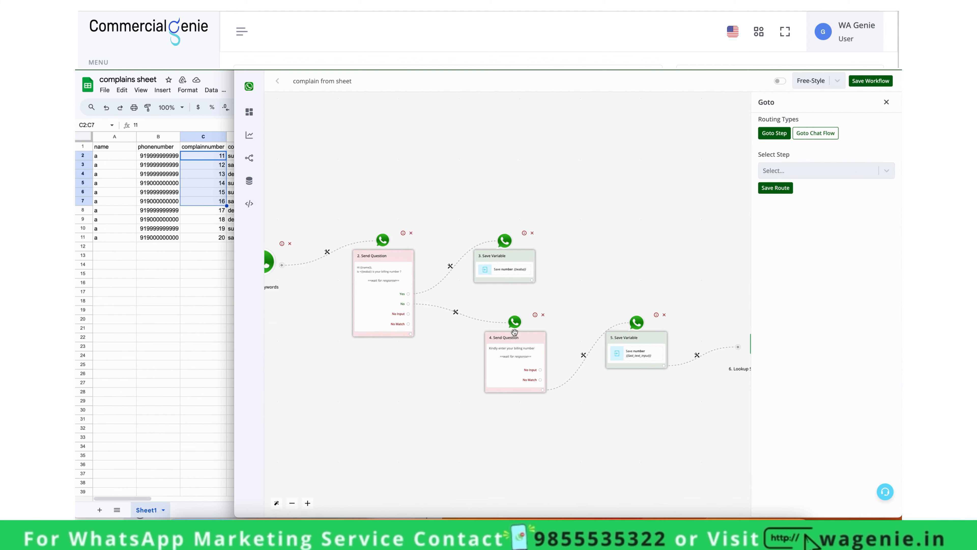
left_click(787, 177)
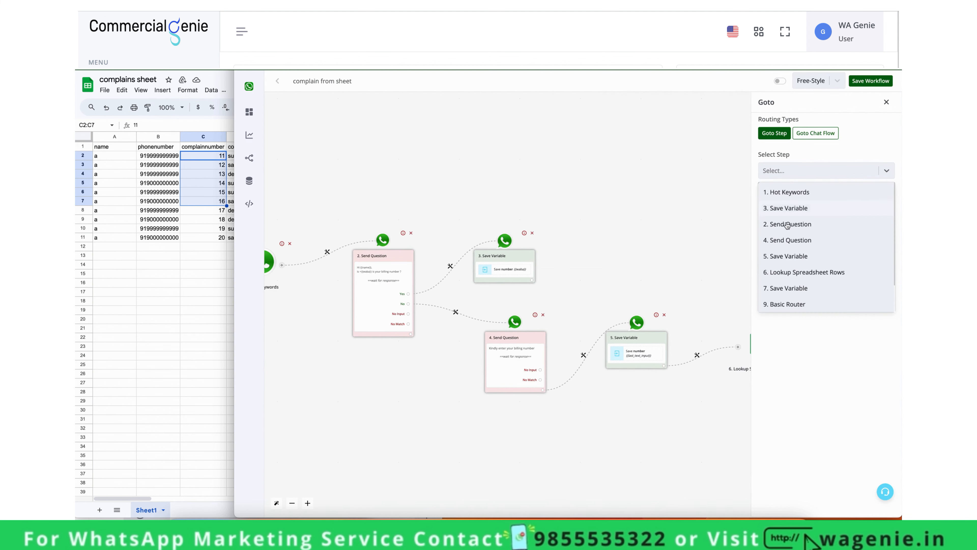
left_click(781, 244)
left_click(774, 187)
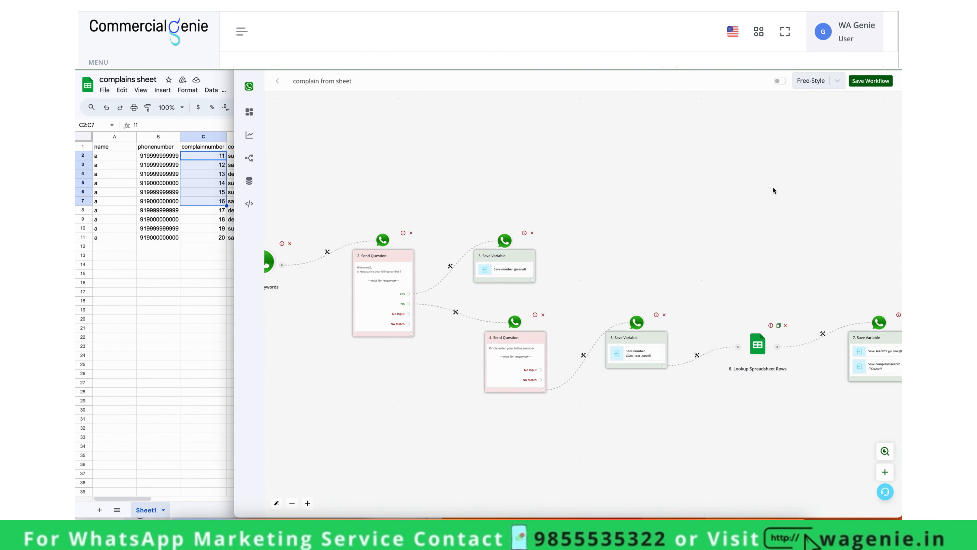
- Create a second branch from the Basic Router and label its filter "complains are found"
left_click_drag(773, 187, 407, 209)
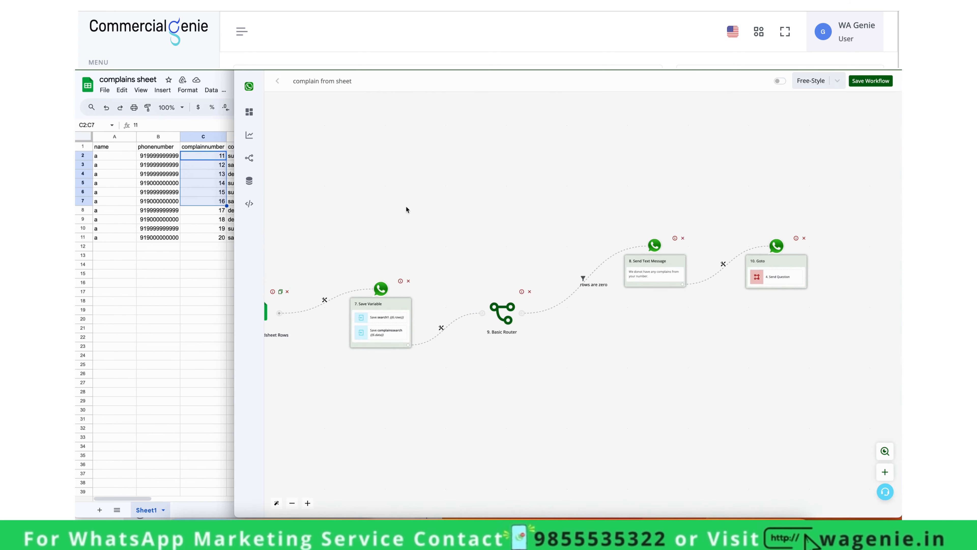
left_click(520, 313)
left_click_drag(561, 300, 622, 382)
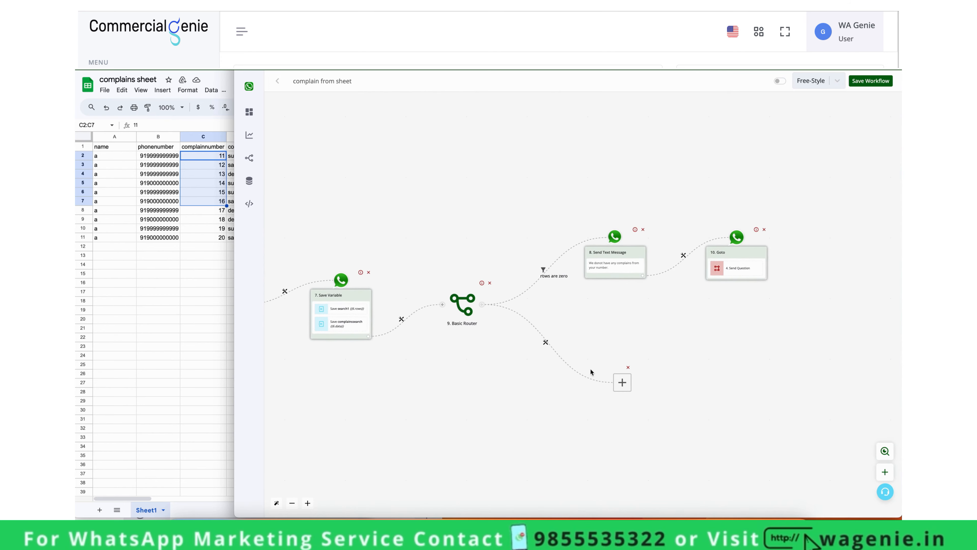
left_click(546, 341)
left_click(558, 353)
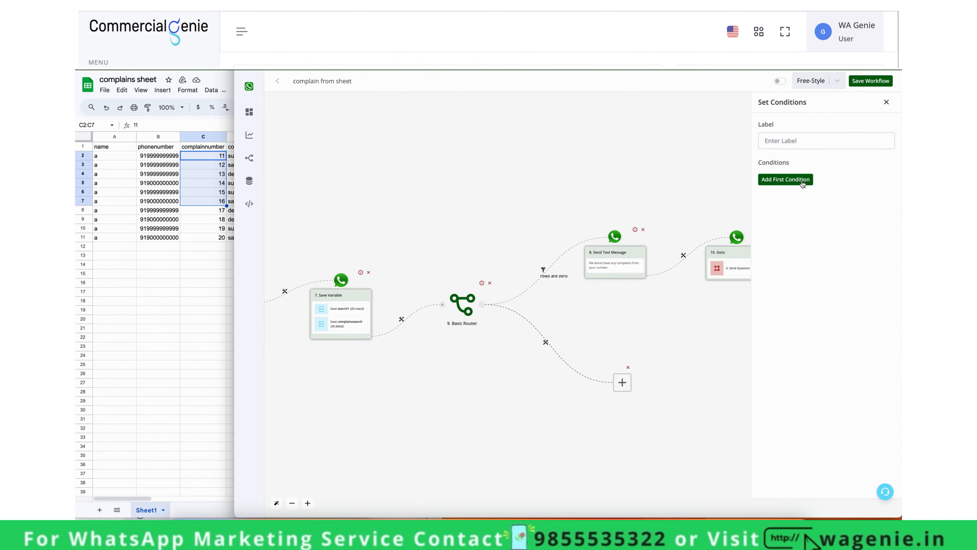
left_click(802, 147)
type("compl")
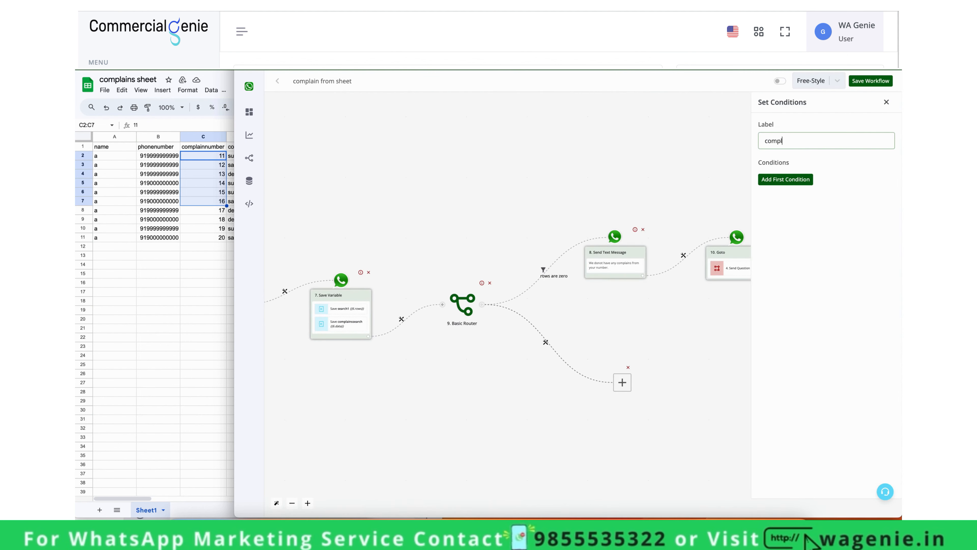
type("ains are found")
- Add a condition to the "complains are found" filter that the search1 bot field is Greater than 0, and save the filter
left_click(803, 186)
left_click(808, 185)
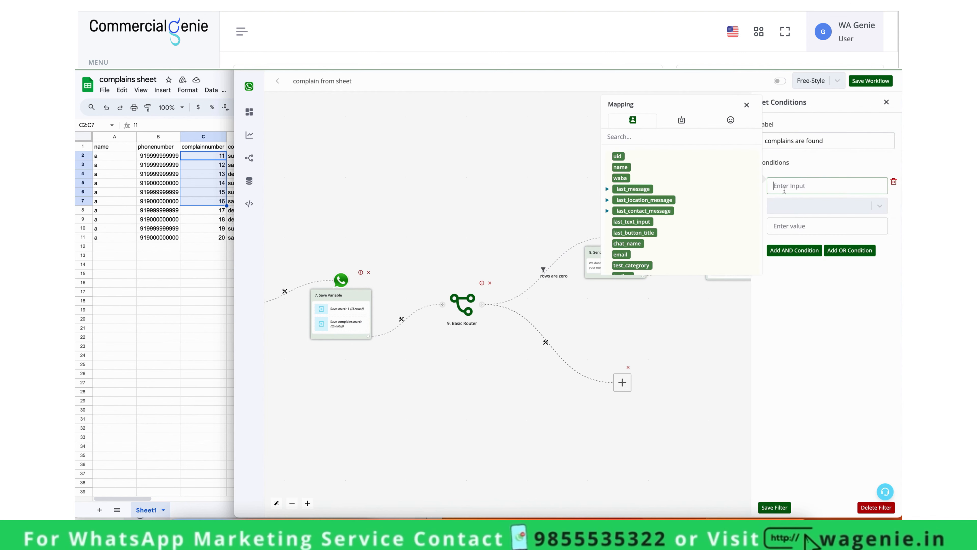
left_click(686, 127)
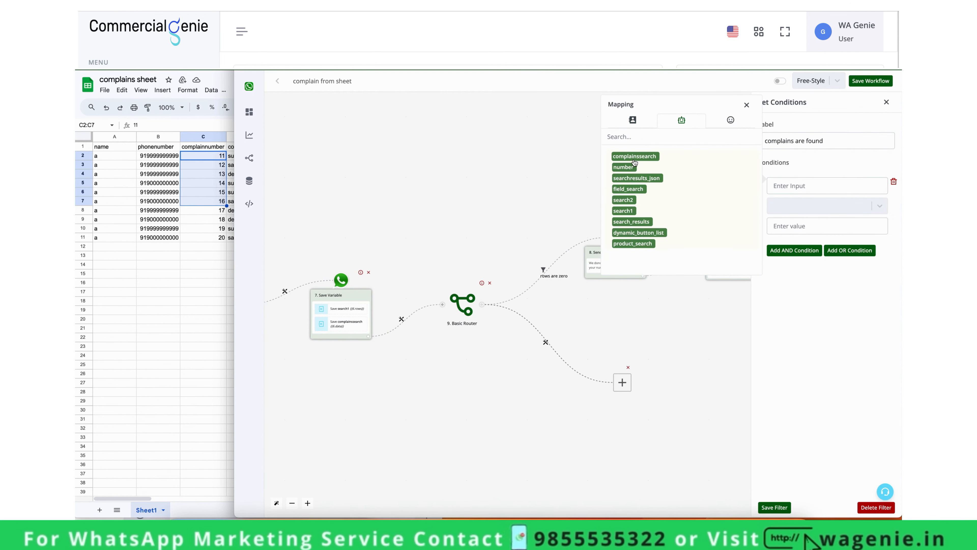
left_click(624, 211)
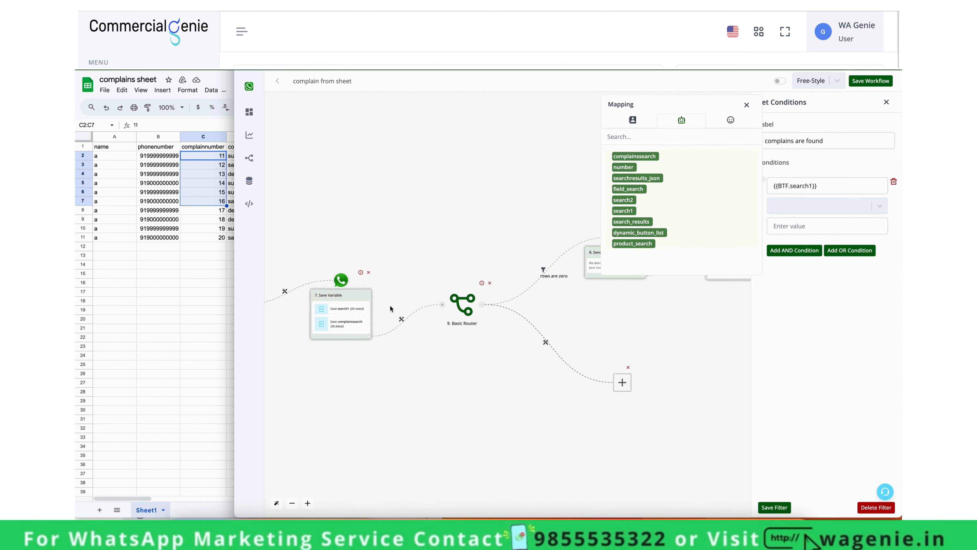
left_click(802, 209)
scroll(801, 296, "down", 10)
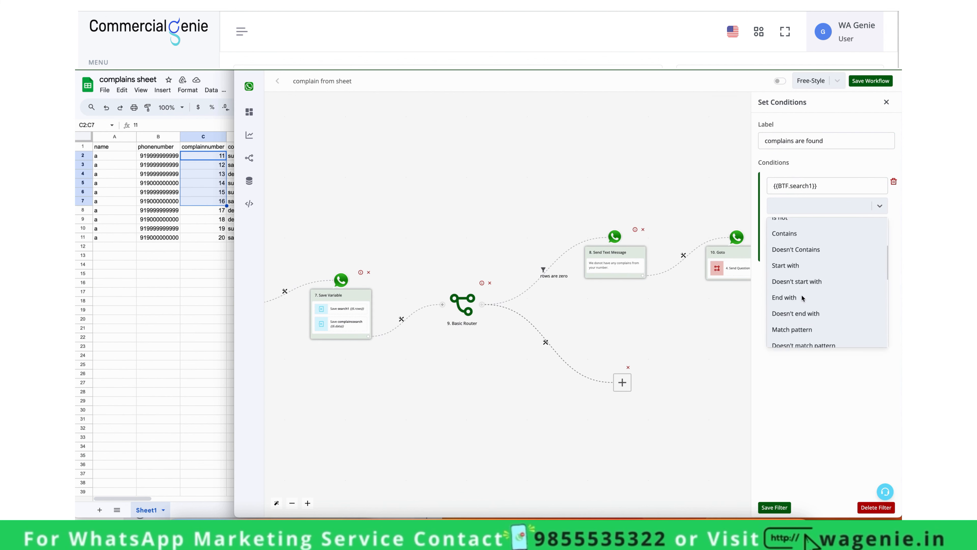
scroll(802, 298, "down", 3)
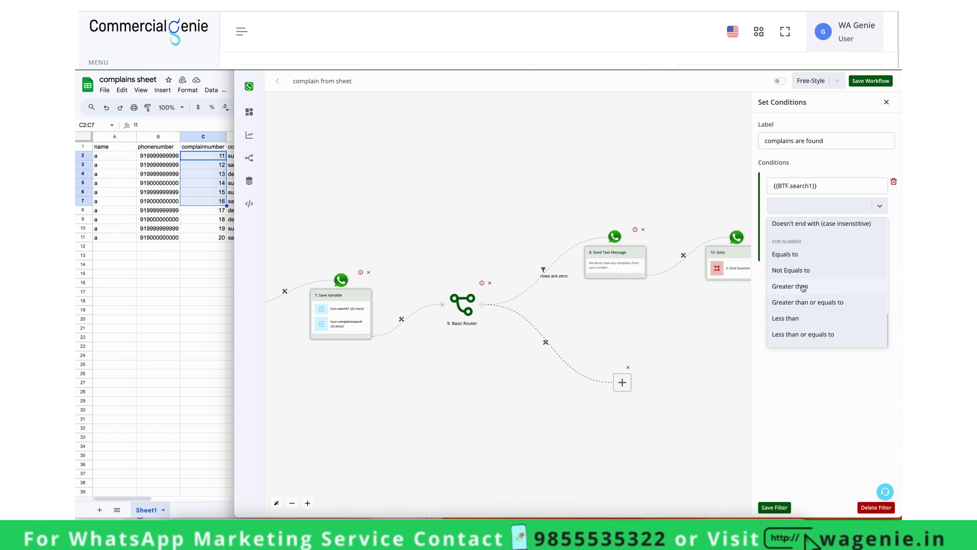
left_click(800, 285)
left_click(792, 227)
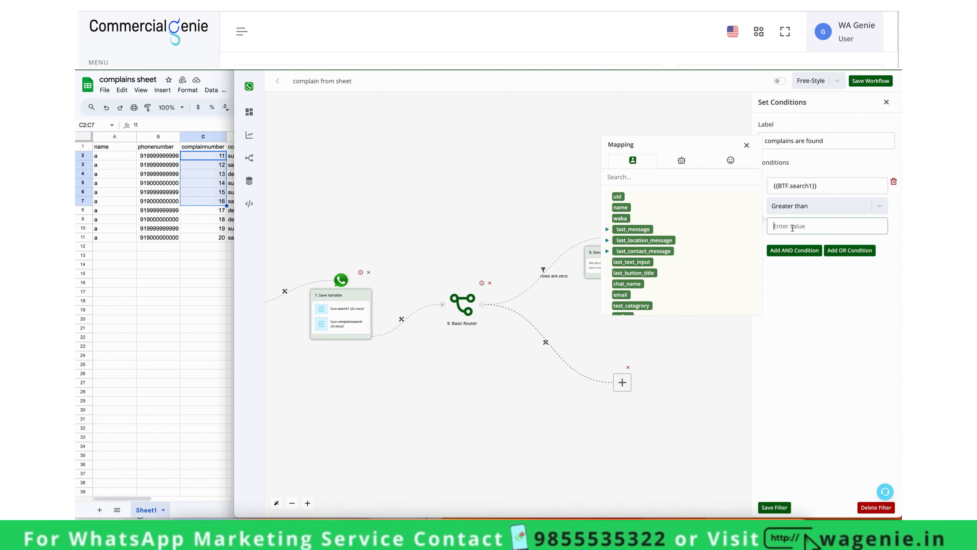
type("0")
left_click(774, 507)
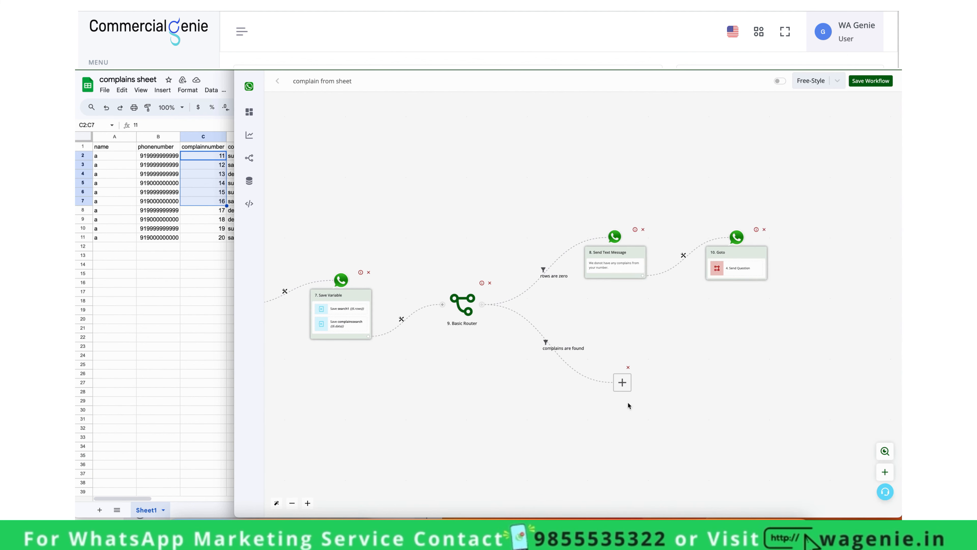
- Add an interactive Ask Question on the "complains are found" branch with the body "Kindly select a complain number to know it's status"
left_click(622, 382)
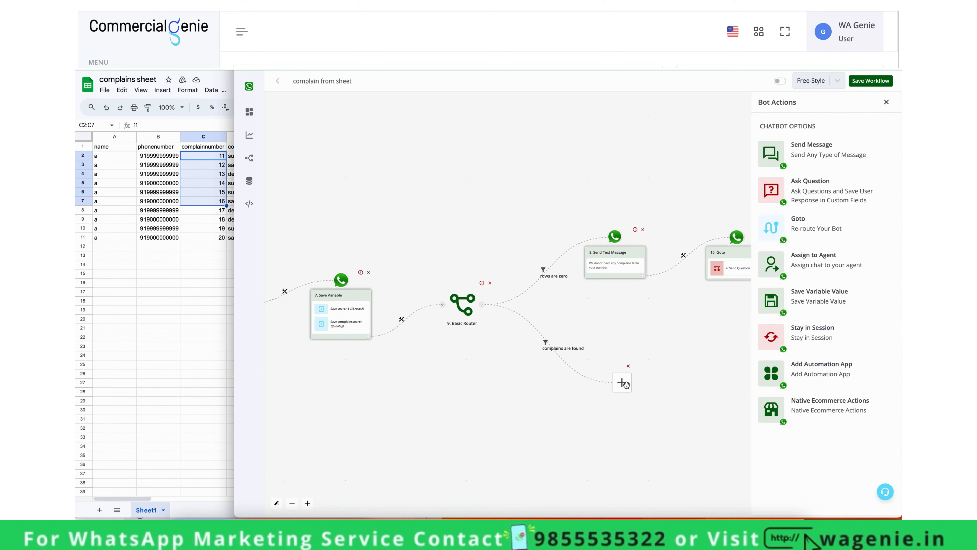
left_click(816, 197)
scroll(828, 512, "down", 2)
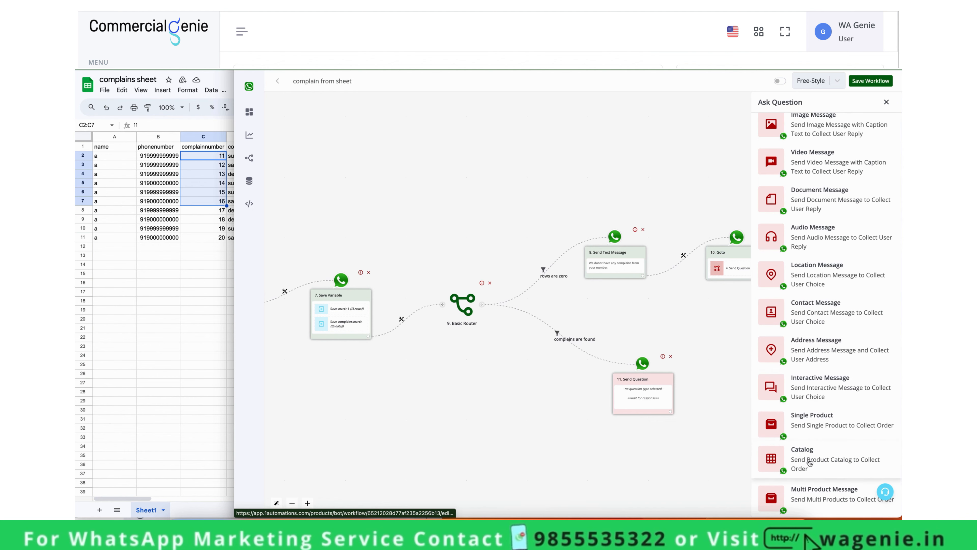
left_click(807, 387)
left_click(810, 208)
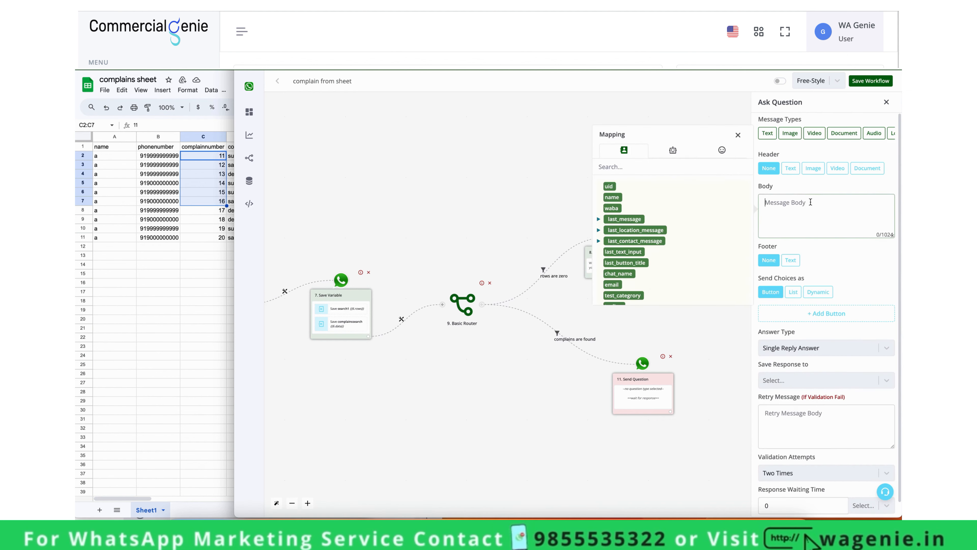
type("Kindly s")
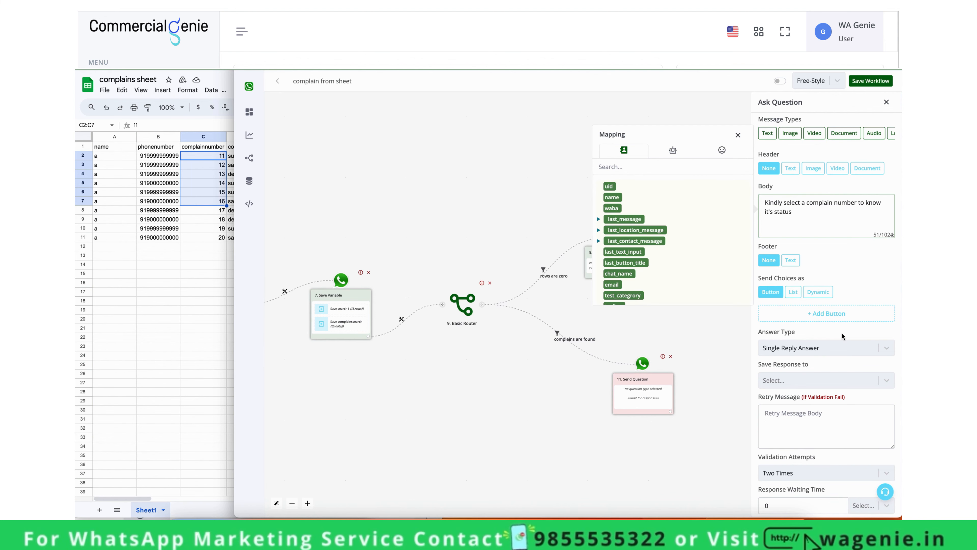
- Send the question's choices as Dynamic with the list delivery type, using the complainssearch field as the source
scroll(842, 337, "down", 1)
triple_click(782, 264)
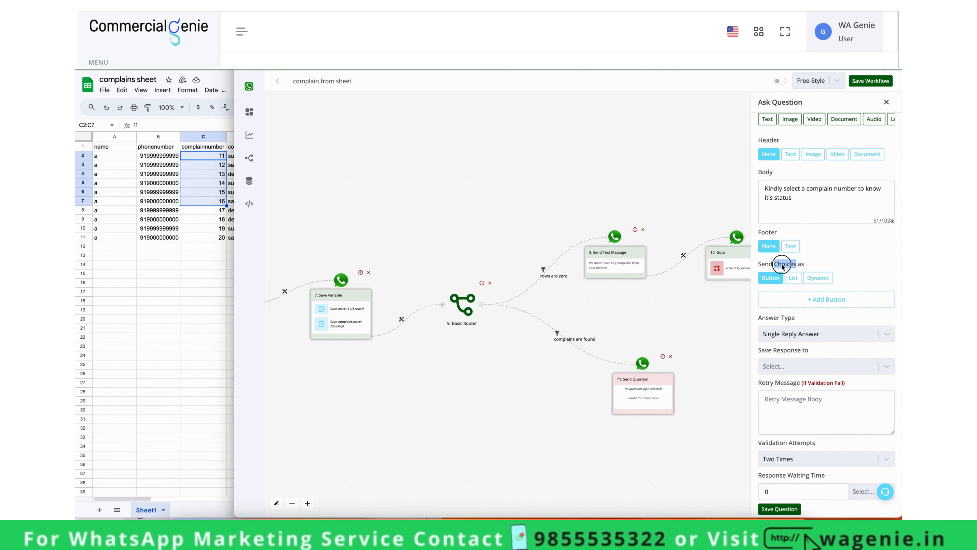
left_click(817, 278)
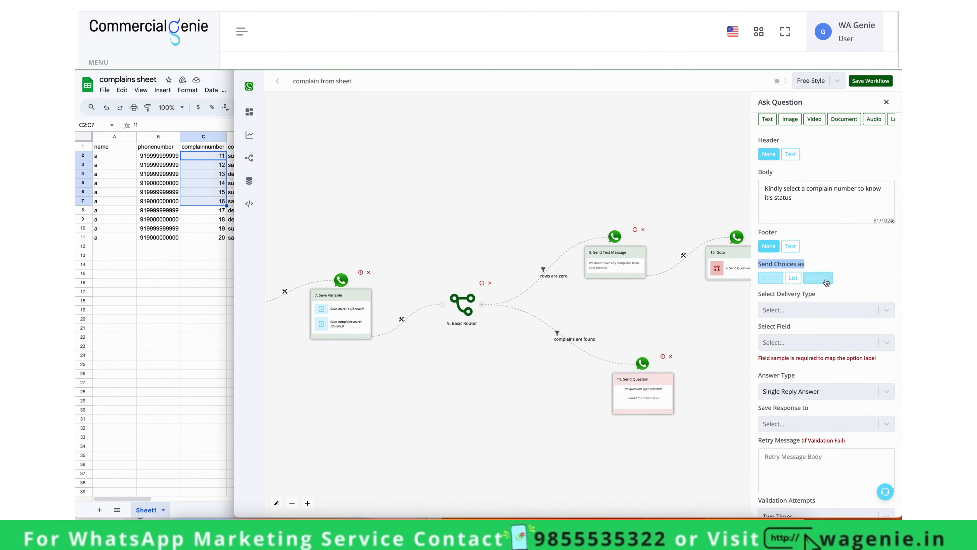
left_click(825, 307)
left_click(787, 348)
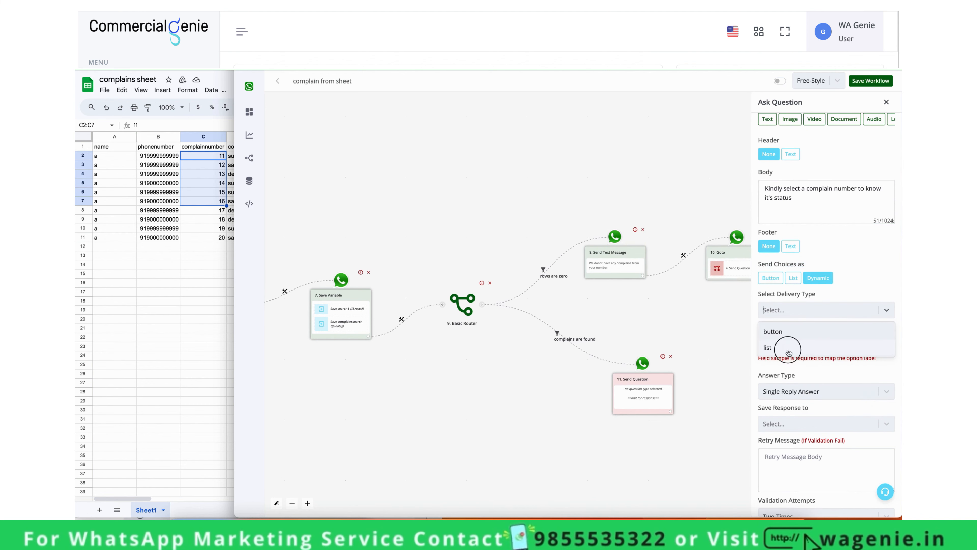
left_click(791, 342)
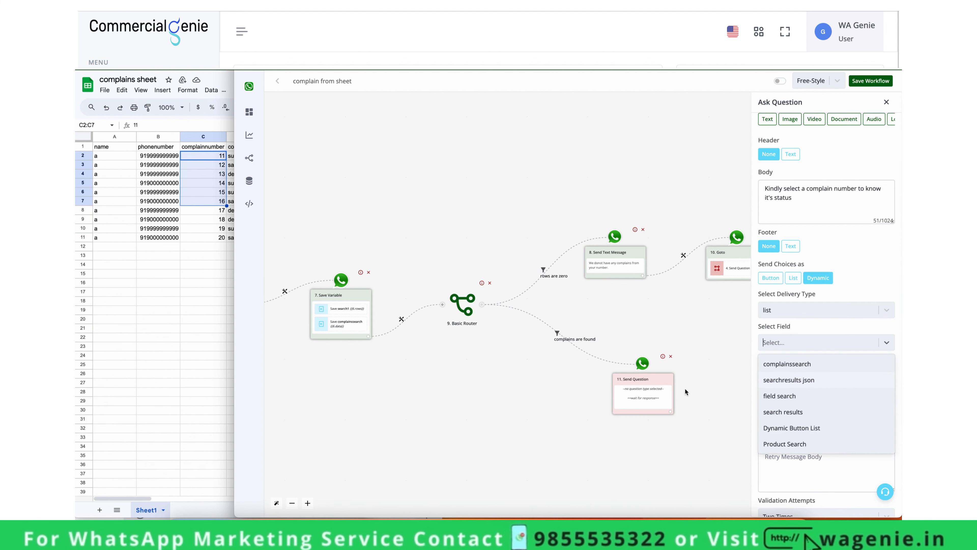
left_click(780, 364)
- Map the option title and value to {{item.complainnumber}} and the description to {{item.complaincategory}}, and save the question
scroll(781, 365, "down", 2)
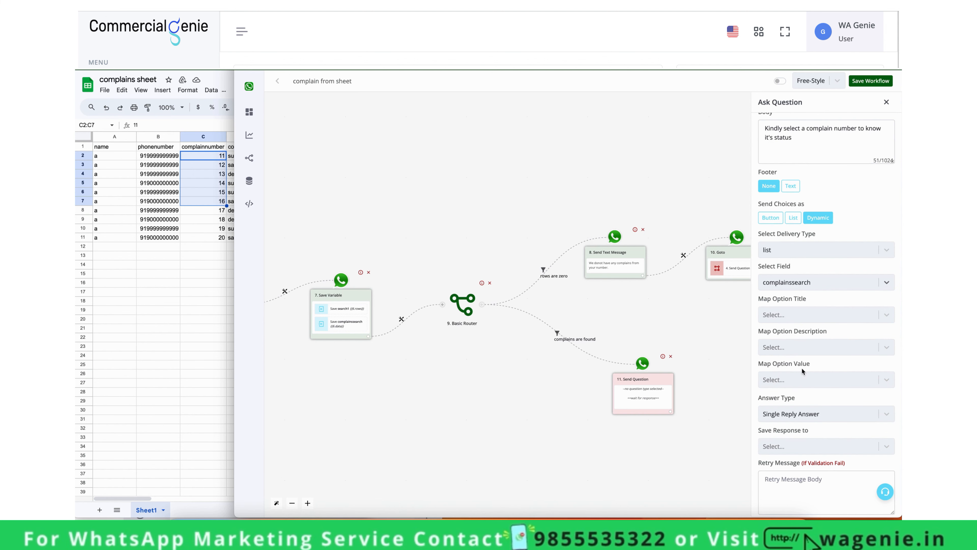
left_click(801, 317)
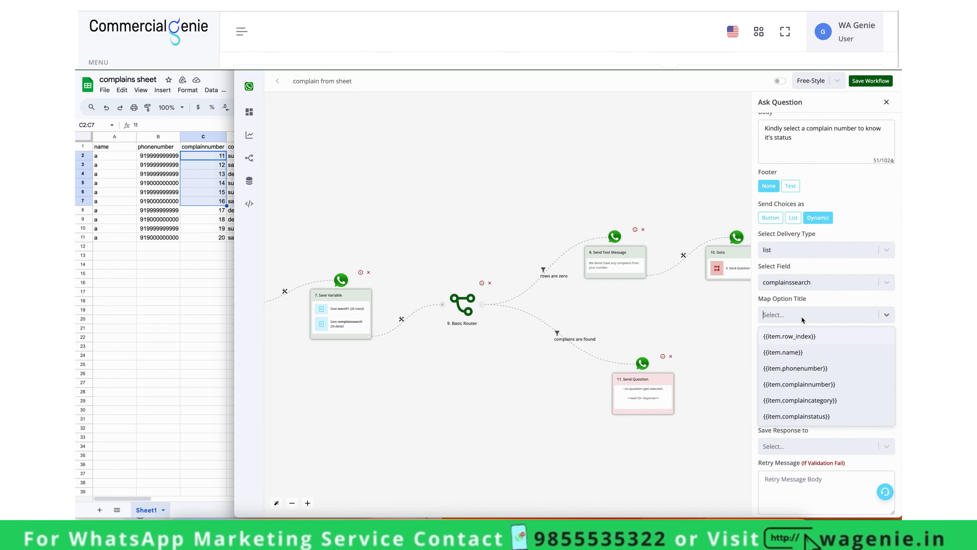
left_click(810, 387)
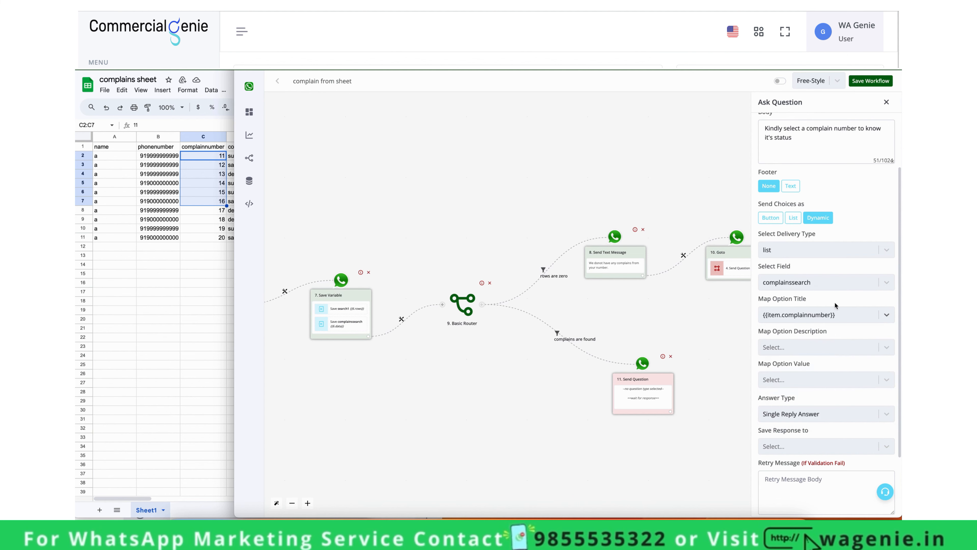
left_click(826, 345)
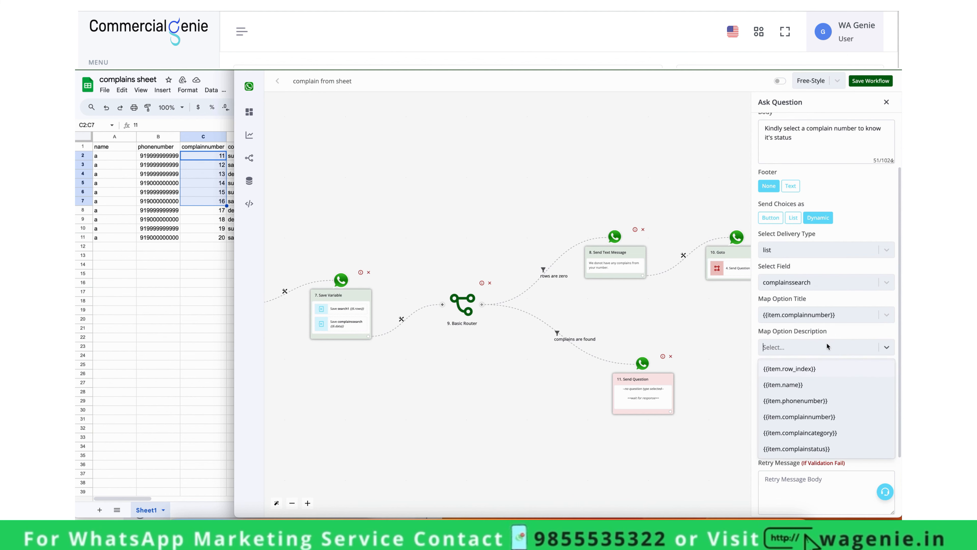
left_click(823, 433)
left_click(815, 379)
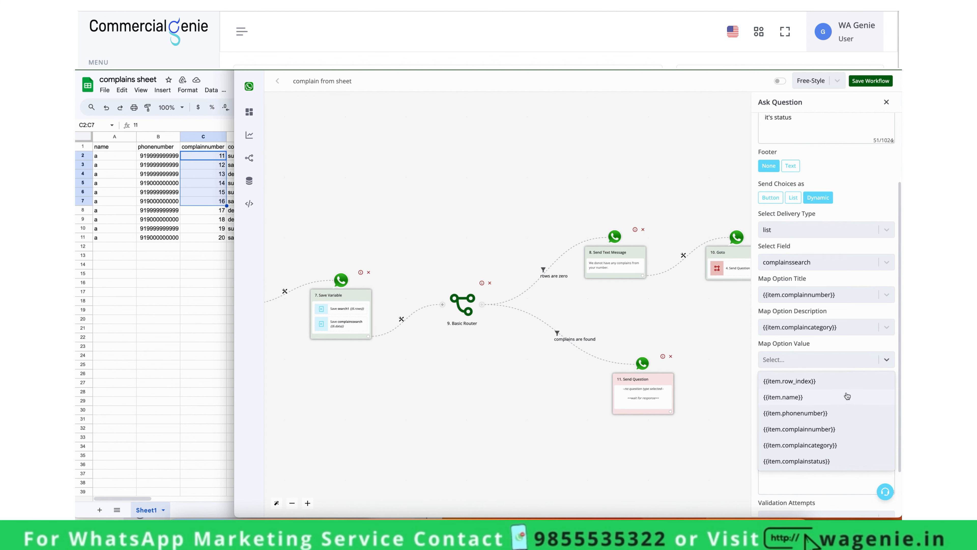
left_click(838, 432)
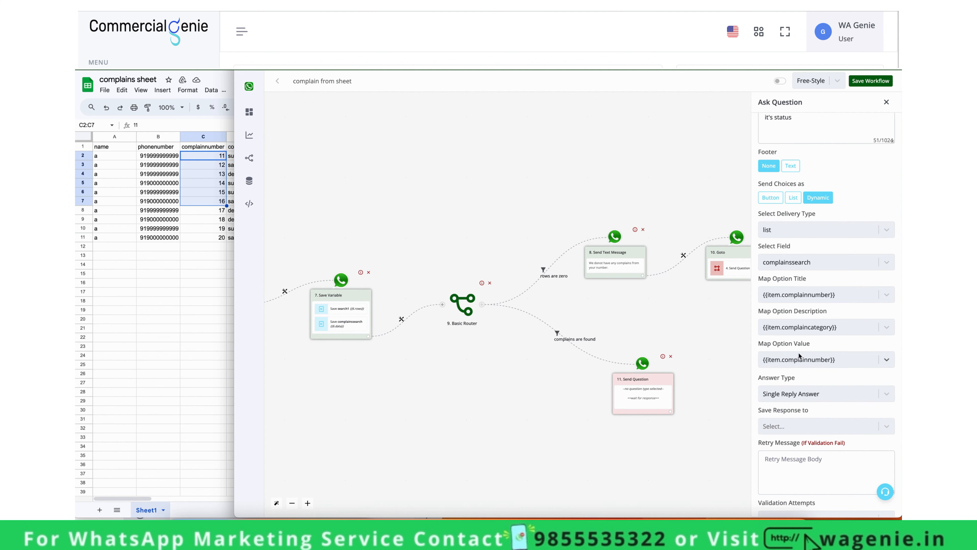
scroll(799, 356, "down", 2)
left_click(799, 510)
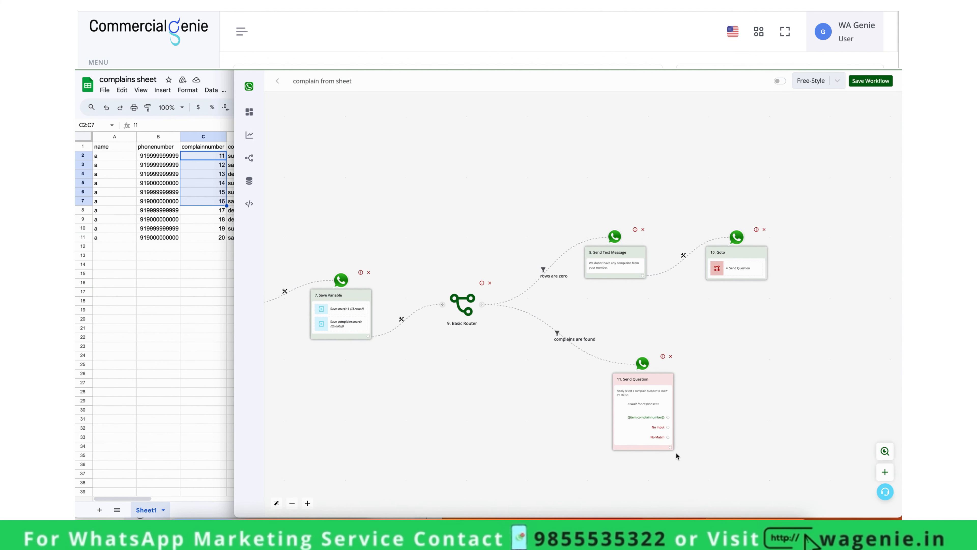
- Add a Google Sheet Lookup Spreadsheet Rows action after the Send Question that lists the complaint numbers
left_click(670, 448)
left_click_drag(505, 418, 536, 373)
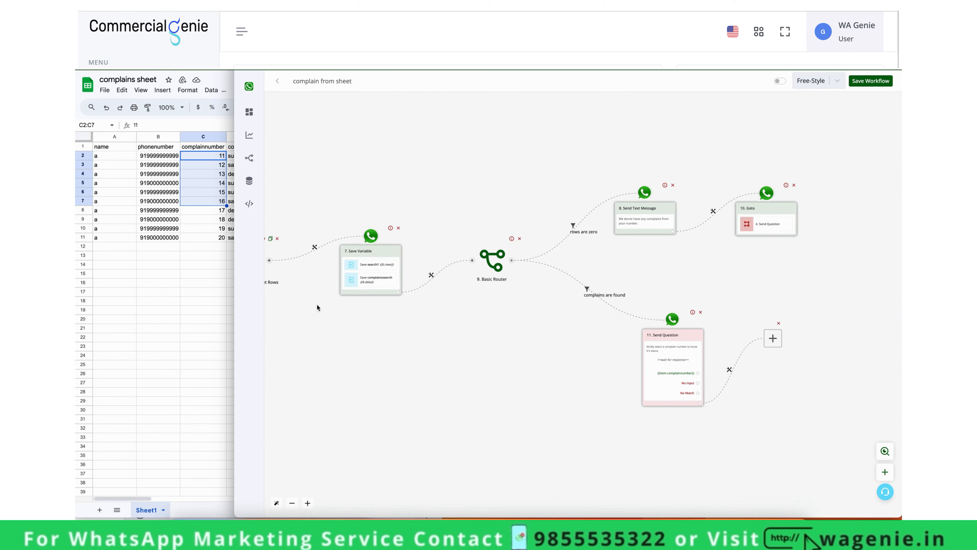
left_click(773, 340)
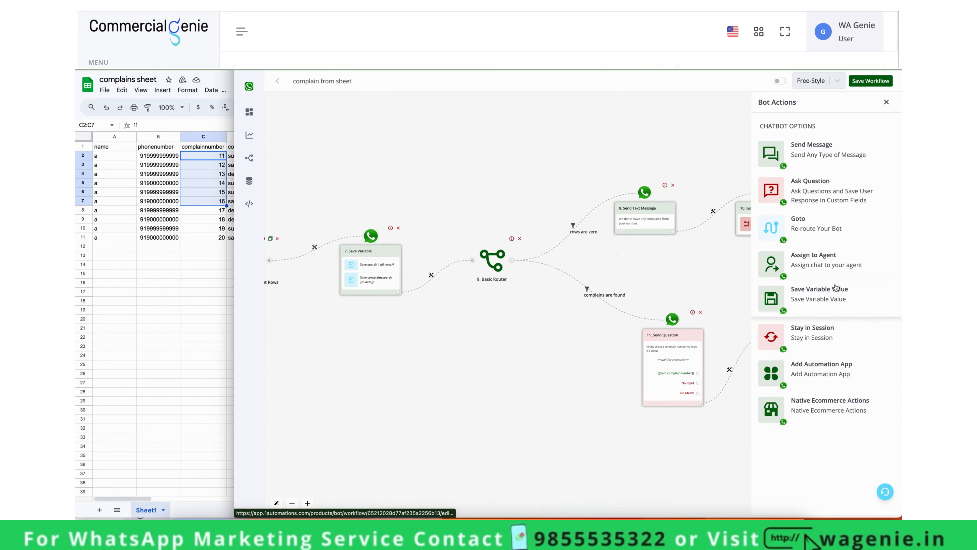
left_click(841, 378)
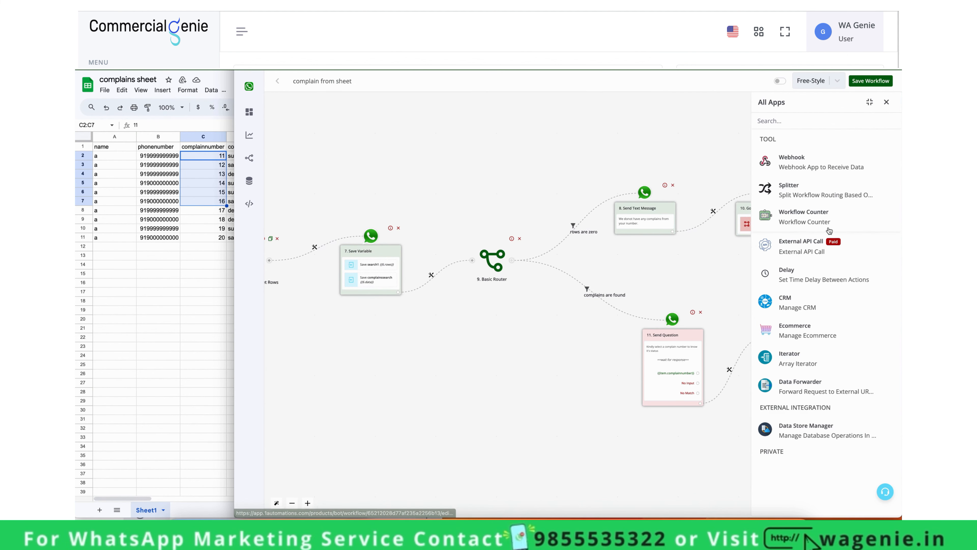
type("sheet")
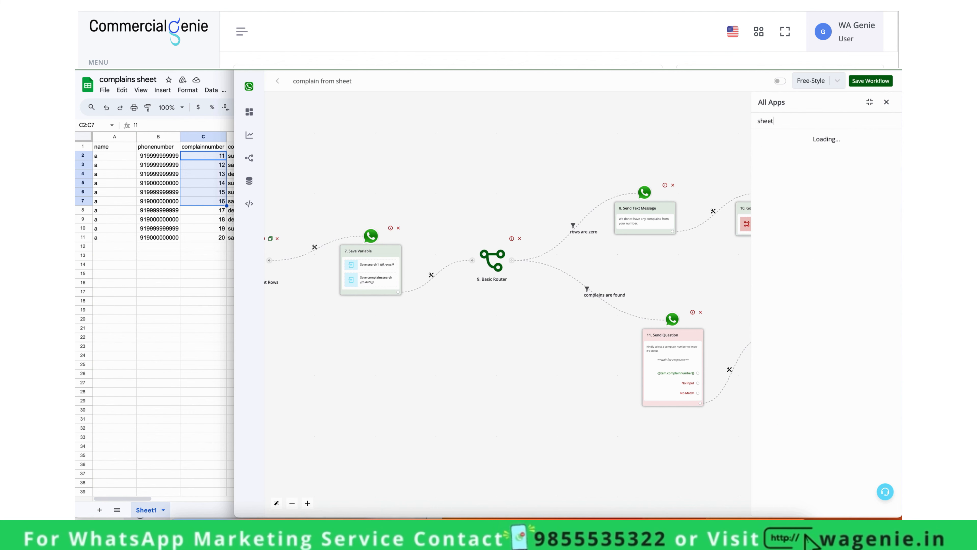
left_click(821, 154)
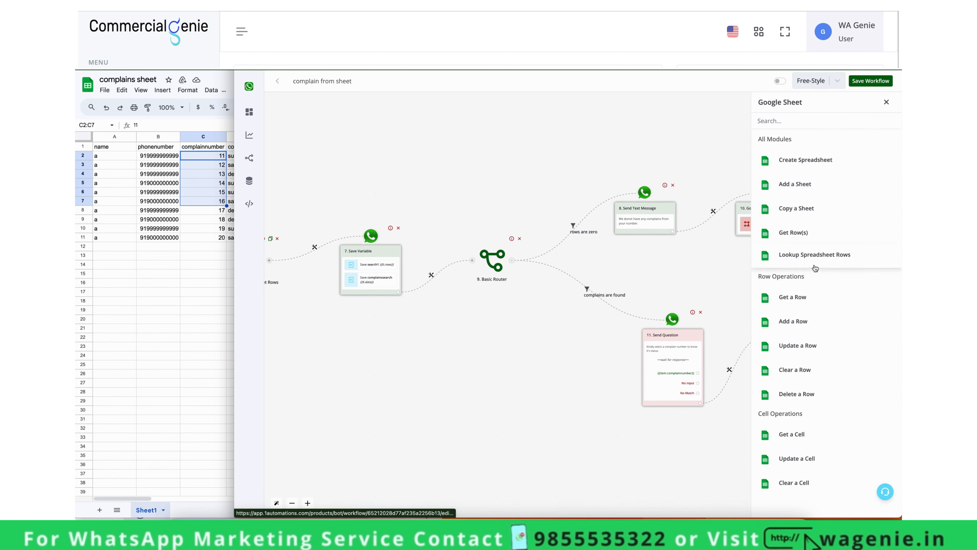
left_click(815, 267)
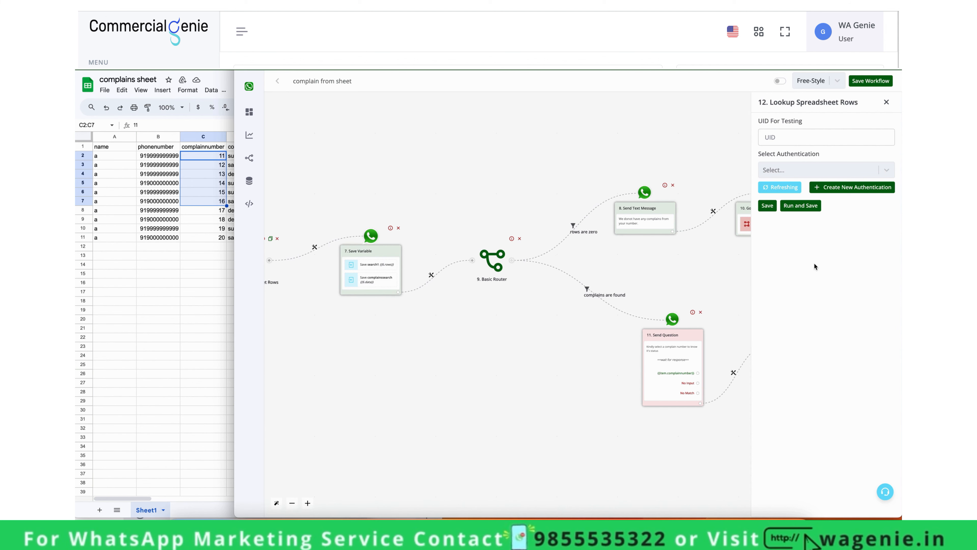
- Set the lookup's authentication to wainbox, its spreadsheet to "complains sheet" and its sheet to Sheet1
left_click(888, 168)
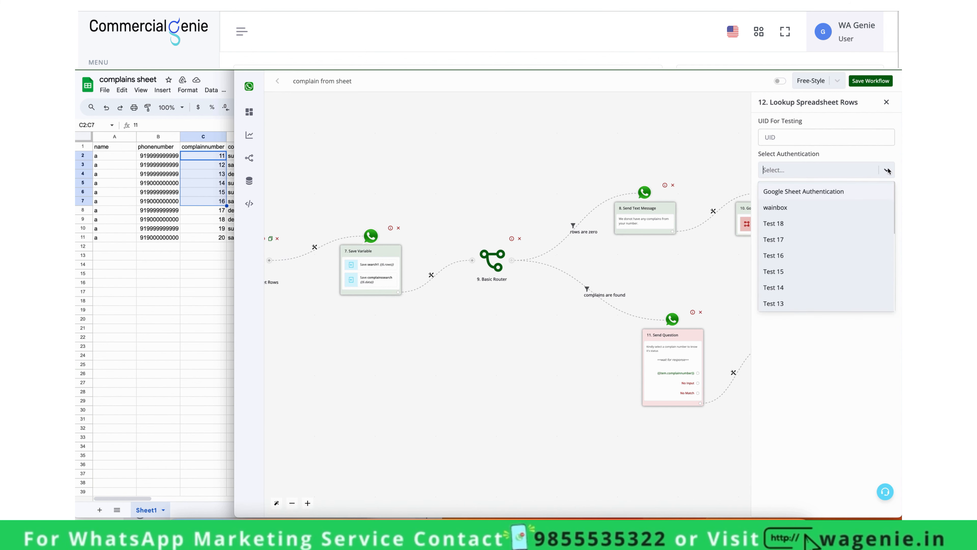
left_click(824, 207)
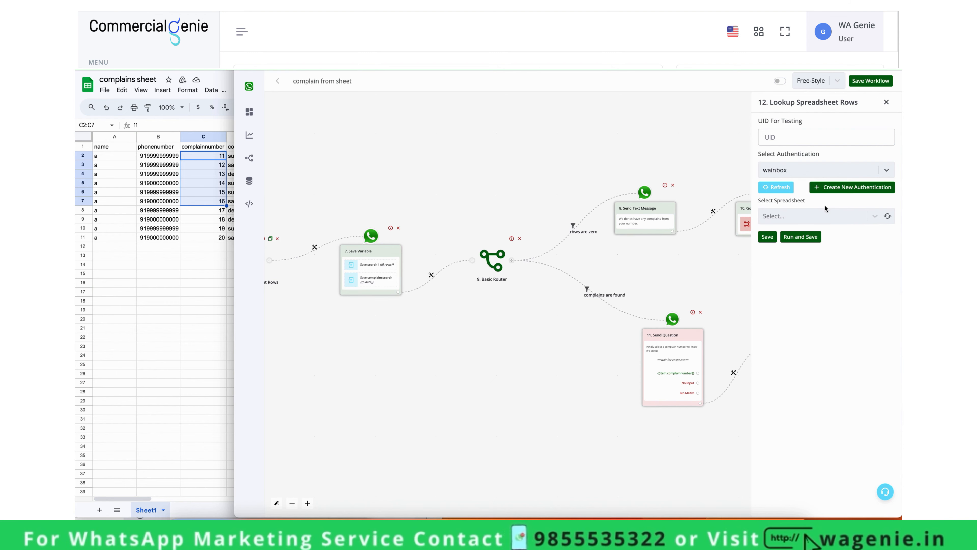
left_click(892, 216)
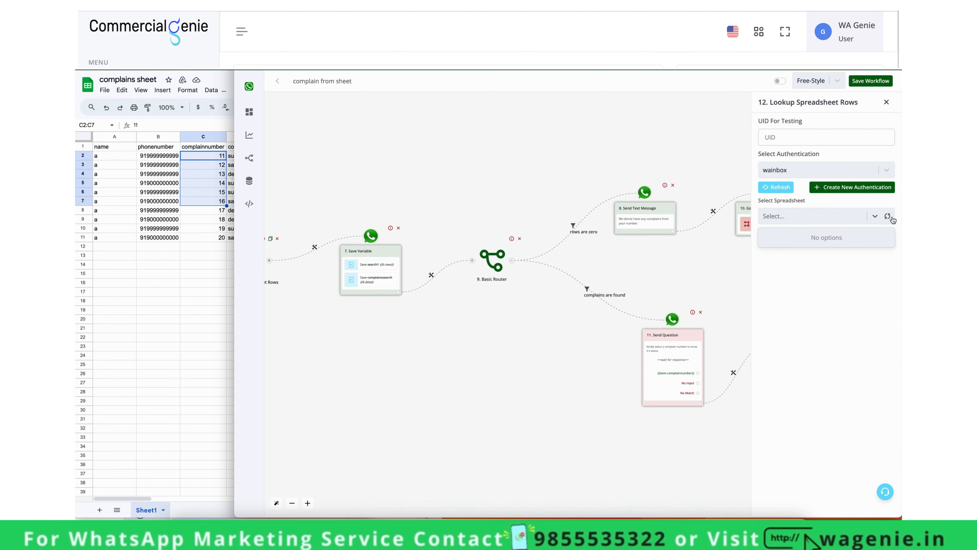
left_click(888, 217)
left_click(836, 239)
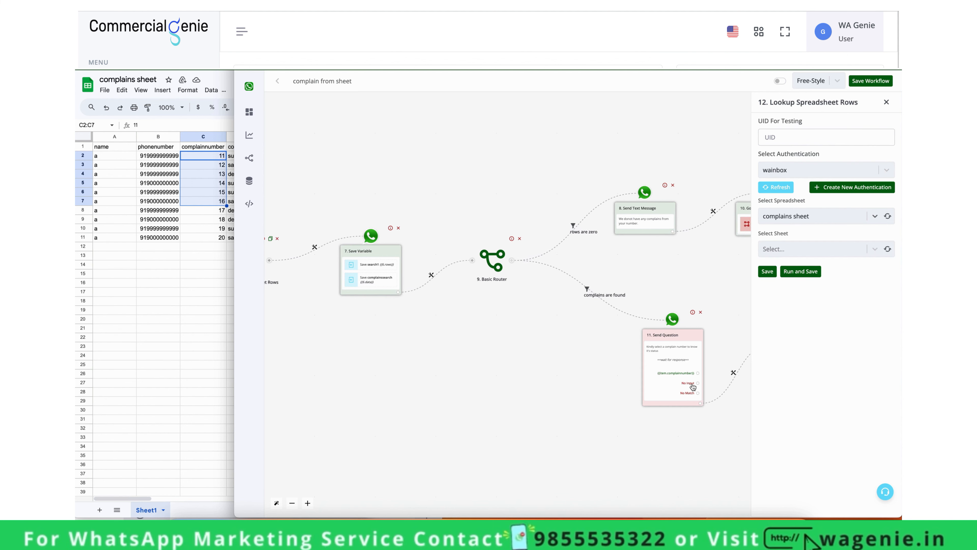
left_click(887, 249)
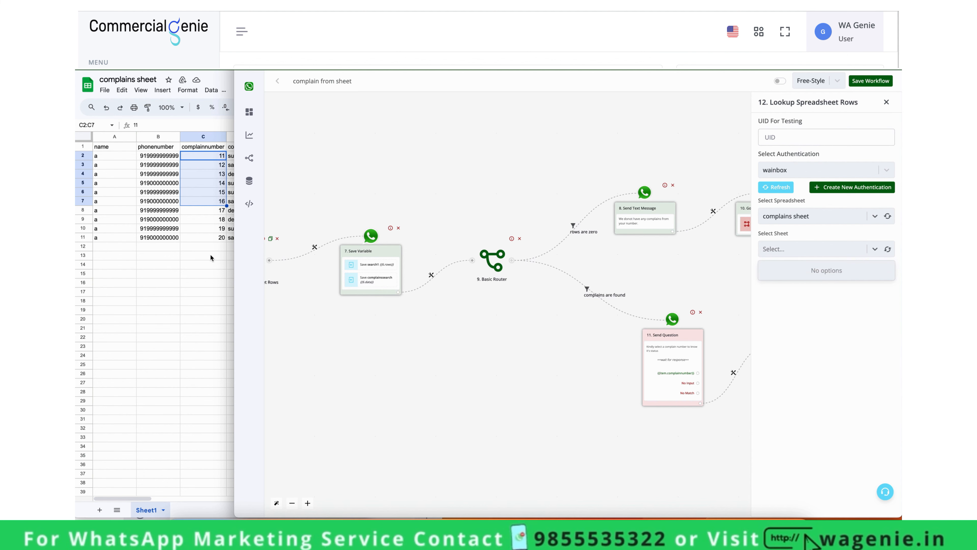
left_click(215, 289)
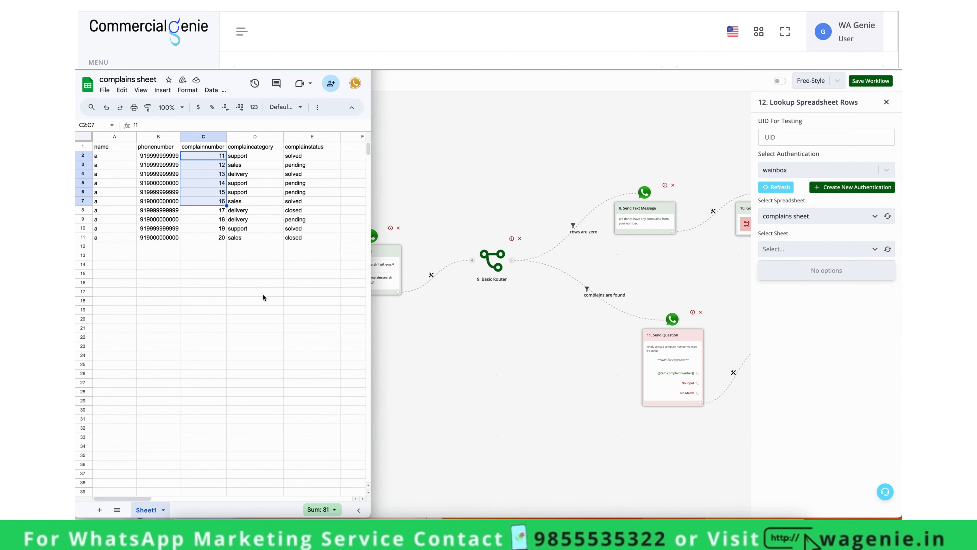
left_click_drag(263, 293, 197, 288)
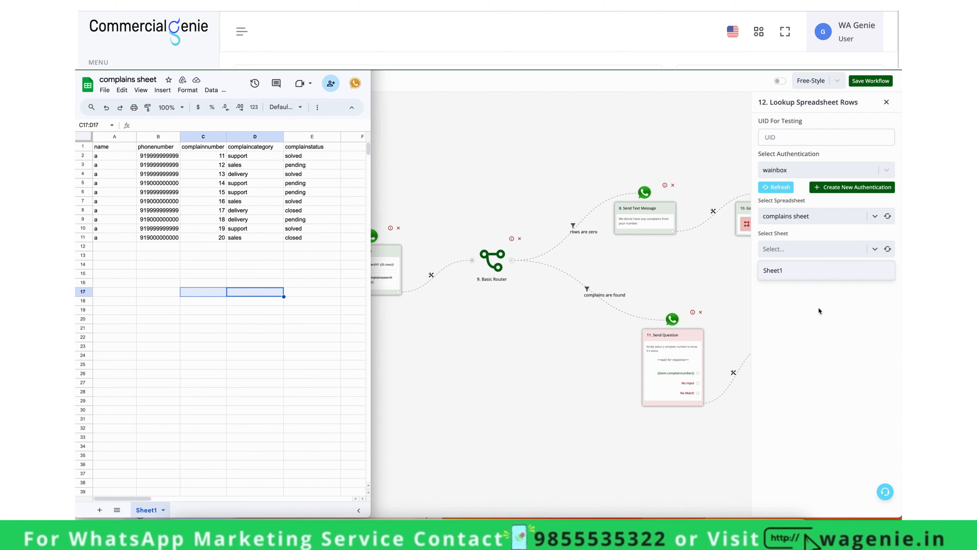
left_click(807, 271)
left_click(807, 271)
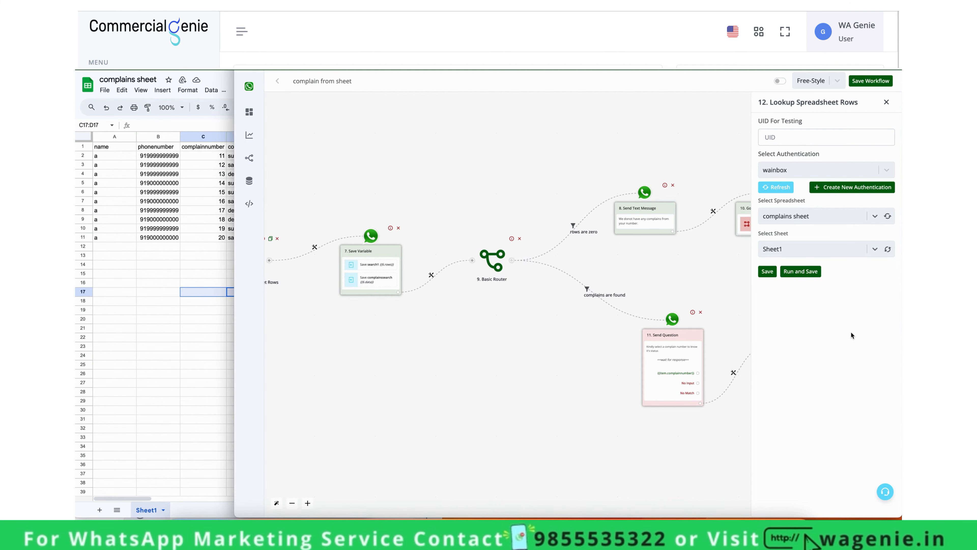
- Make the lookup search column C with the condition Equal to (Number) and the search value {{last_button_title}}
left_click(856, 285)
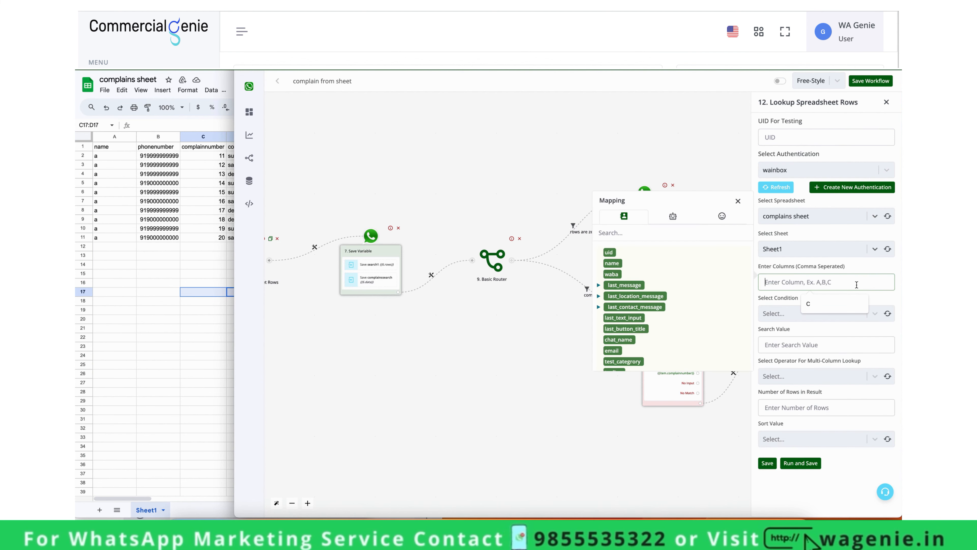
left_click(839, 299)
left_click(827, 311)
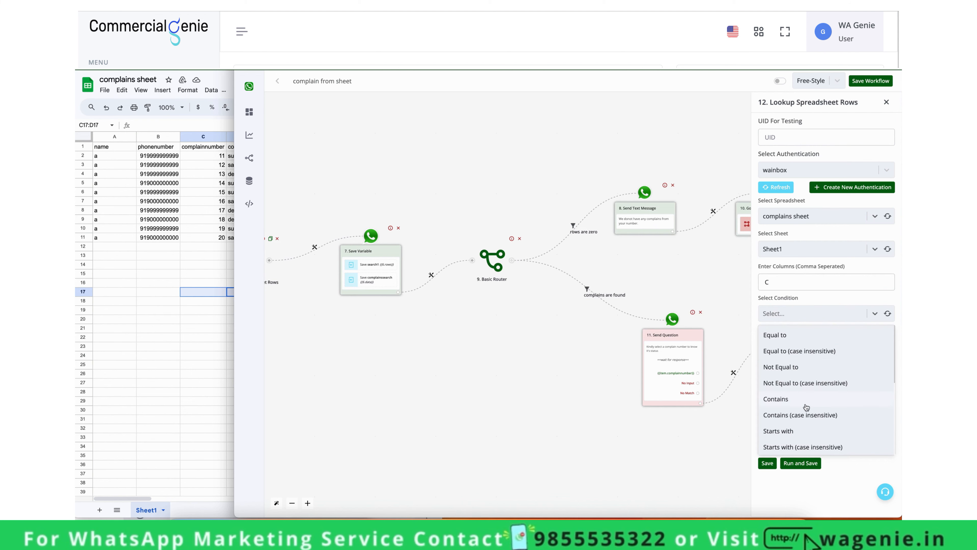
scroll(806, 407, "down", 3)
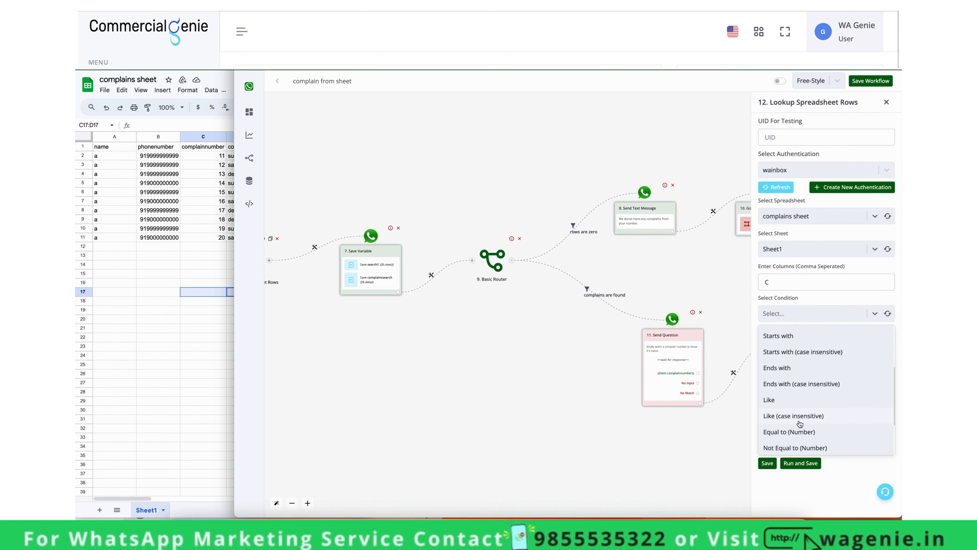
left_click(799, 432)
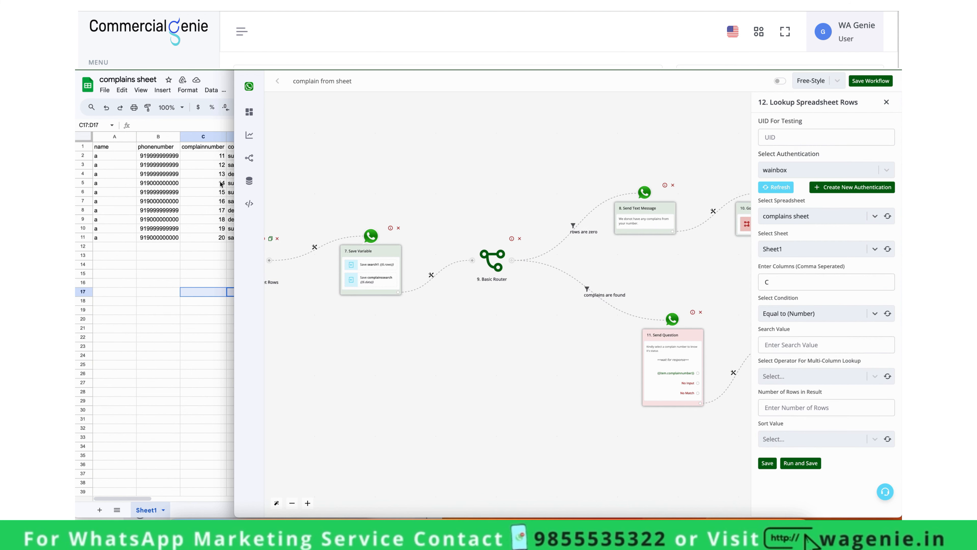
left_click(816, 344)
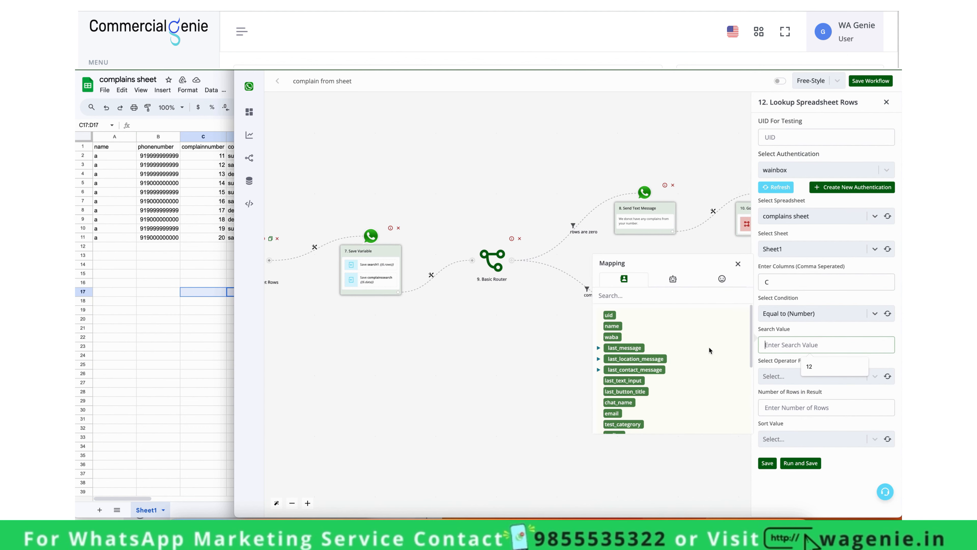
left_click(627, 391)
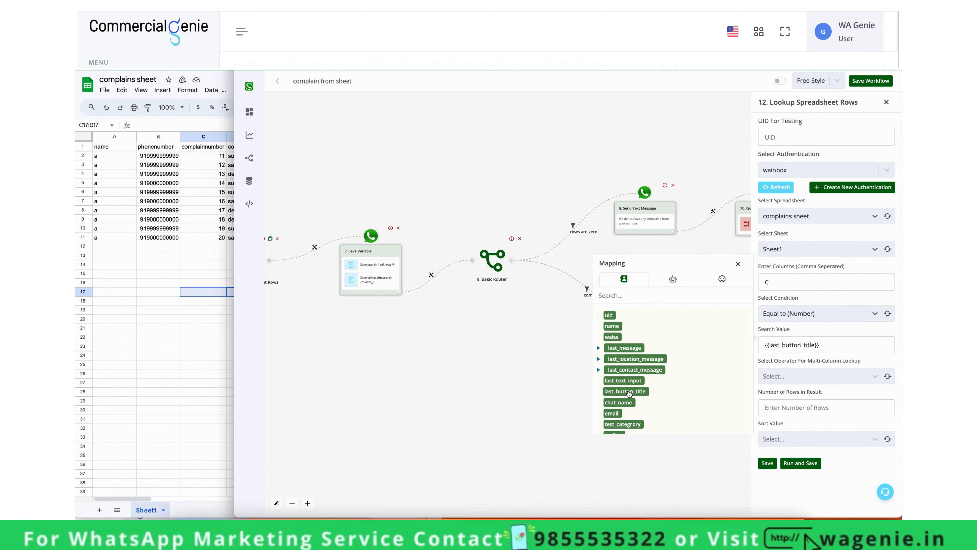
left_click(739, 264)
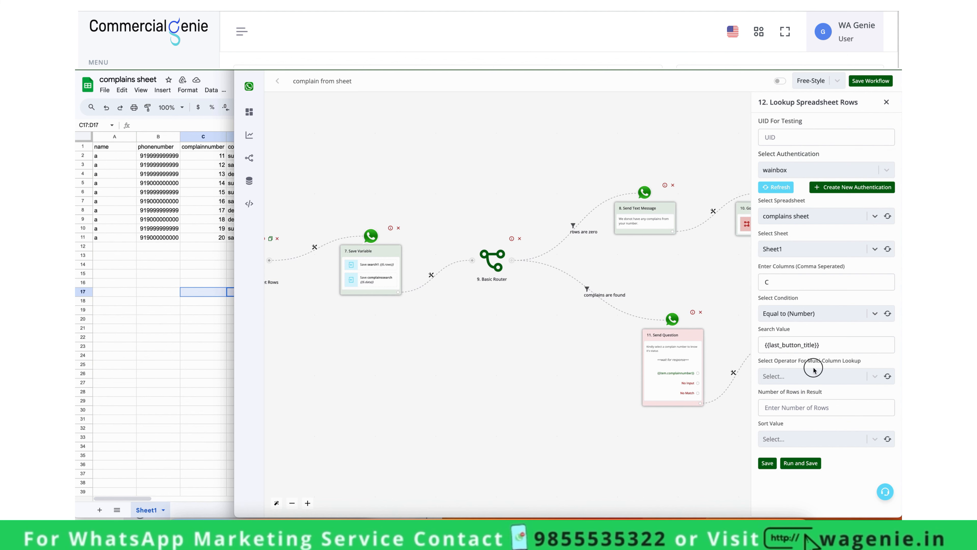
- Set the lookup's multi-column operator to AND, the number of result rows to 1 and the sort value to Bottom
left_click(811, 379)
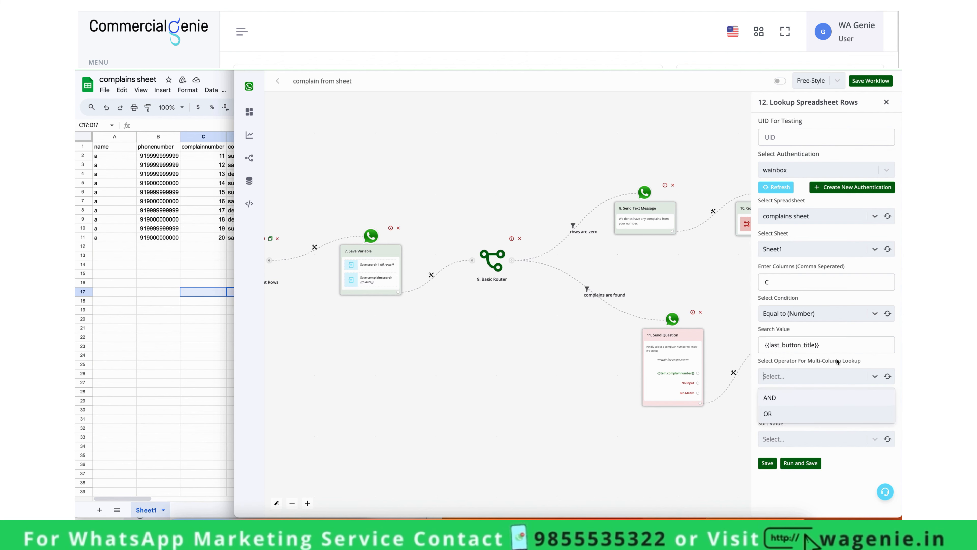
left_click(781, 398)
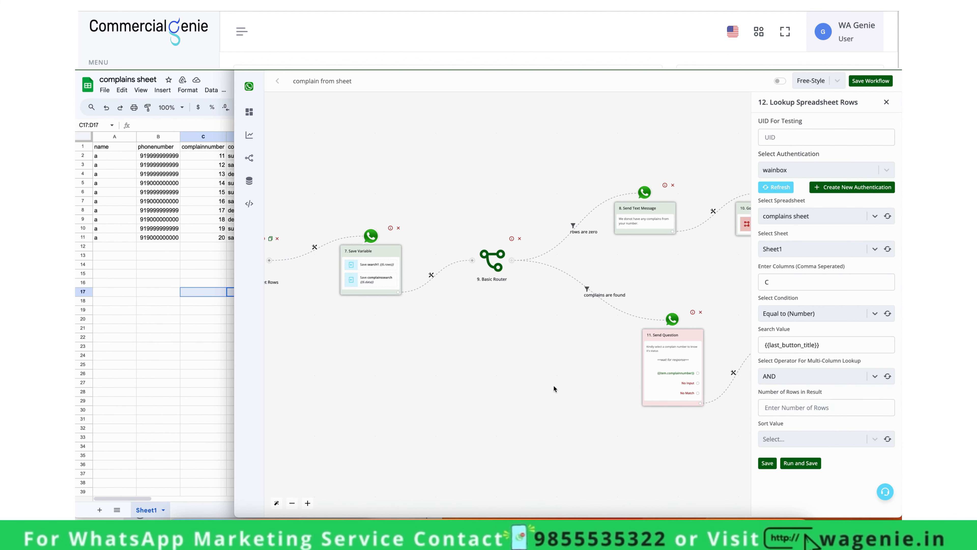
left_click(859, 408)
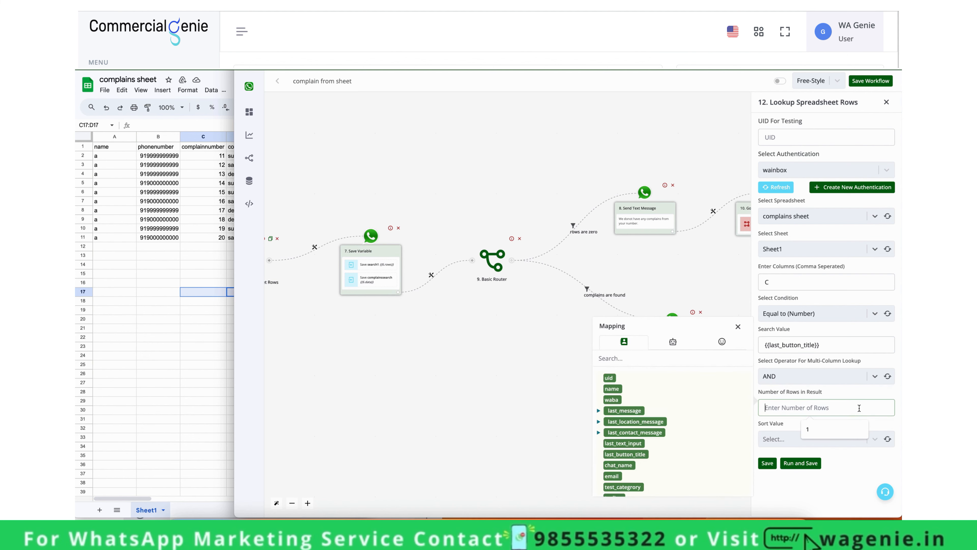
type("1")
left_click(848, 434)
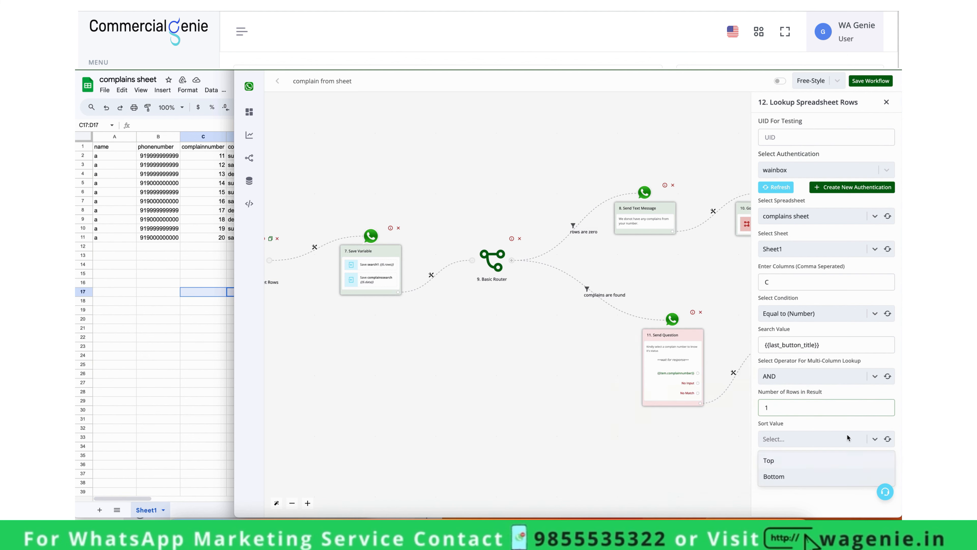
left_click(833, 478)
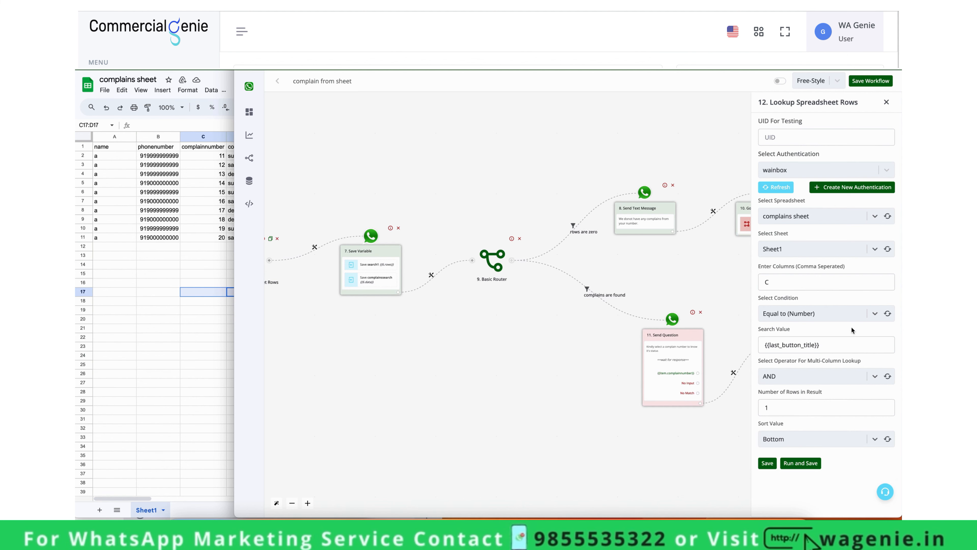
- Replace the lookup's search value with the test complaint number 12, and run and save the module
left_click(854, 340)
key("ctrl+a")
key("BackSpace")
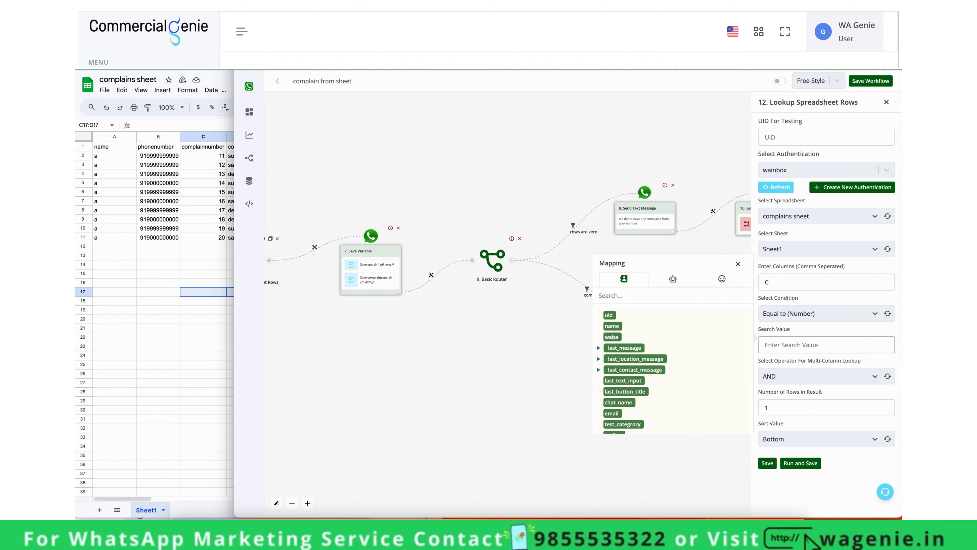
type("12")
left_click_drag(809, 346, 755, 348)
left_click(812, 464)
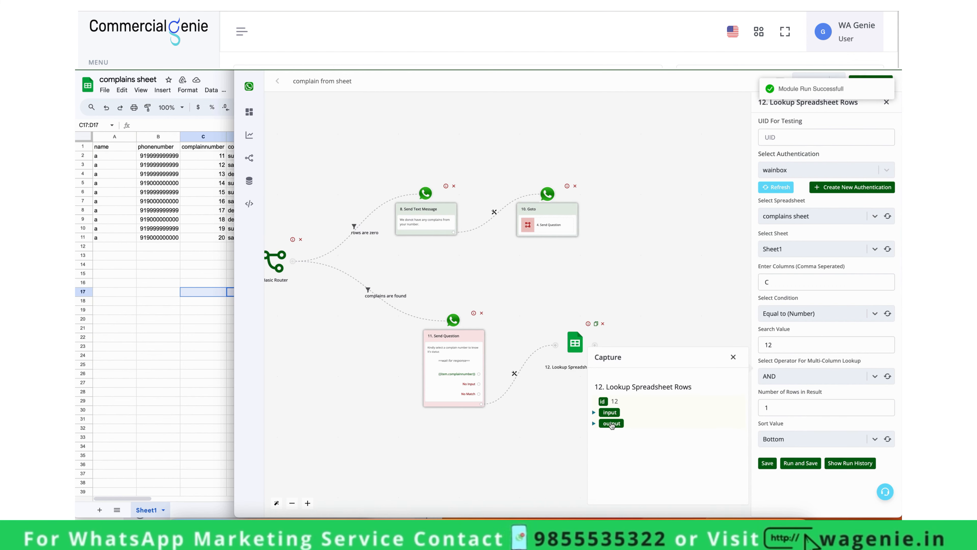
- Examine the first data row in the response of the captured lookup output, then close the capture
left_click(612, 423)
left_click(599, 445)
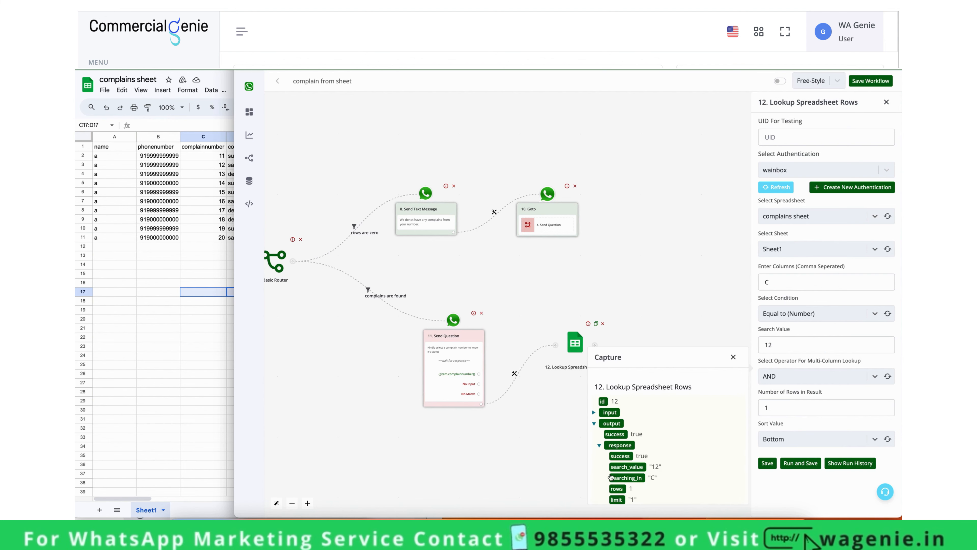
scroll(656, 482, "down", 1)
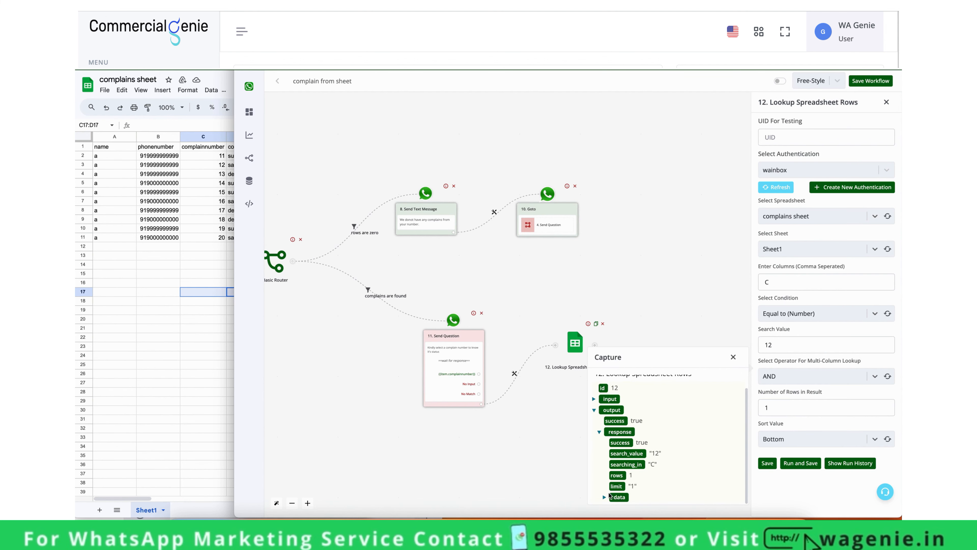
left_click(605, 496)
scroll(609, 496, "down", 1)
left_click(610, 498)
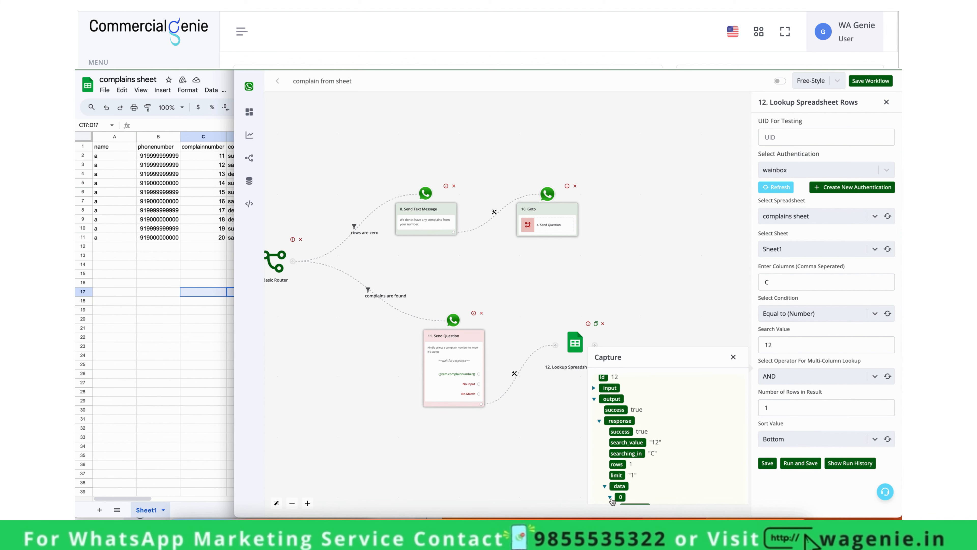
scroll(642, 481, "down", 5)
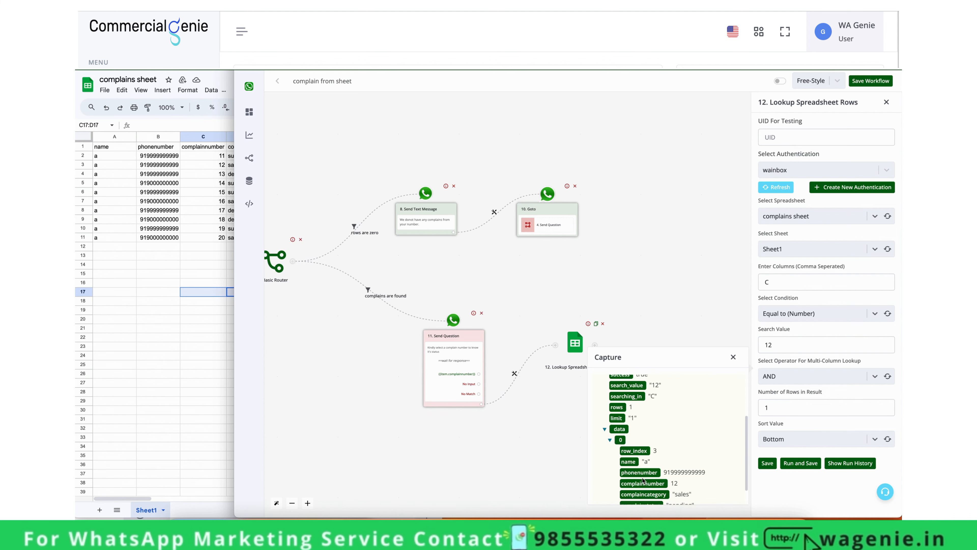
left_click(734, 357)
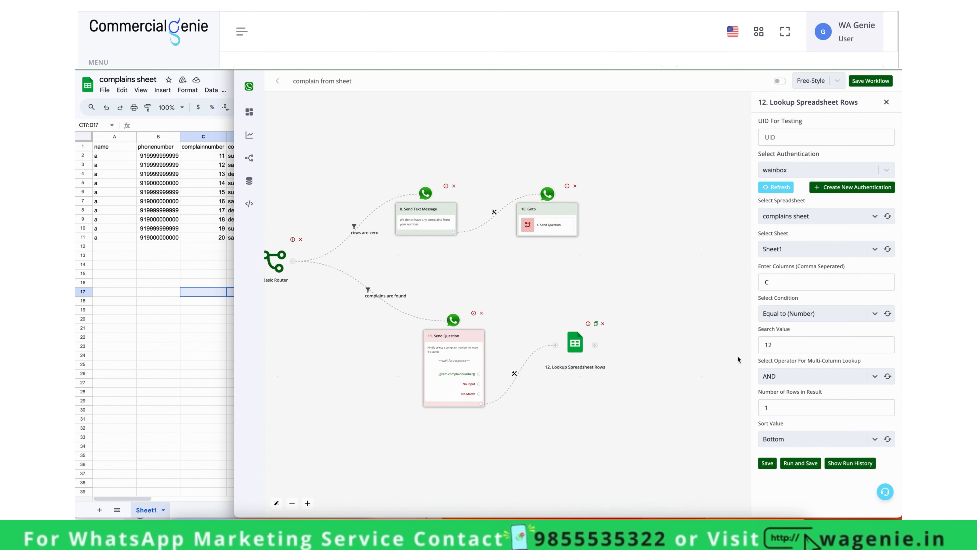
- Set the lookup's search value back to {{last_button_title}} and save the module
left_click(784, 346)
key("BackSpace")
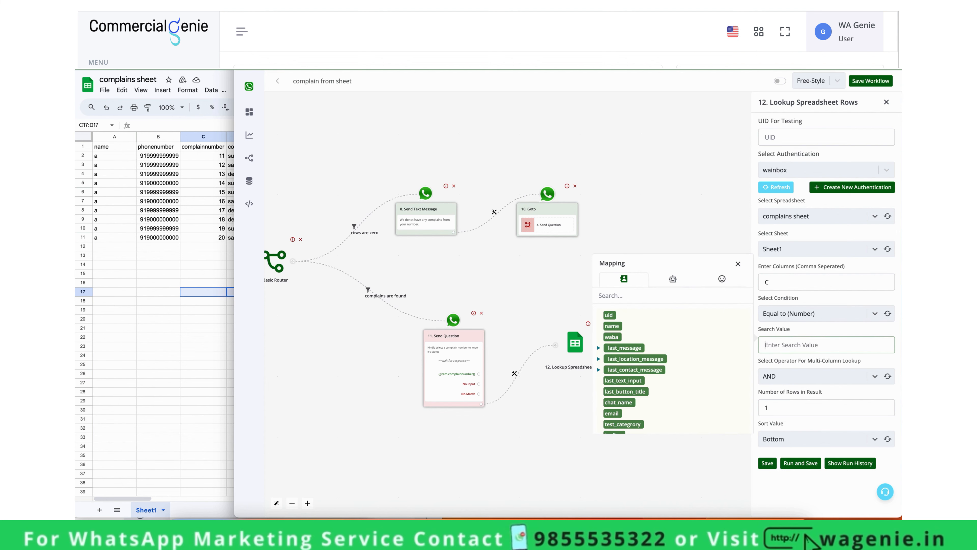
left_click(631, 391)
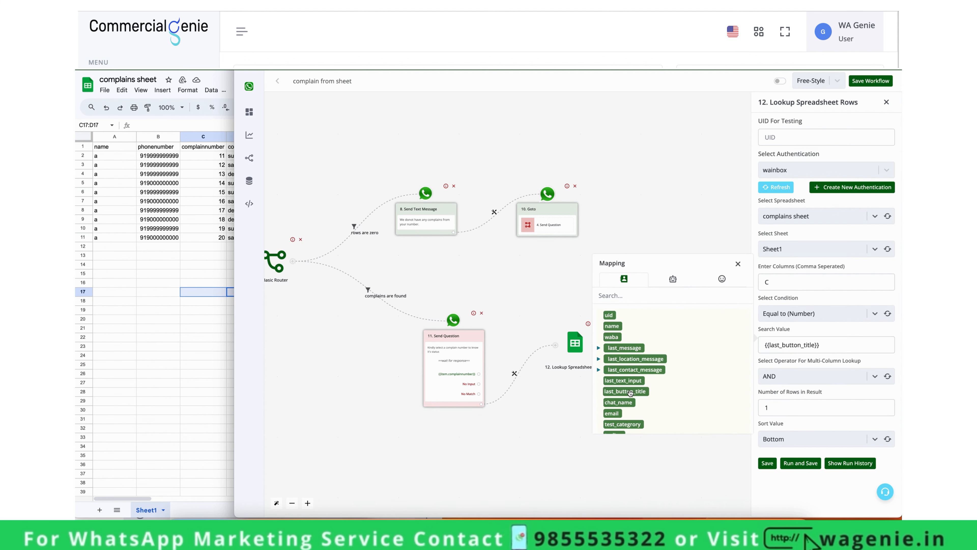
triple_click(781, 342)
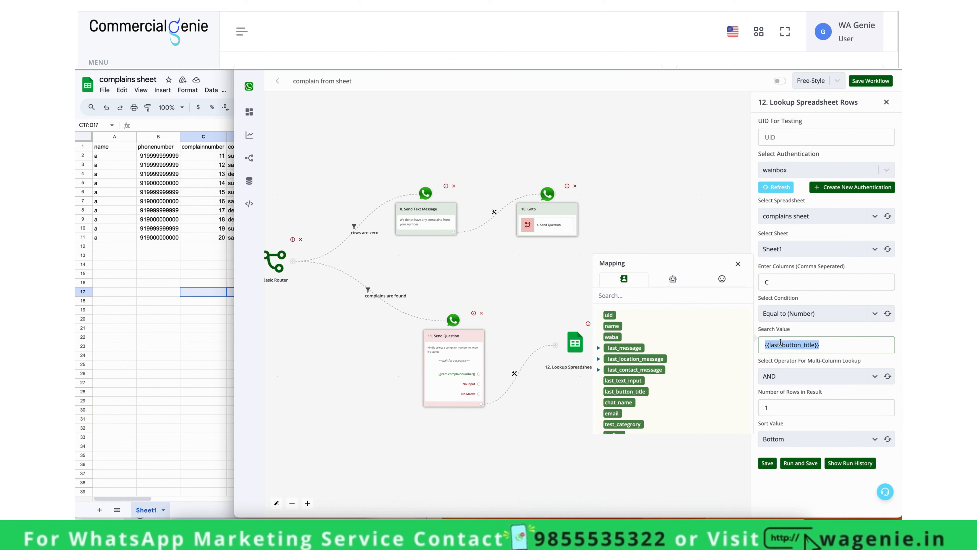
left_click(763, 466)
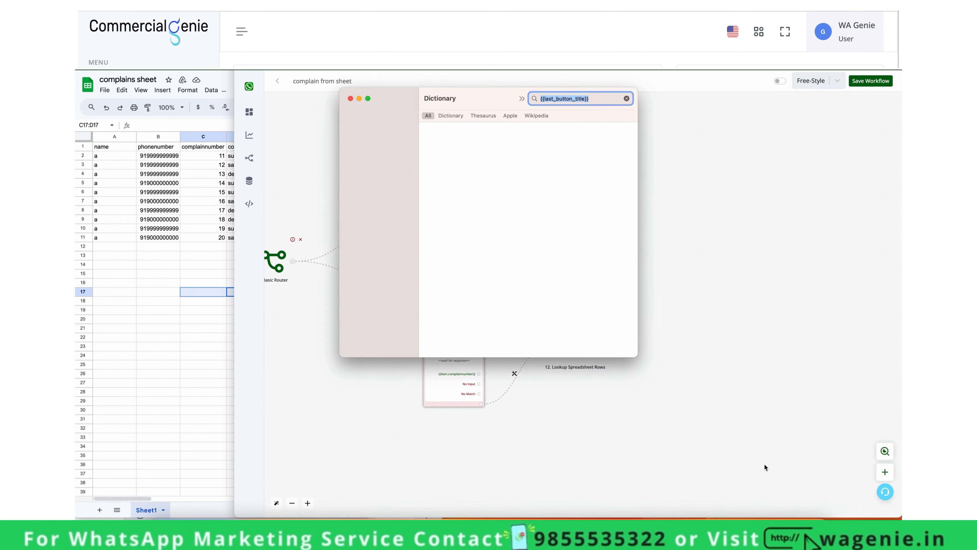
left_click(350, 99)
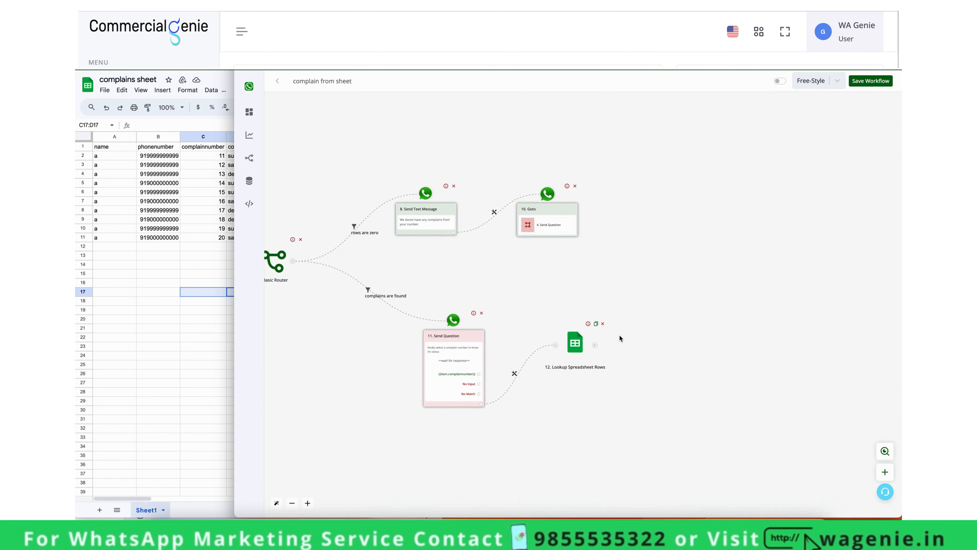
left_click(575, 342)
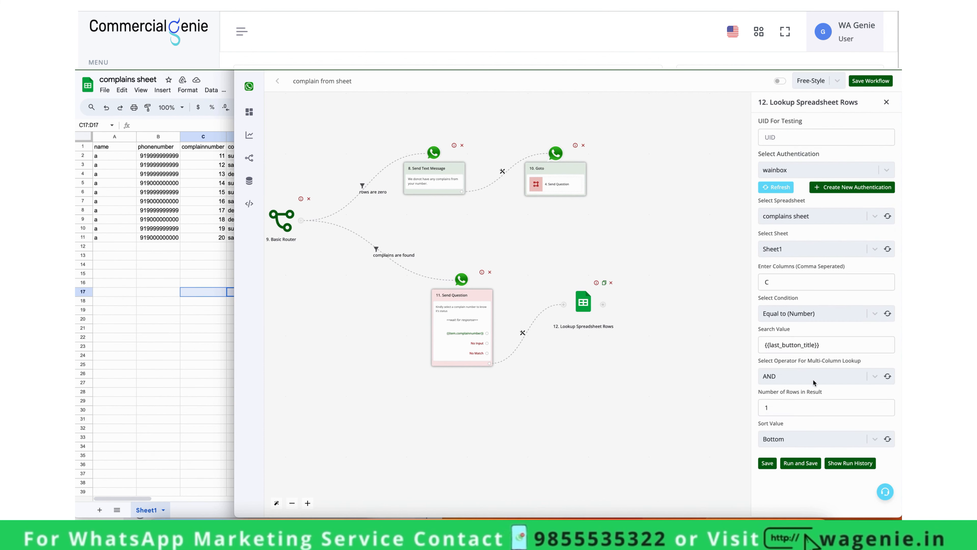
left_click(768, 463)
- Add a Save Variable action after the second spreadsheet lookup and choose the bot field search2
left_click(603, 304)
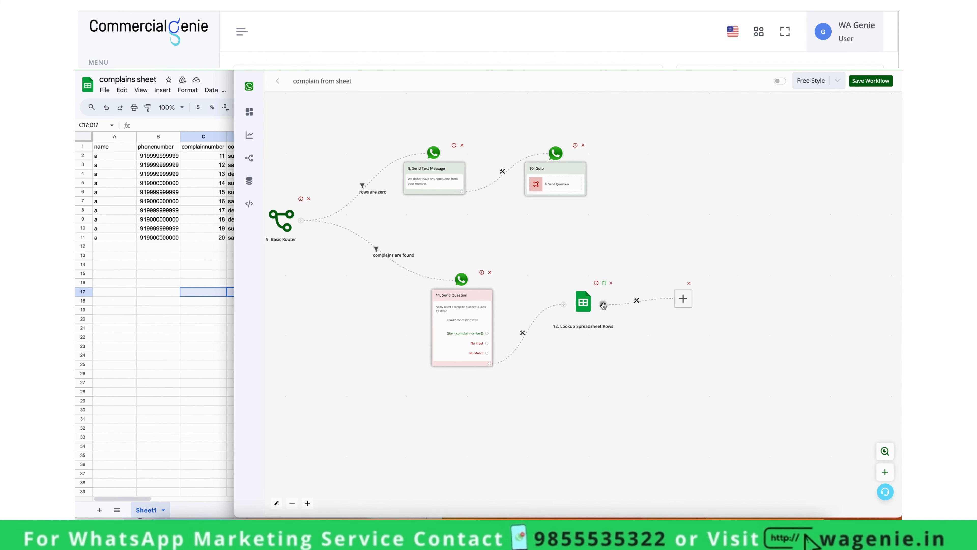
left_click(562, 298)
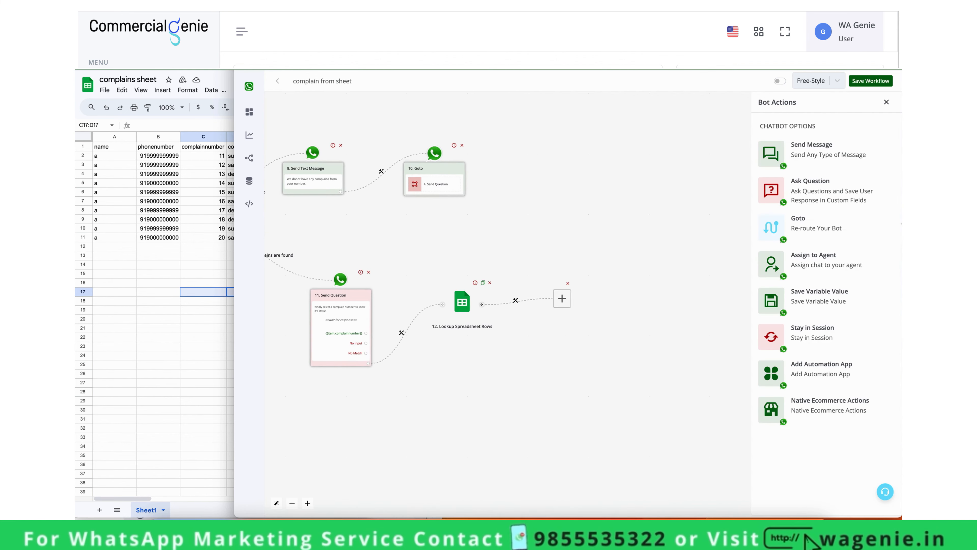
left_click(839, 296)
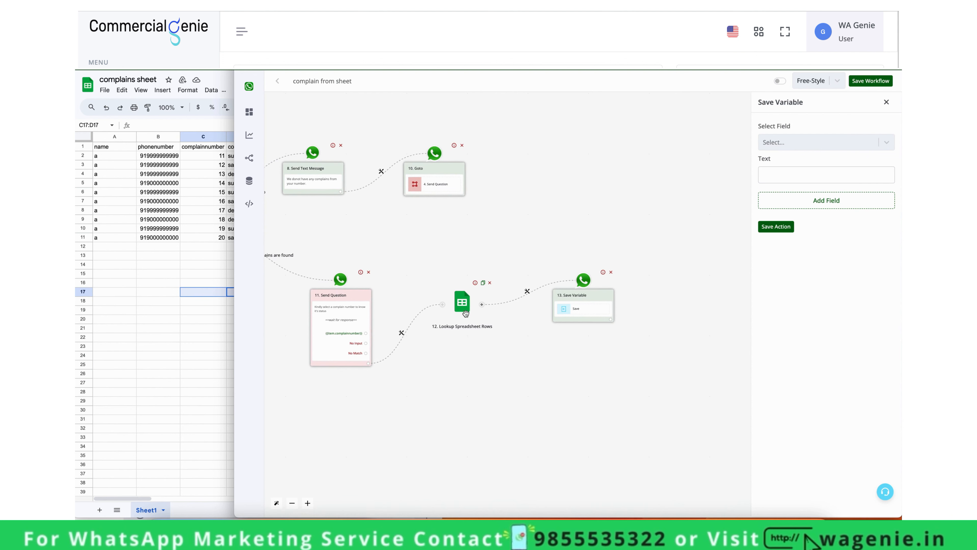
left_click(829, 144)
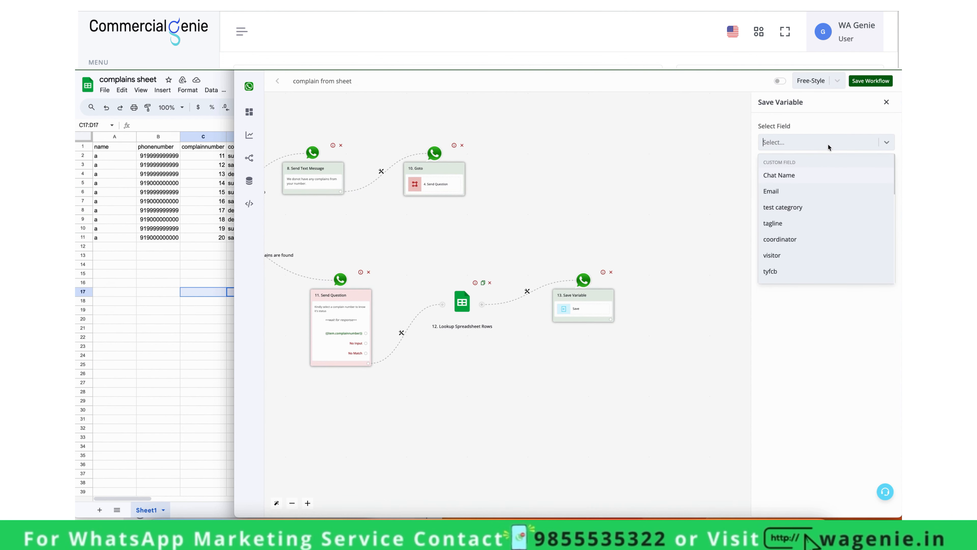
scroll(829, 229, "down", 3)
scroll(829, 228, "down", 5)
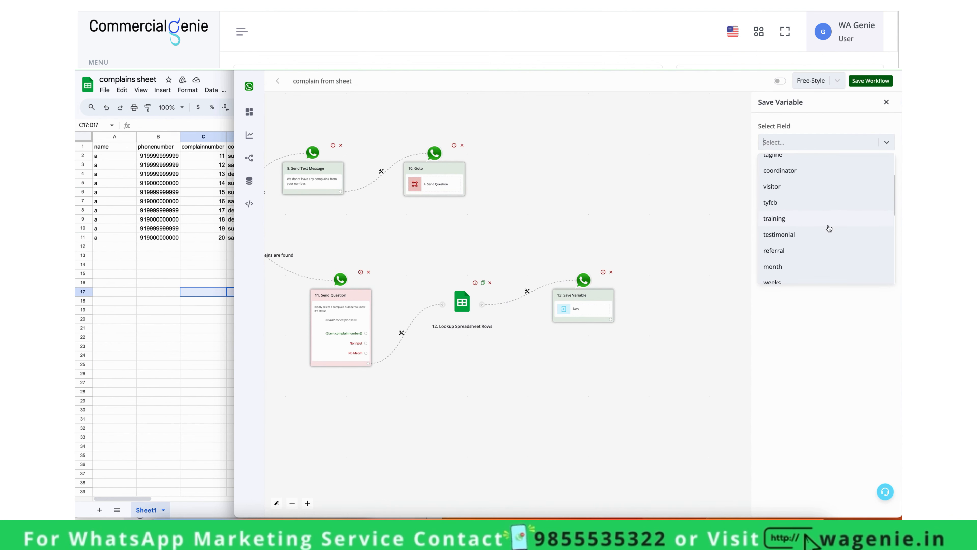
scroll(829, 228, "down", 3)
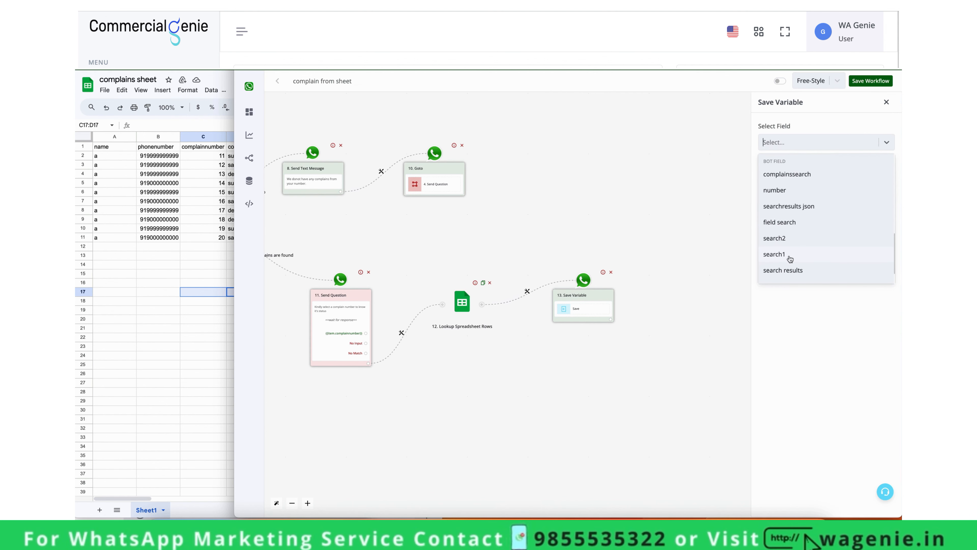
left_click(785, 238)
- Map the variable's text to the lookup's complainstatus, {{12.data[0].complainstatus}}, and save the action
left_click(806, 175)
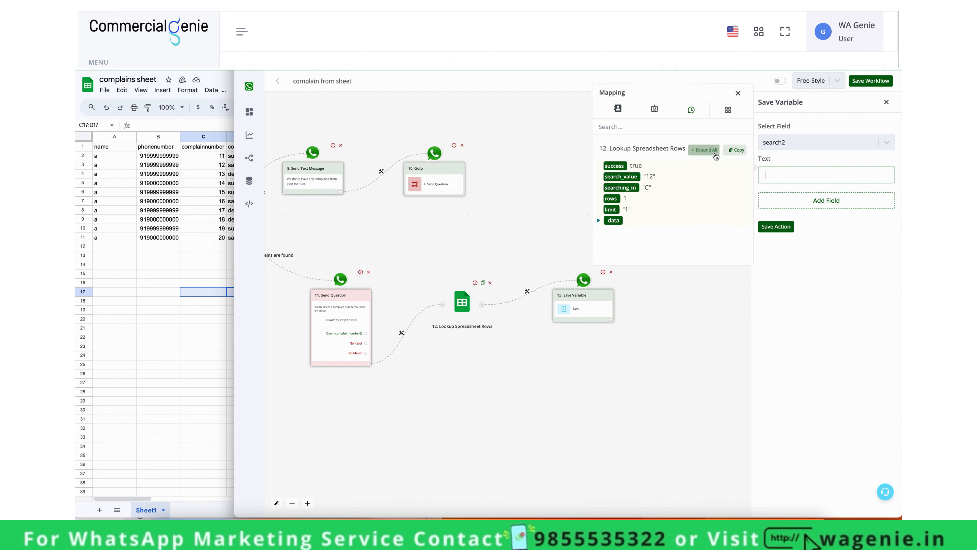
left_click(704, 150)
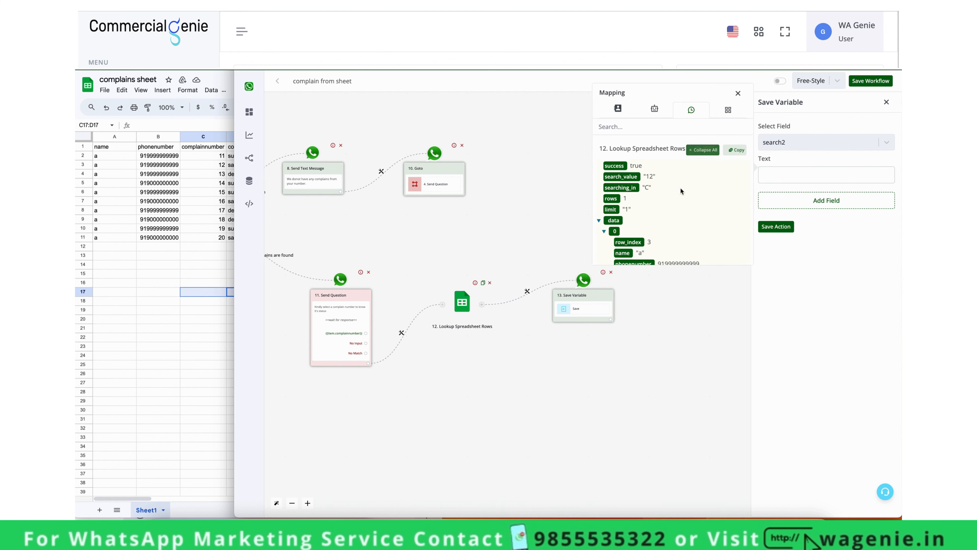
scroll(662, 211, "down", 2)
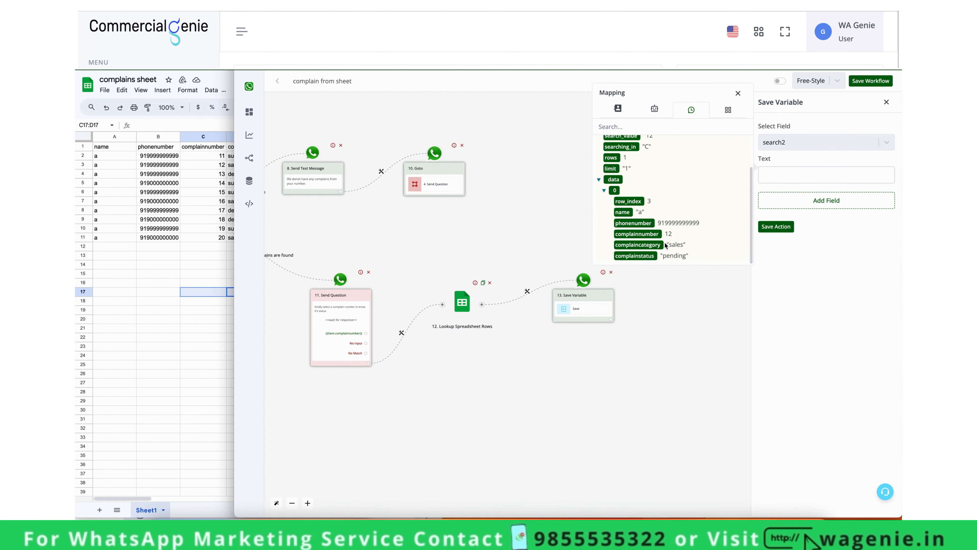
left_click(635, 256)
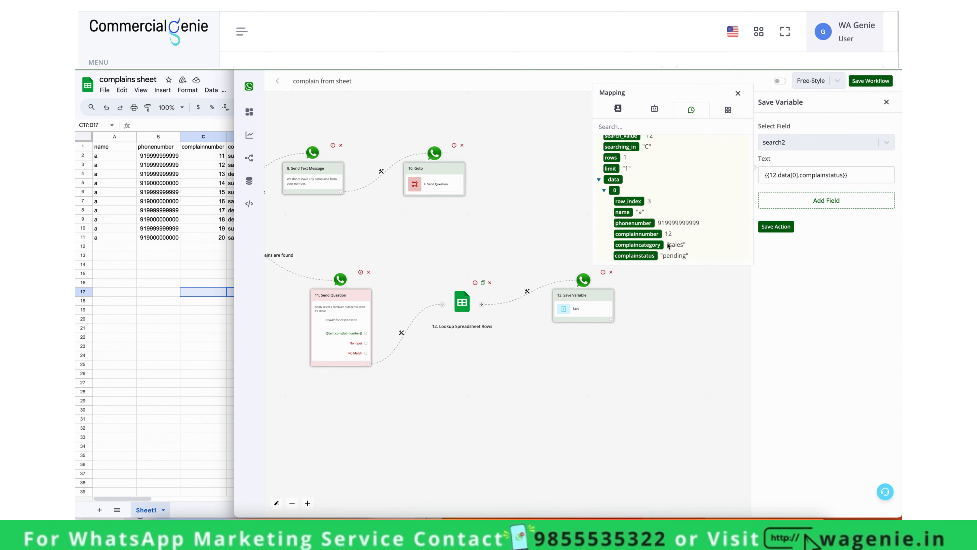
left_click(775, 227)
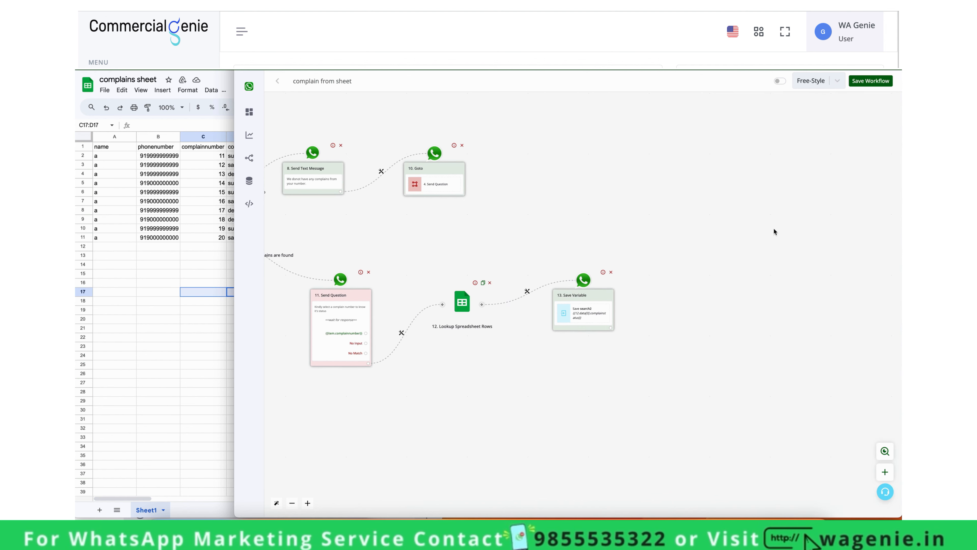
- Add a Send Message action of the Text type after the Save Variable action that stores the complaint status
left_click(611, 328)
left_click(563, 303)
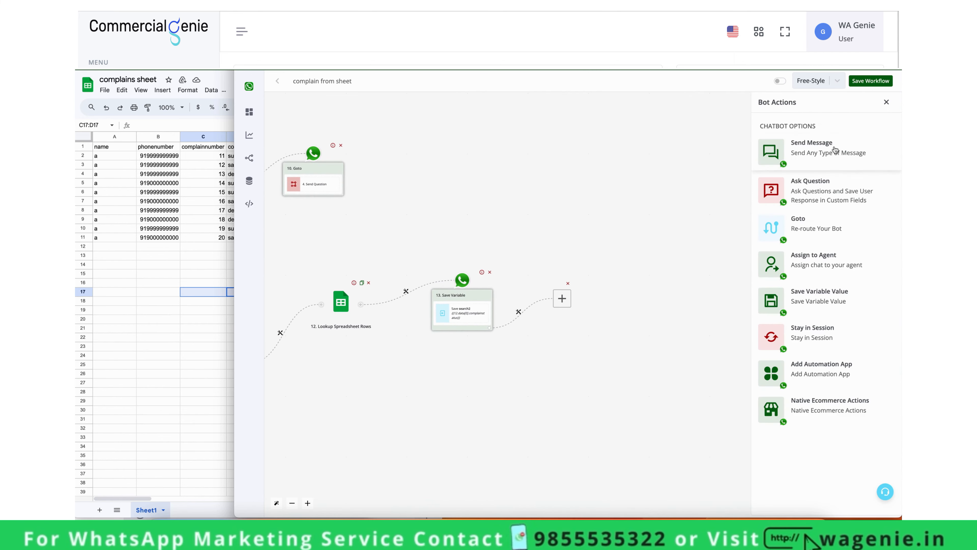
left_click(811, 148)
left_click(821, 133)
- Write the message body "Your complaint status is {{BTF.search2}}" using the search2 bot field, and save the message
left_click(810, 178)
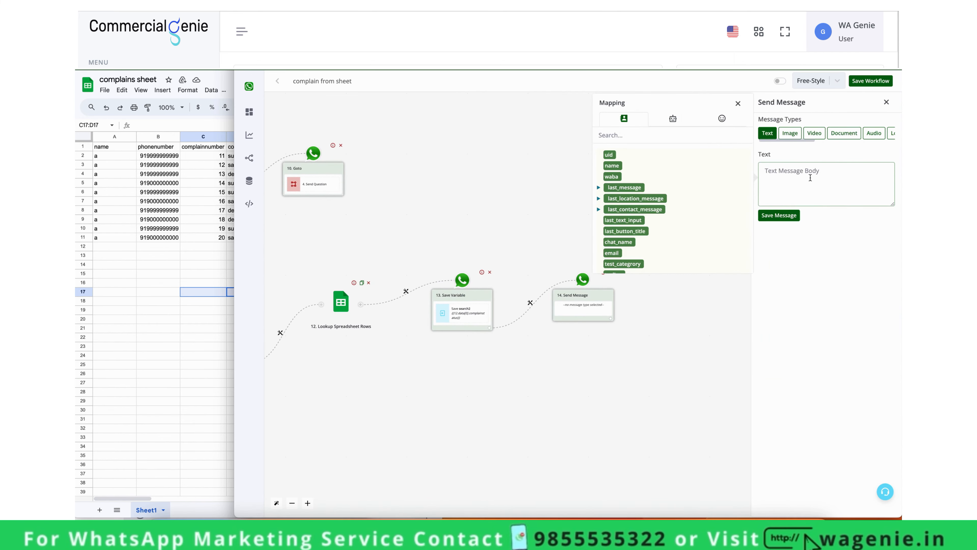
type("Your complaint status is")
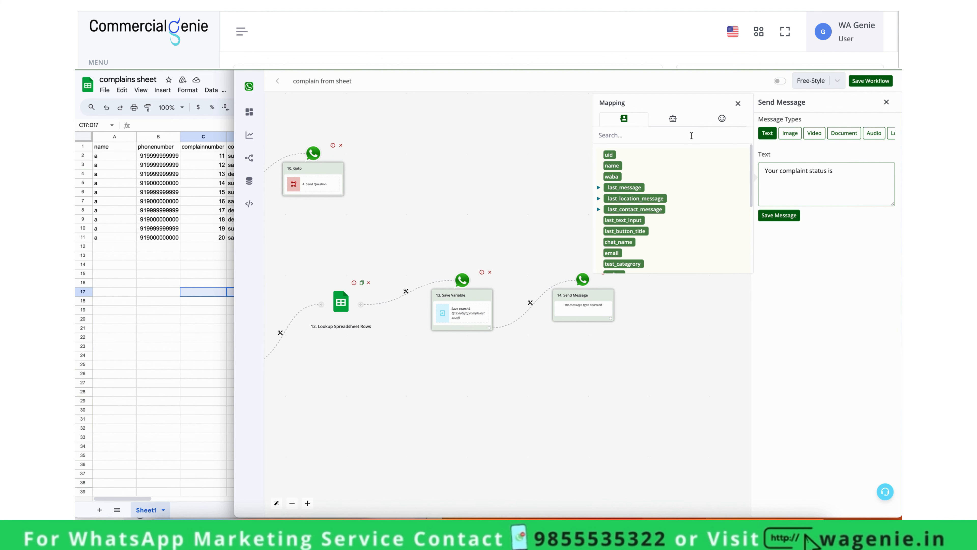
left_click(674, 119)
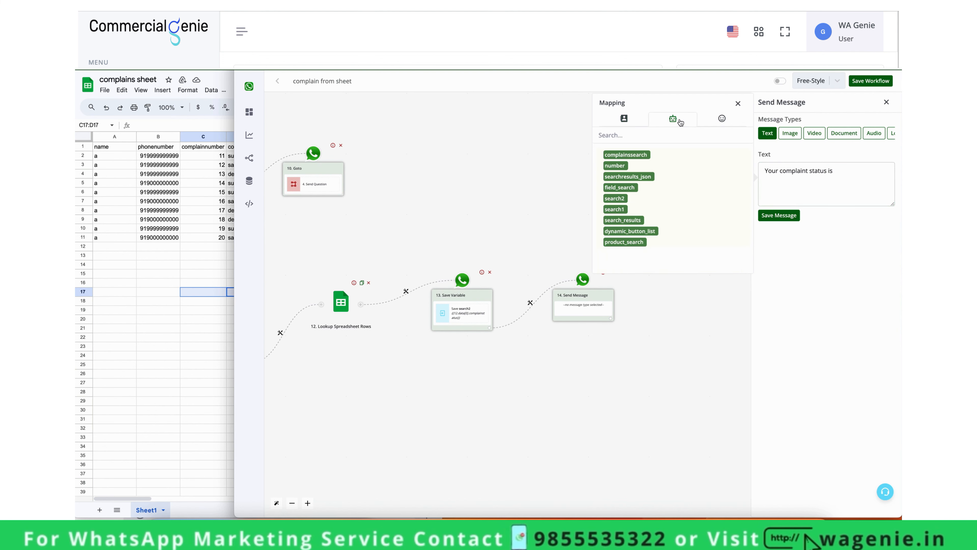
left_click(622, 202)
left_click_drag(885, 171, 832, 171)
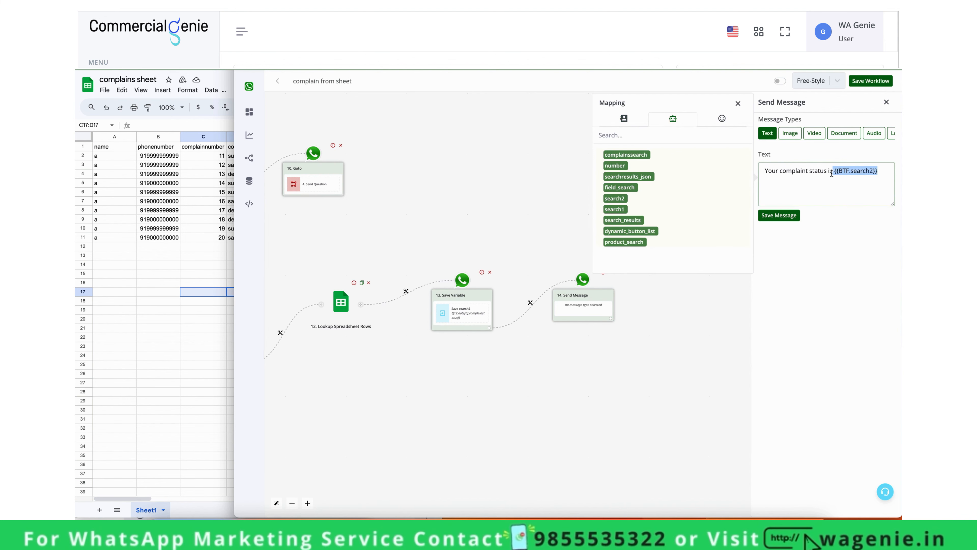
left_click(779, 215)
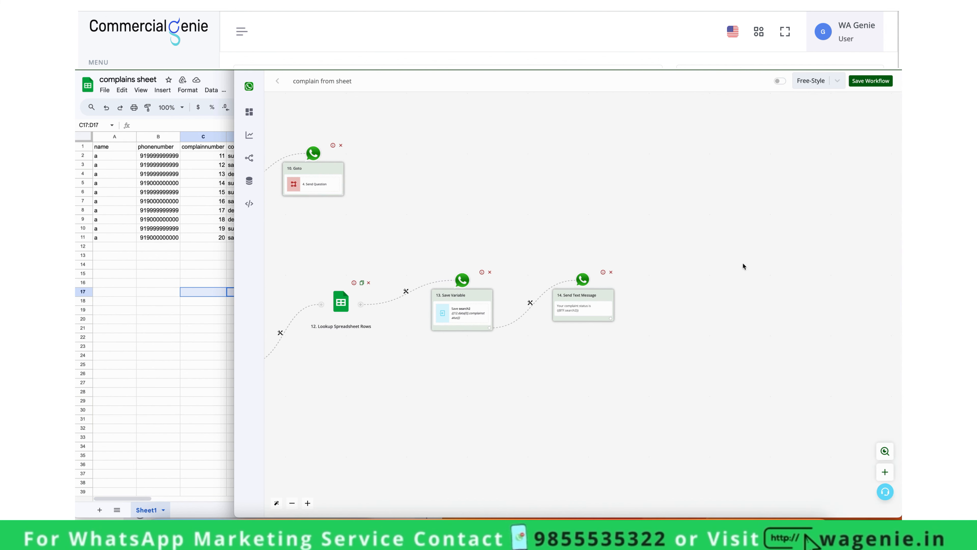
- Examine the whole flow from the final complaint status message back to the billing number question and its Yes and No branches
left_click_drag(470, 392, 805, 392)
left_click_drag(435, 366, 694, 411)
left_click_drag(474, 370, 680, 367)
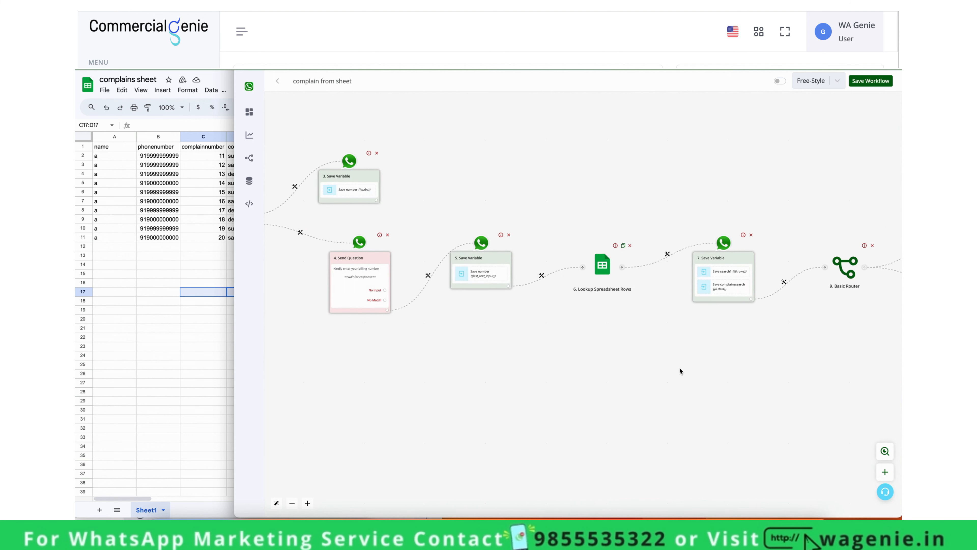
left_click_drag(568, 363, 681, 374)
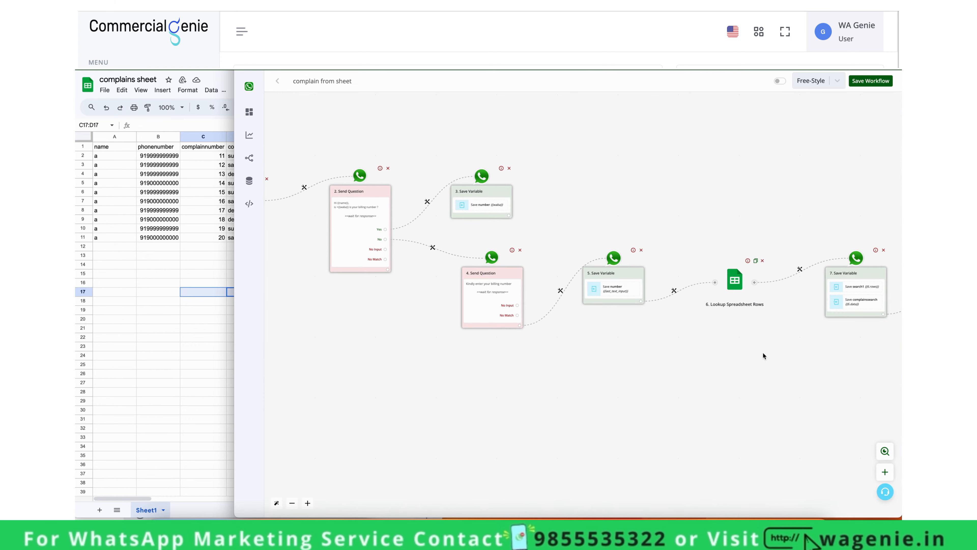
left_click_drag(762, 352, 453, 371)
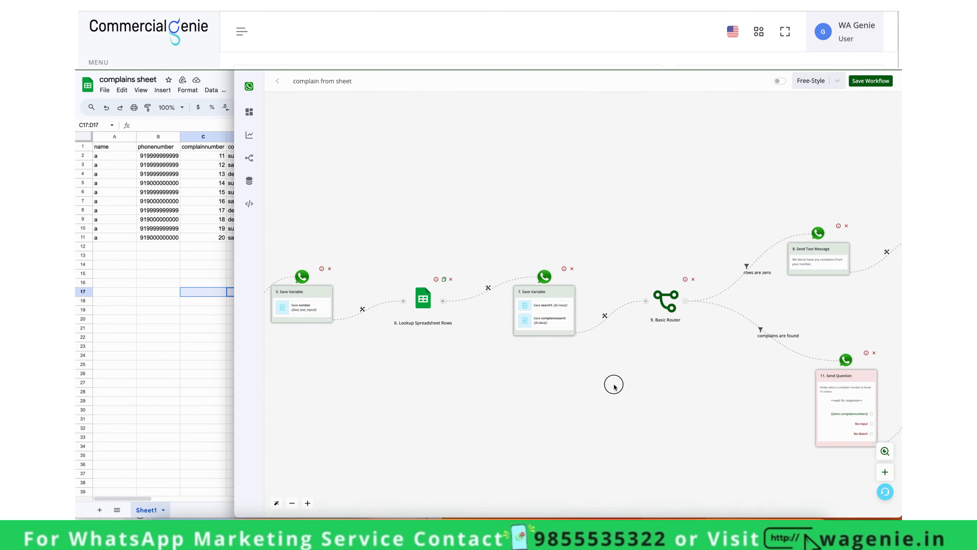
left_click_drag(613, 384, 458, 331)
left_click_drag(639, 378, 534, 343)
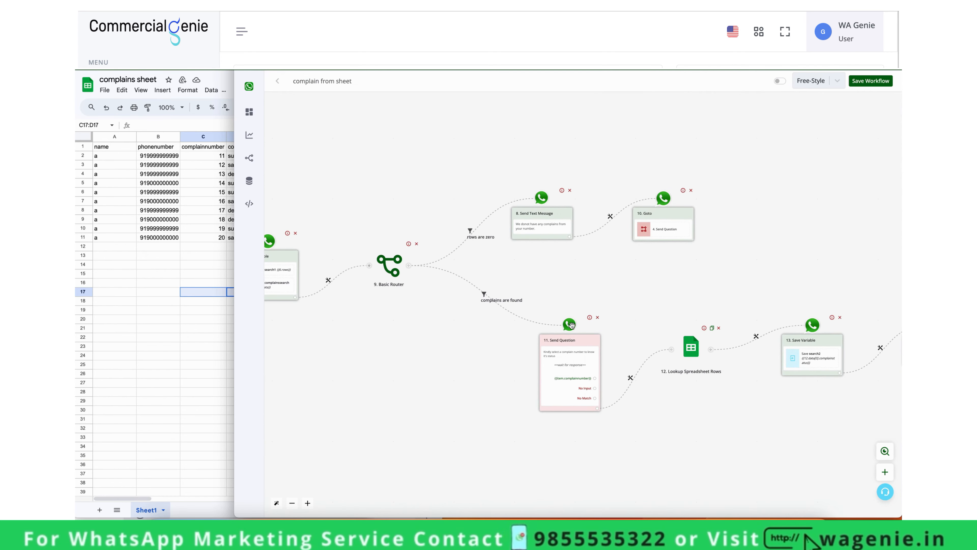
left_click_drag(673, 423, 564, 421)
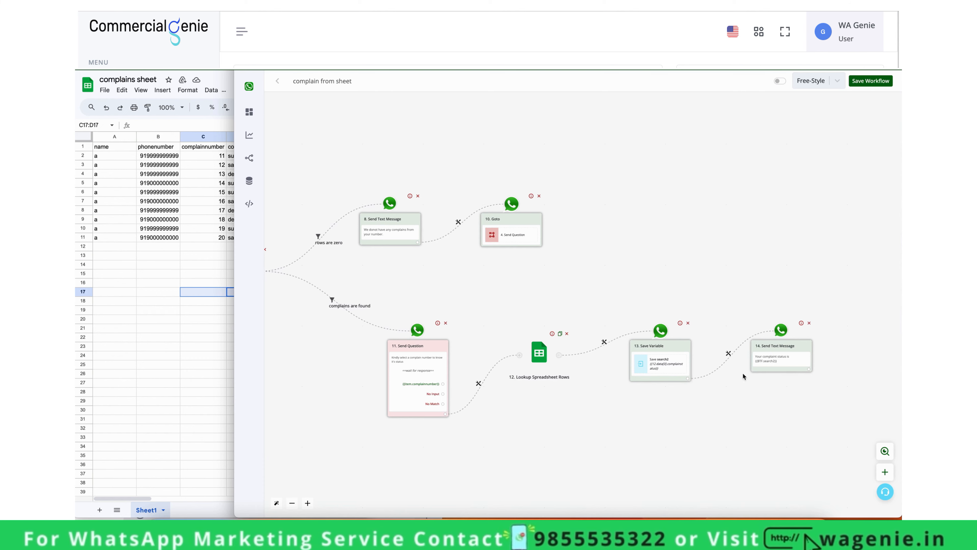
left_click_drag(547, 288, 857, 270)
left_click_drag(465, 370, 738, 372)
left_click_drag(455, 343, 684, 376)
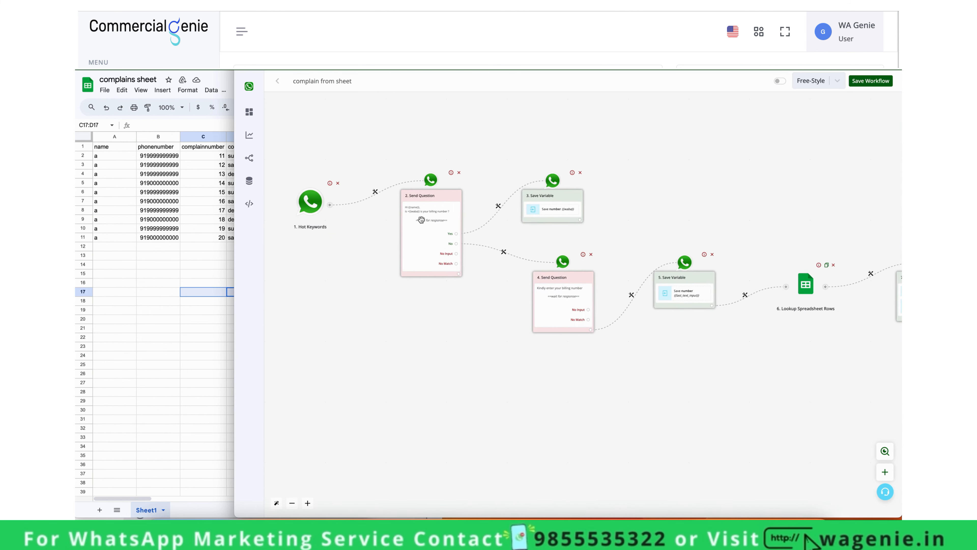
scroll(417, 214, "up", 5)
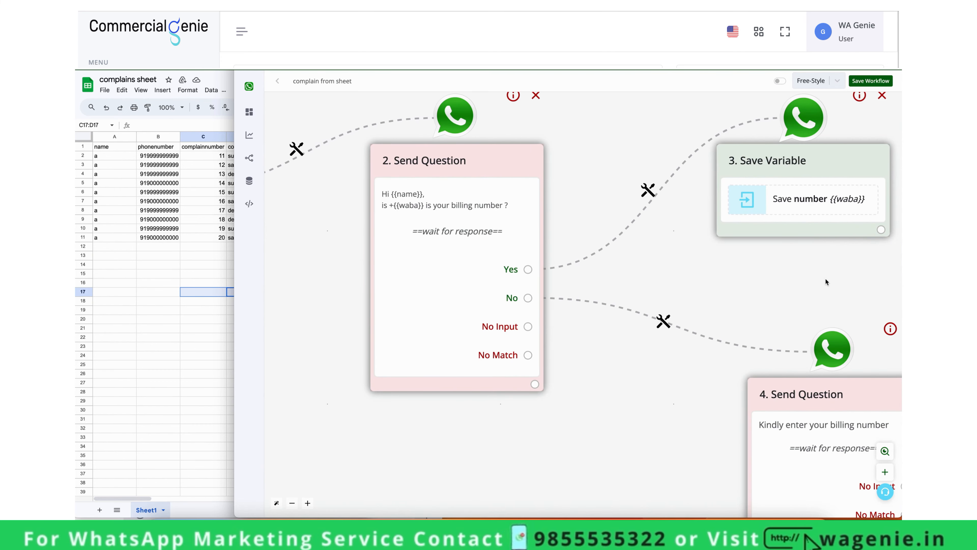
left_click_drag(808, 278, 499, 242)
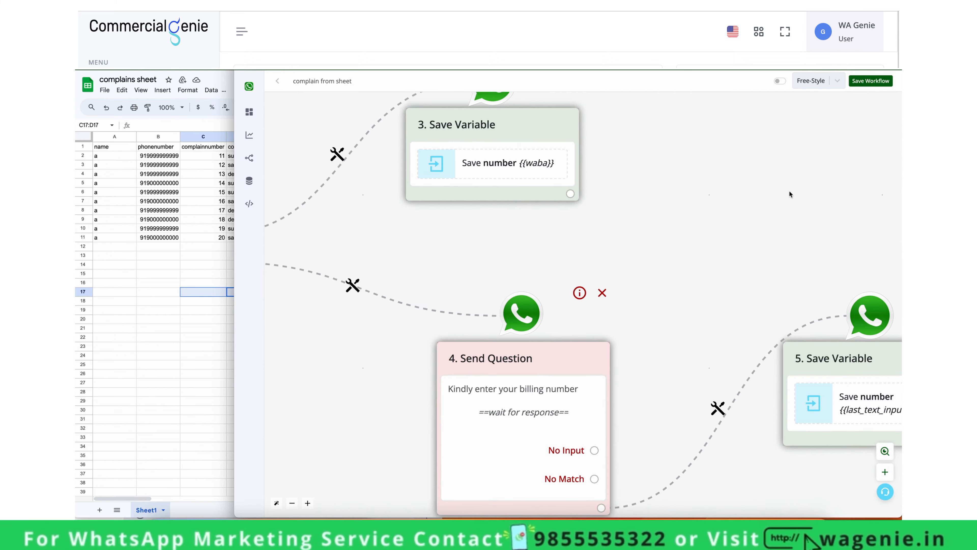
- Add a Goto action after the Save Variable step on the Yes branch, route it to 6. Lookup Spreadsheet Rows, and save the route
scroll(789, 191, "down", 6)
left_click_drag(778, 332, 506, 375)
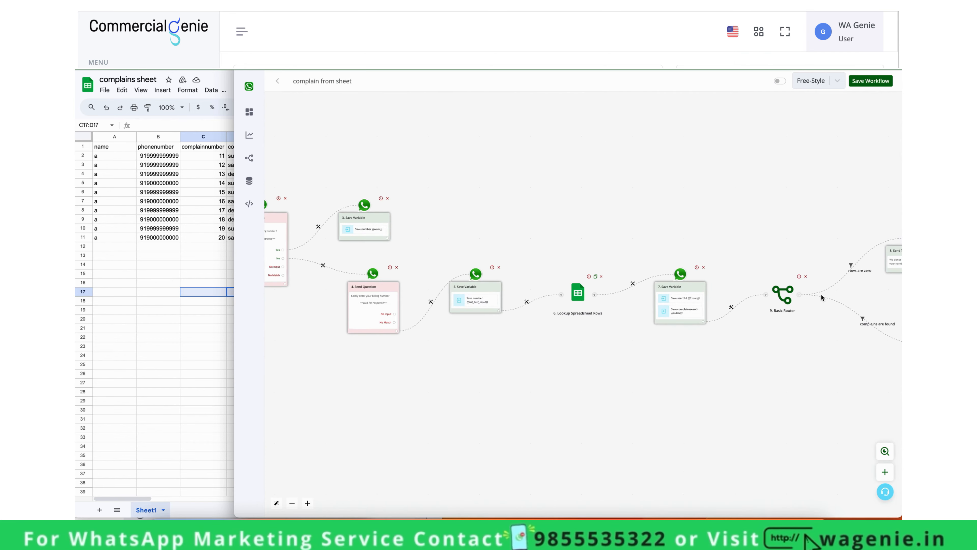
left_click(387, 238)
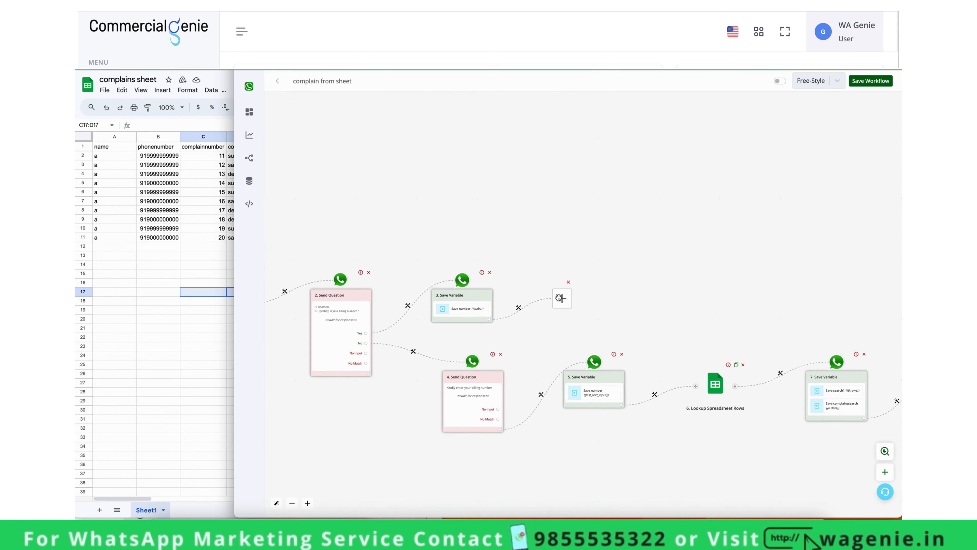
left_click(561, 299)
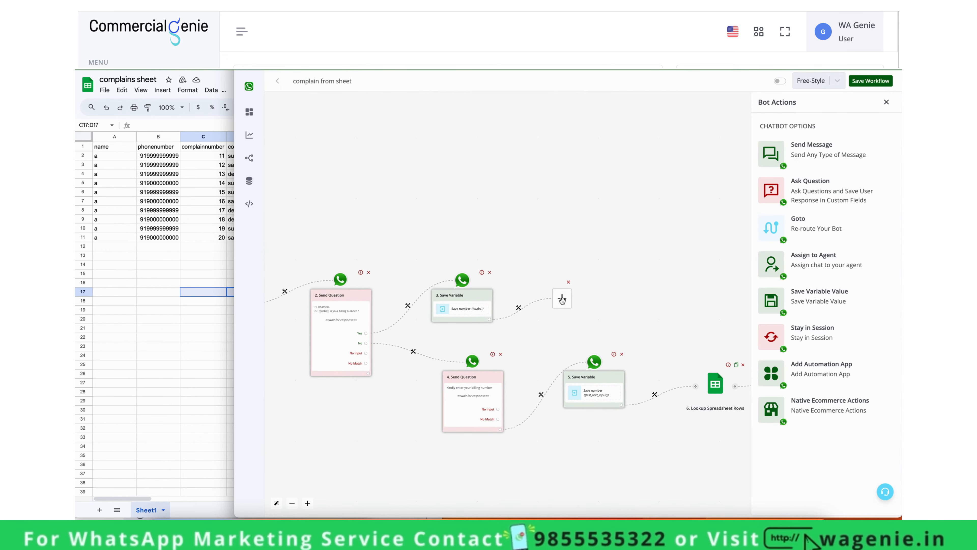
left_click(833, 227)
left_click(804, 172)
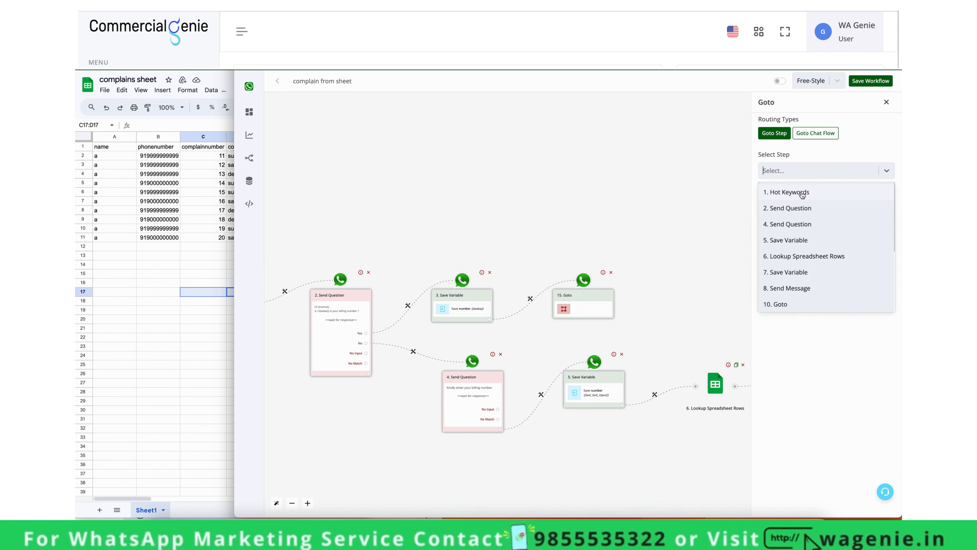
left_click(793, 256)
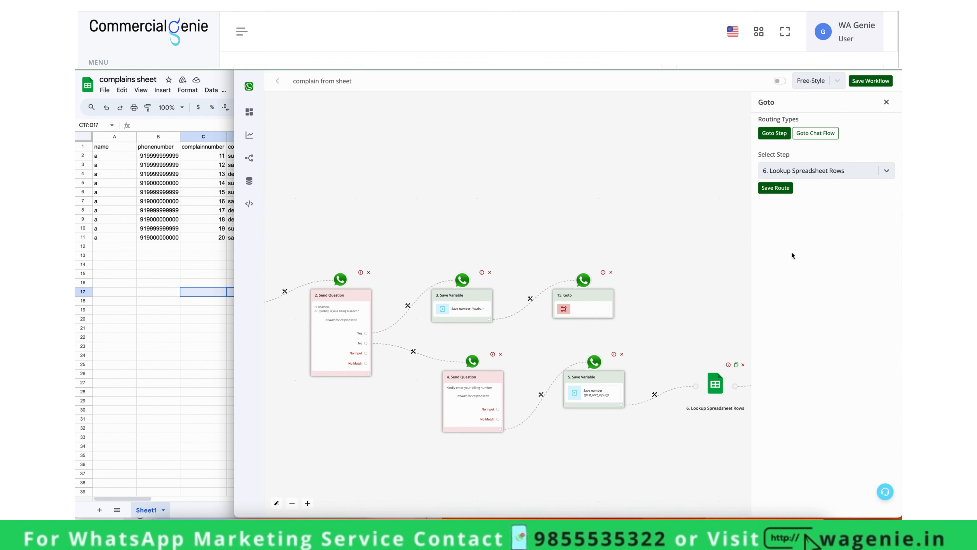
left_click(783, 189)
- Save the complain from sheet workflow and switch it to active
left_click_drag(740, 255, 669, 204)
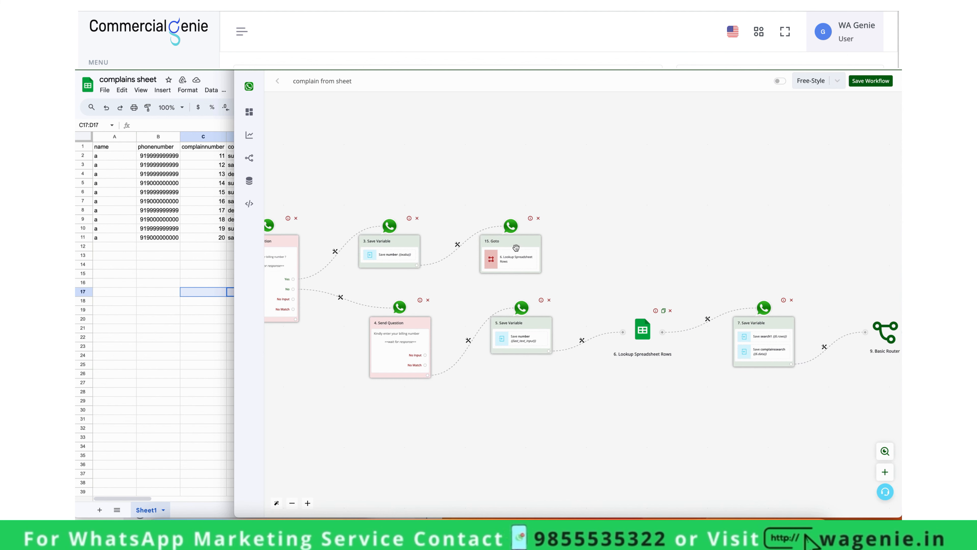
left_click_drag(635, 239, 377, 235)
left_click_drag(599, 224, 363, 230)
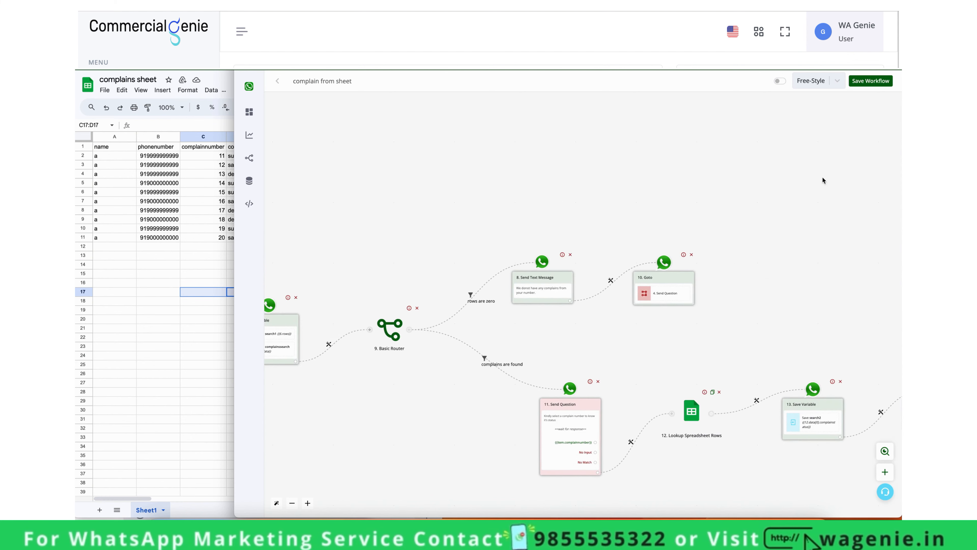
left_click(871, 82)
left_click(778, 81)
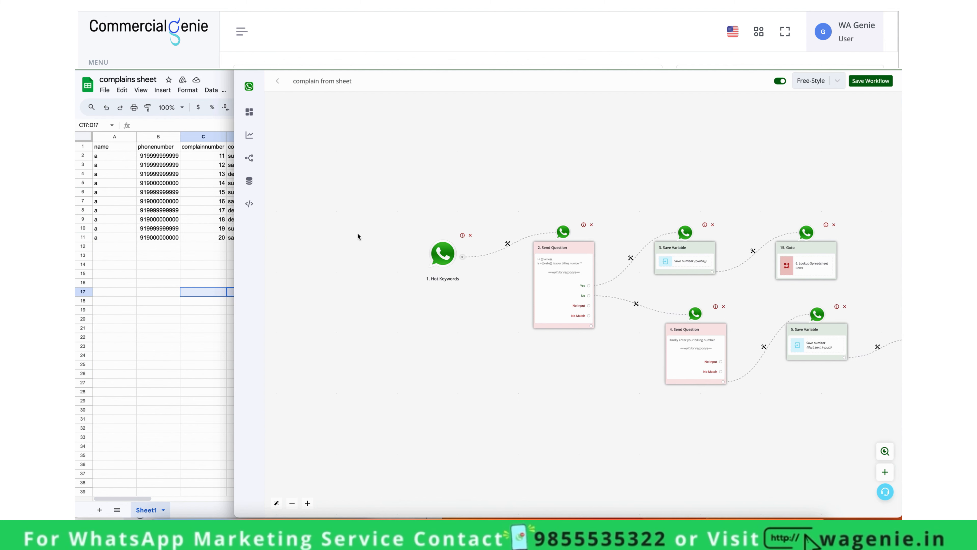
- Bring up the WhatsApp window for testing, and copy the keyword complainsheet from the flow's Hot Keywords trigger
right_click(600, 530)
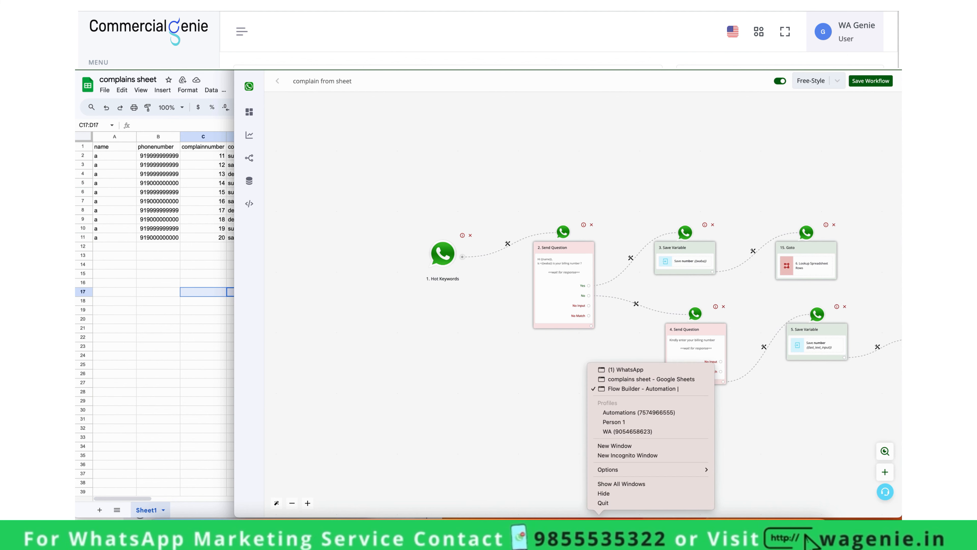
left_click(646, 370)
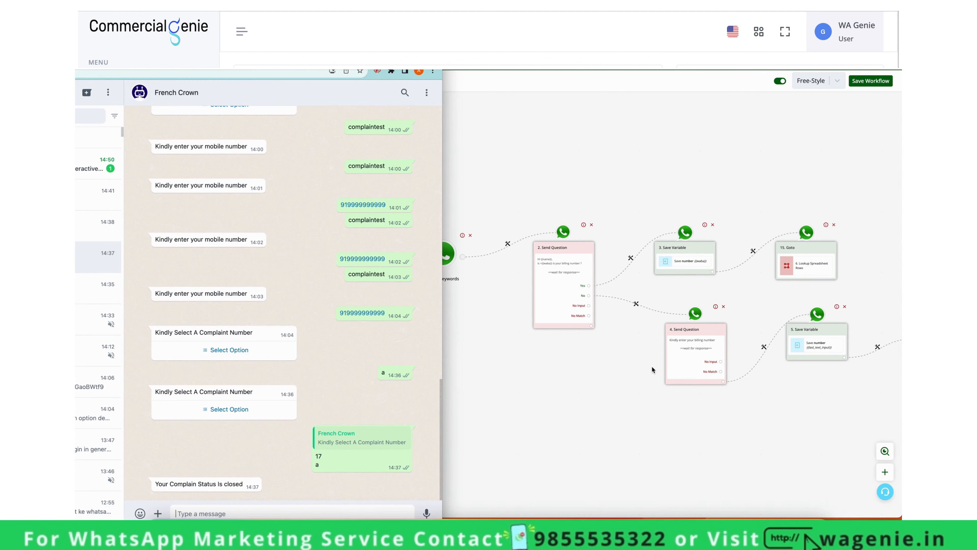
left_click(476, 243)
left_click(446, 254)
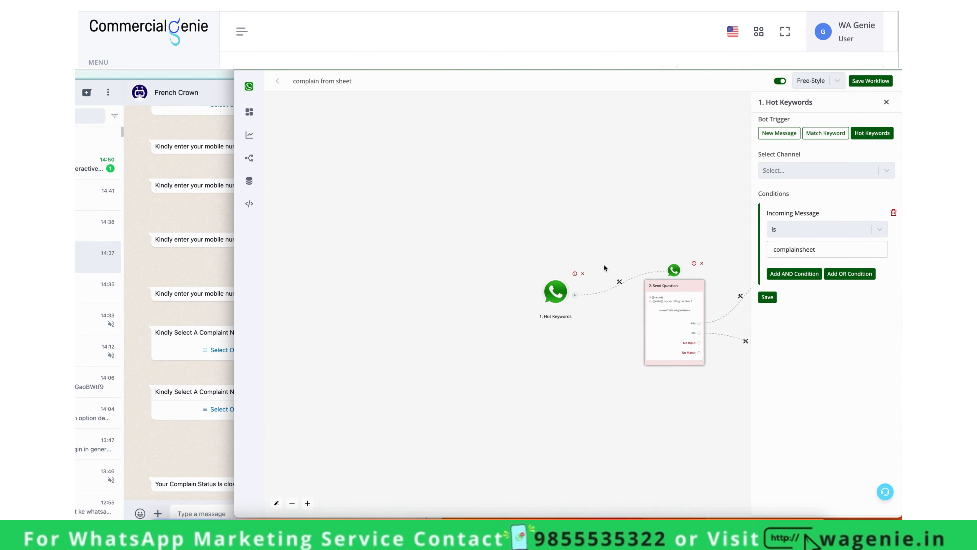
double_click(779, 249)
key("ctrl+c")
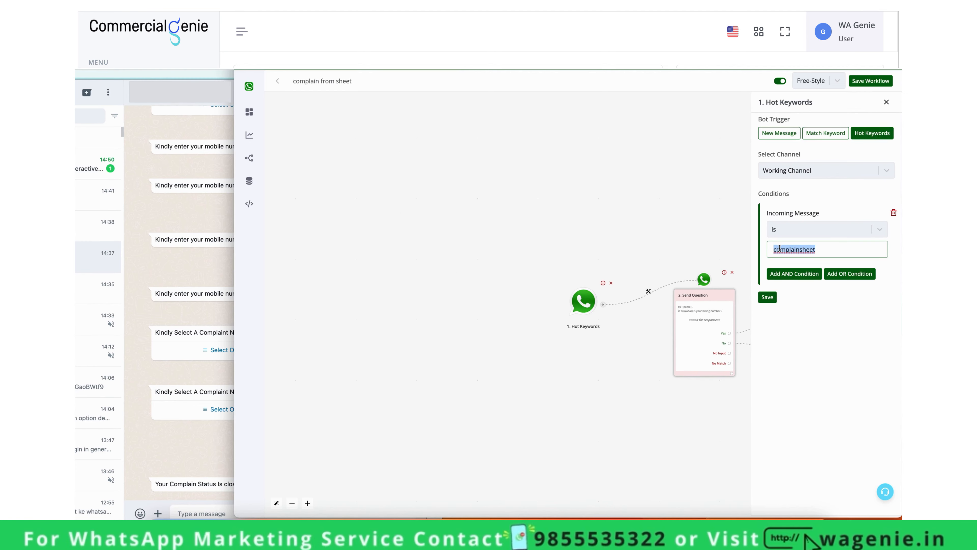
- Switch to the WhatsApp chat and send complainsheet to start the bot
left_click(199, 509)
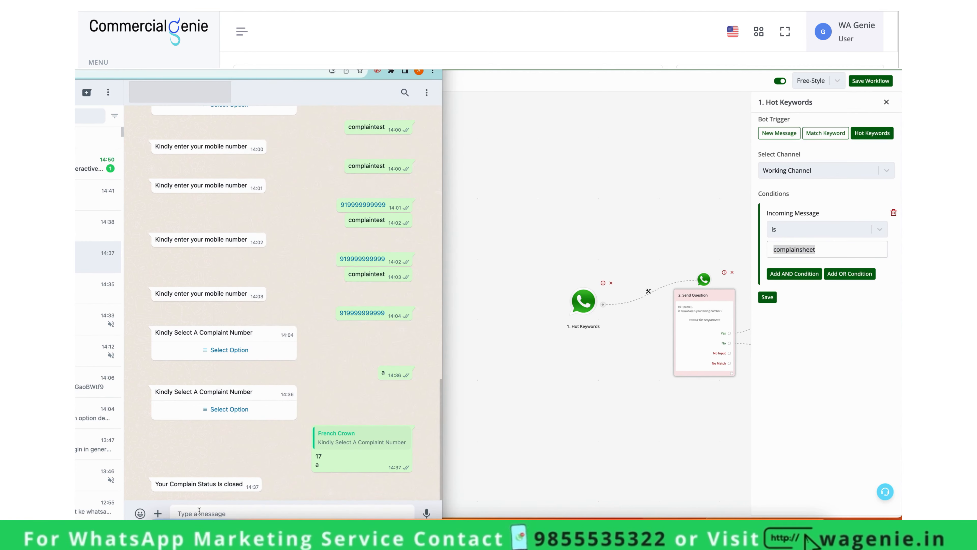
key("ctrl+v")
key("Return")
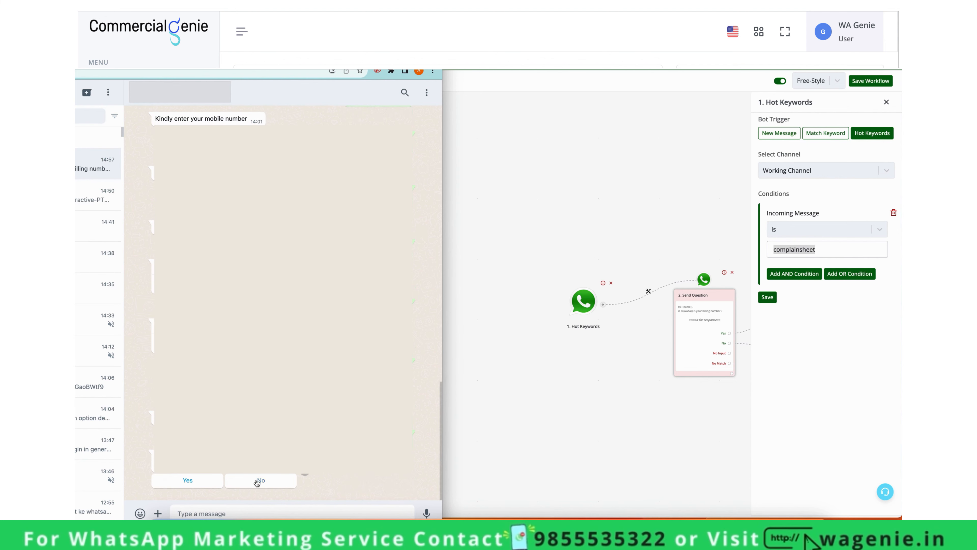
- Answer No to the bot's billing number question and send a billing number that exists in the sheet
left_click(257, 481)
left_click(378, 511)
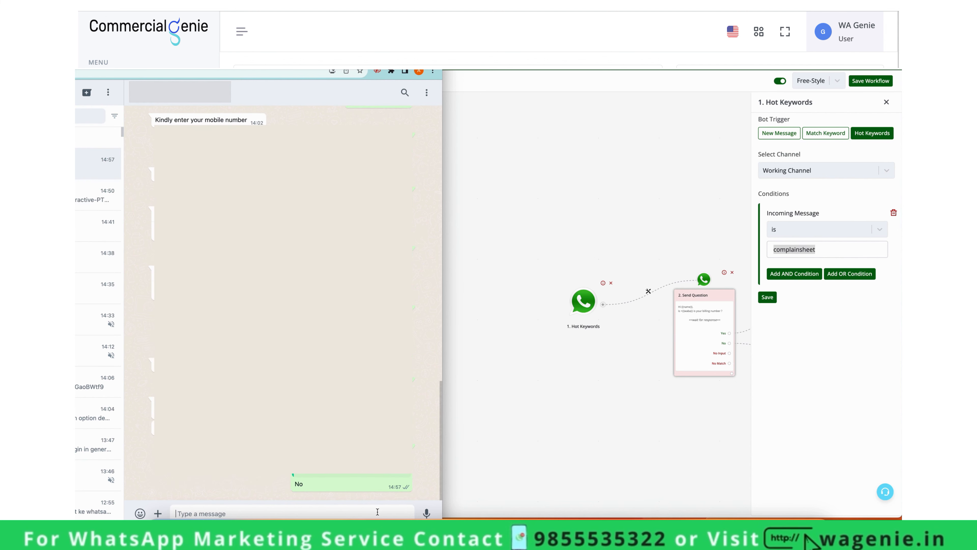
type("919999999999")
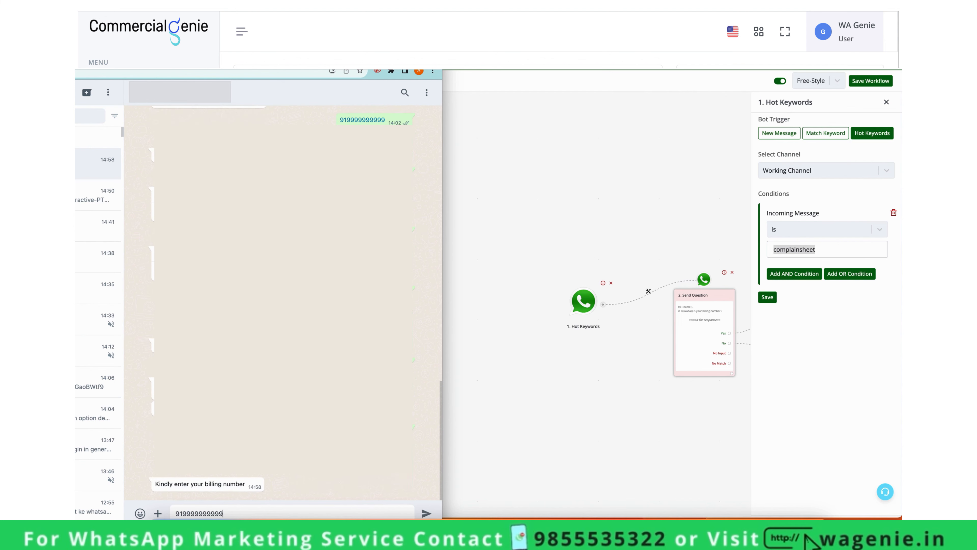
key("Return")
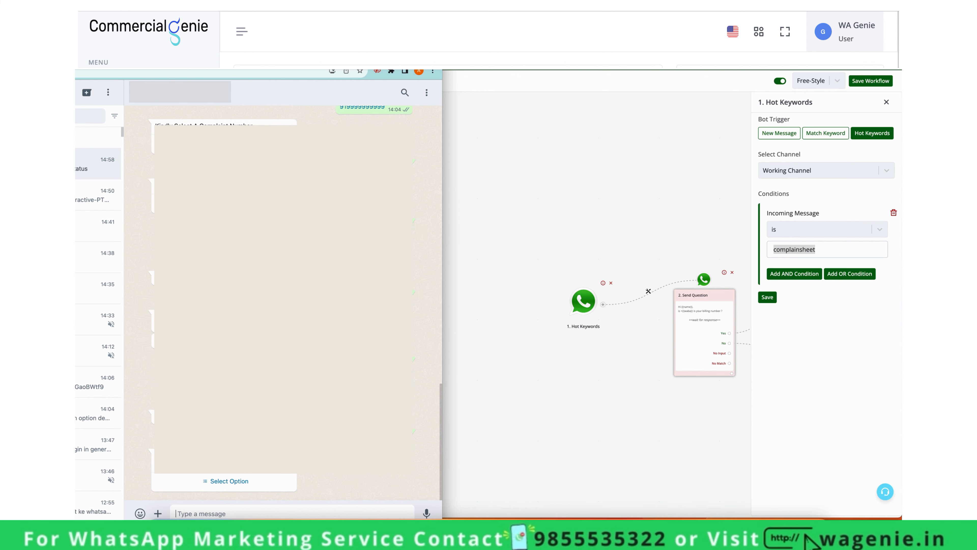
- Choose complaint 15 (support) from the bot's option list, send it, and return to the flow builder
left_click(254, 481)
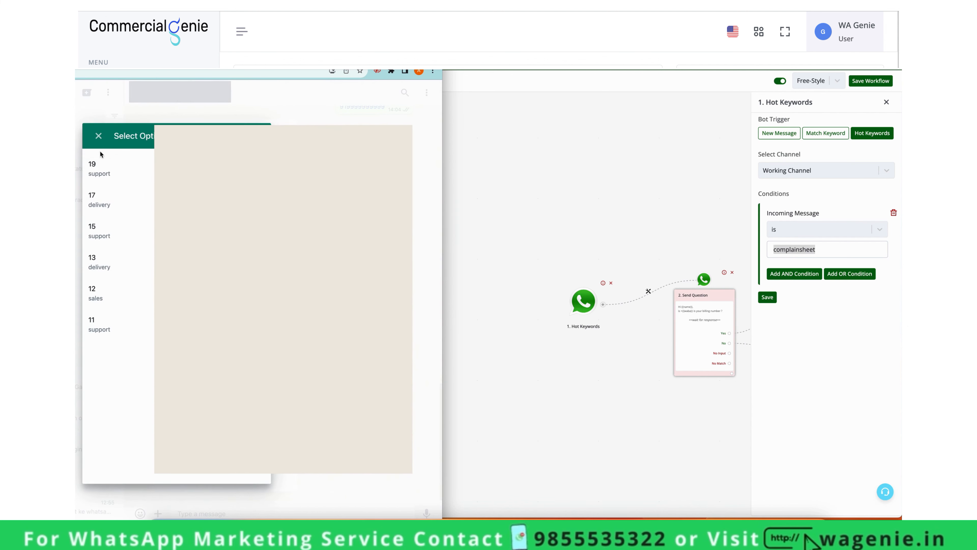
left_click(120, 224)
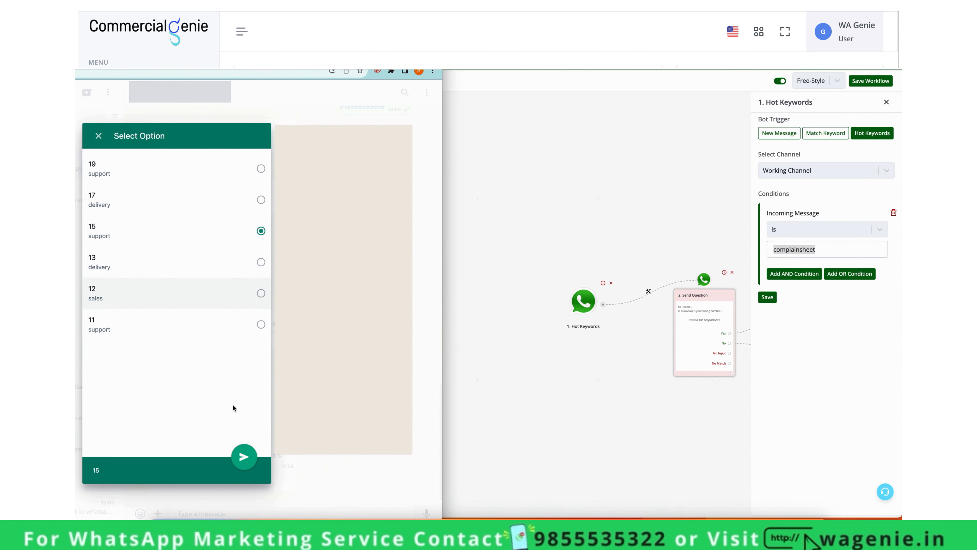
left_click(244, 458)
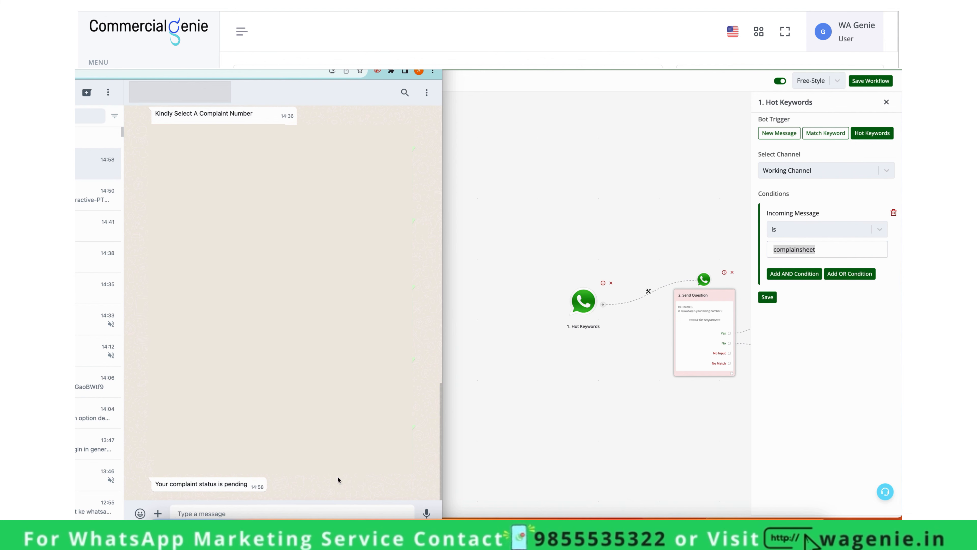
left_click(567, 442)
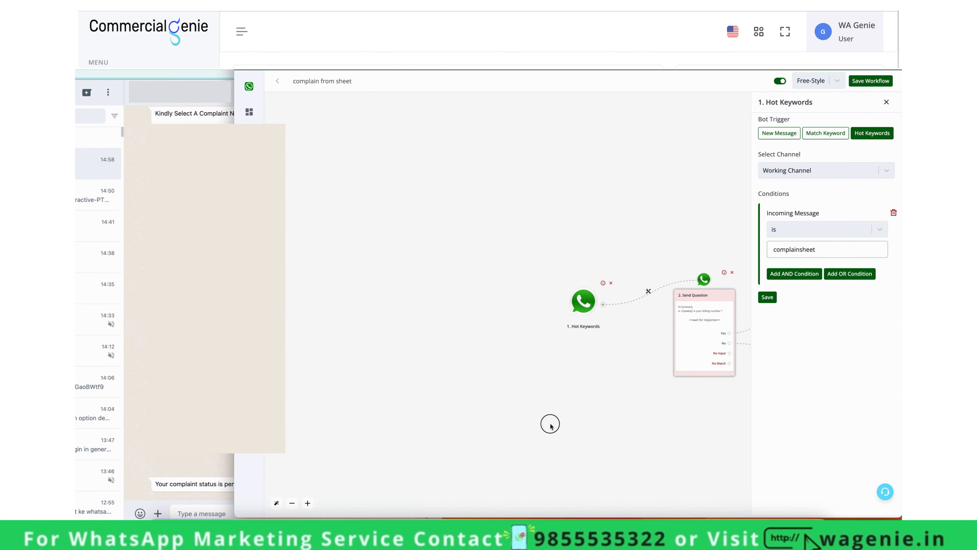